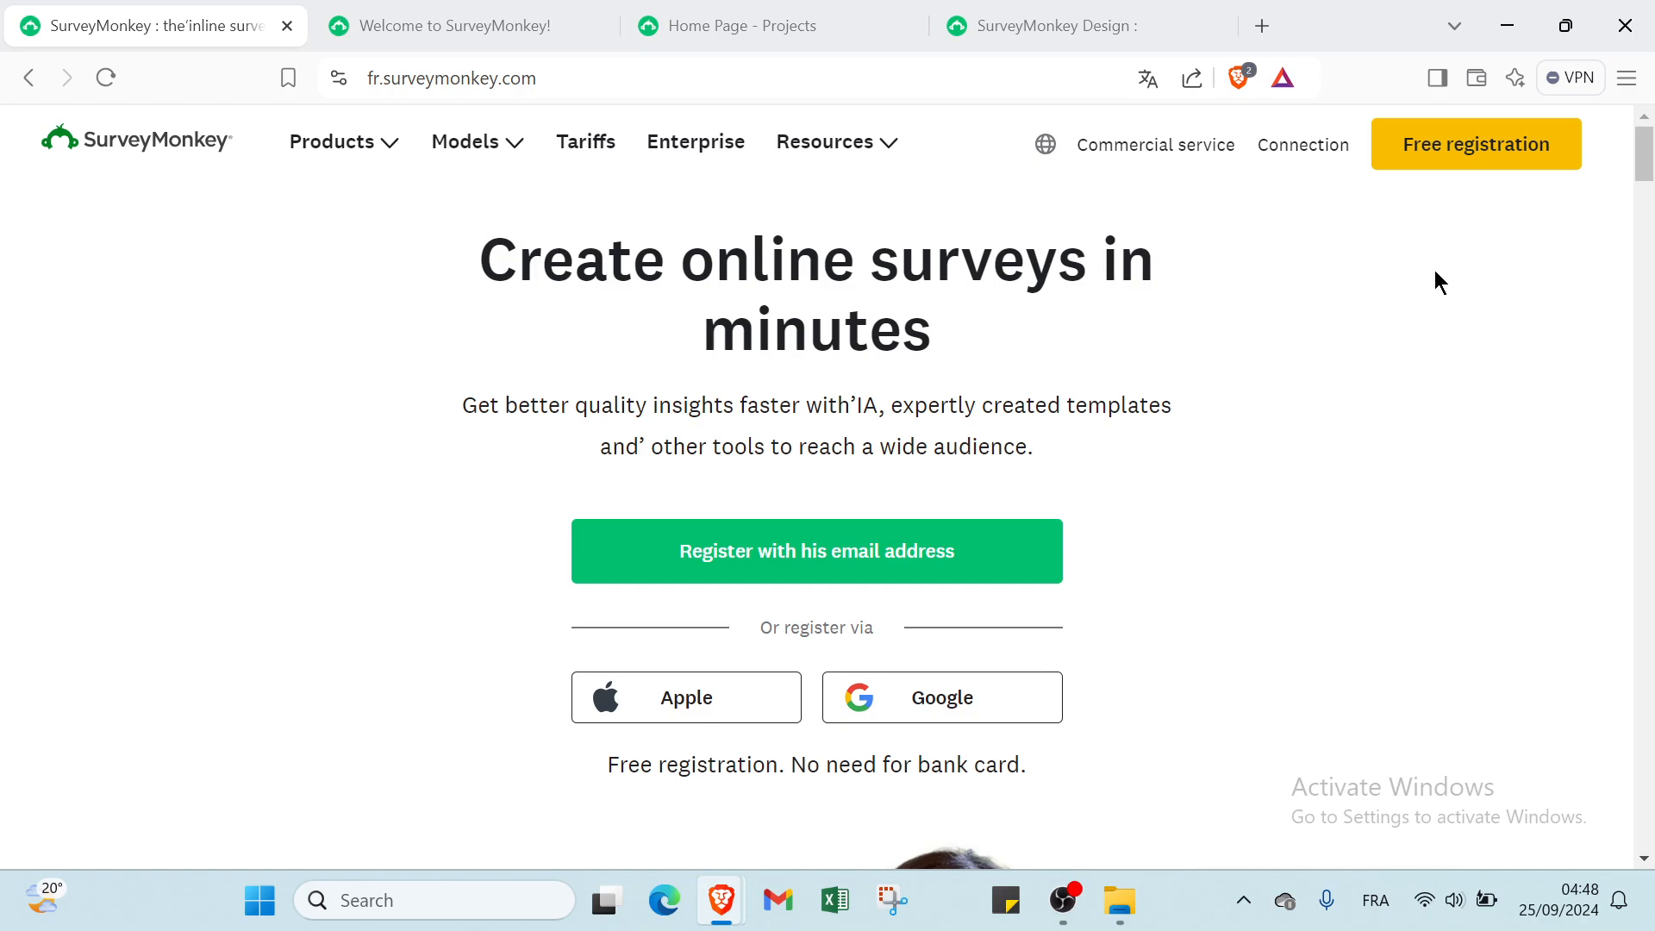
Examine the sign-up options offered on the SurveyMonkey home page, including registration by email, Apple and Google.
{"action": "scroll", "coordinate": [1435, 271], "scroll_direction": "down", "scroll_amount": 1}
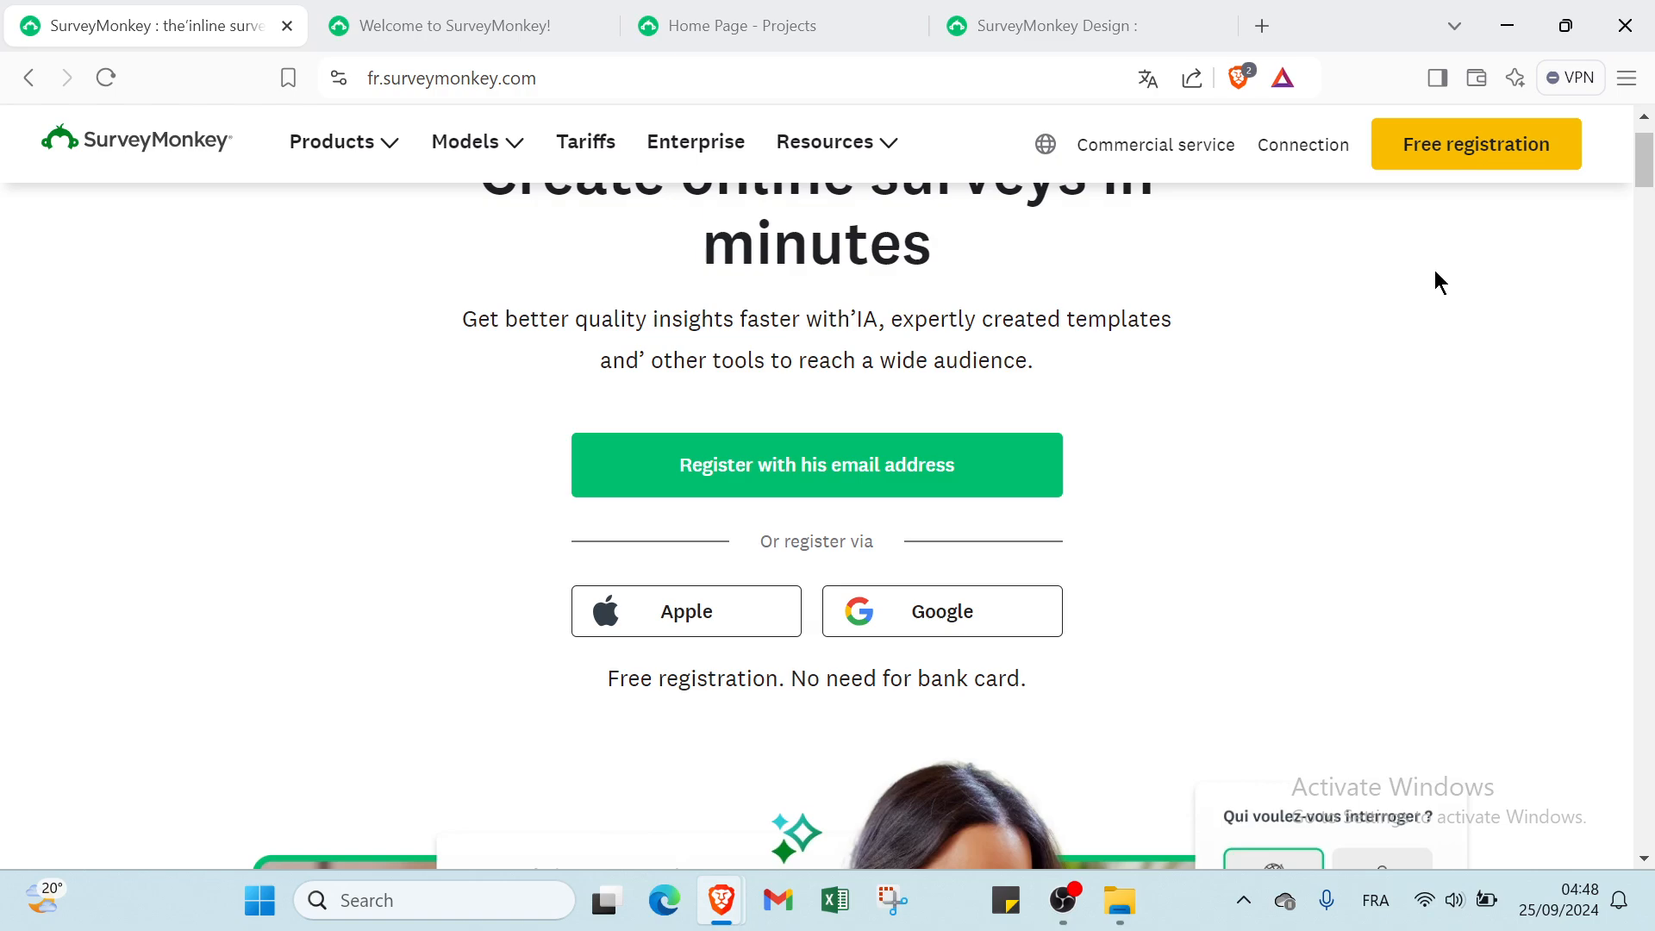
{"action": "scroll", "coordinate": [1285, 178], "scroll_direction": "up", "scroll_amount": 1}
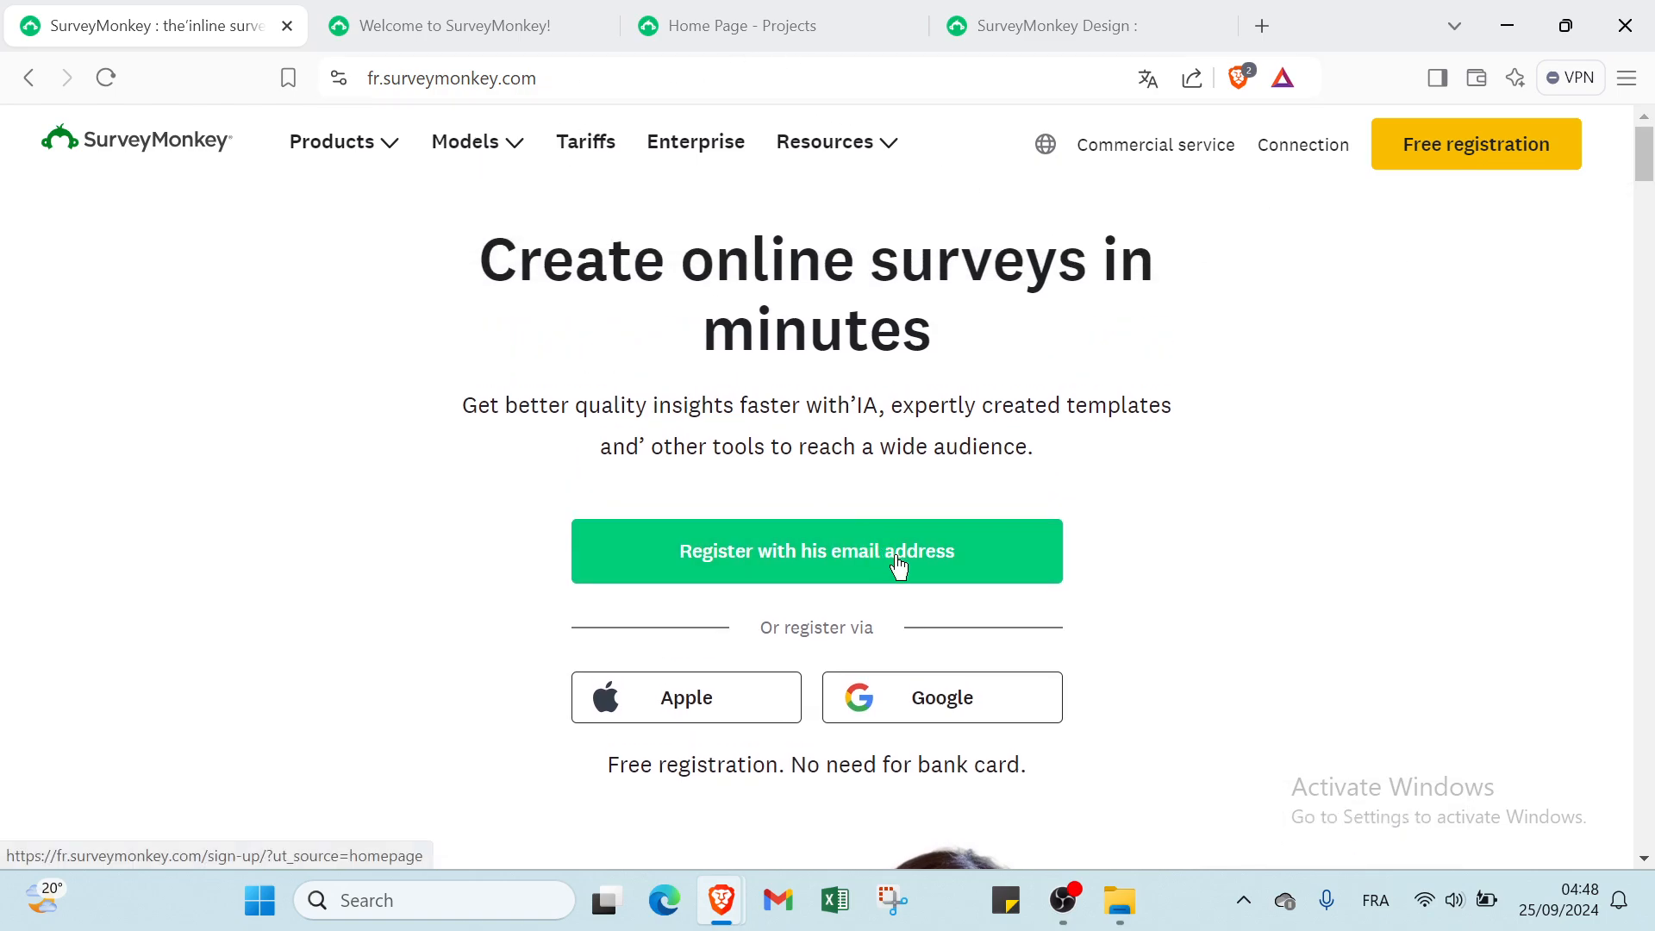
{"action": "scroll", "coordinate": [889, 540], "scroll_direction": "down", "scroll_amount": 1}
{"action": "scroll", "coordinate": [889, 537], "scroll_direction": "down", "scroll_amount": 1}
{"action": "scroll", "coordinate": [889, 537], "scroll_direction": "up", "scroll_amount": 2}
{"action": "scroll", "coordinate": [888, 539], "scroll_direction": "down", "scroll_amount": 3}
{"action": "scroll", "coordinate": [888, 548], "scroll_direction": "up", "scroll_amount": 2}
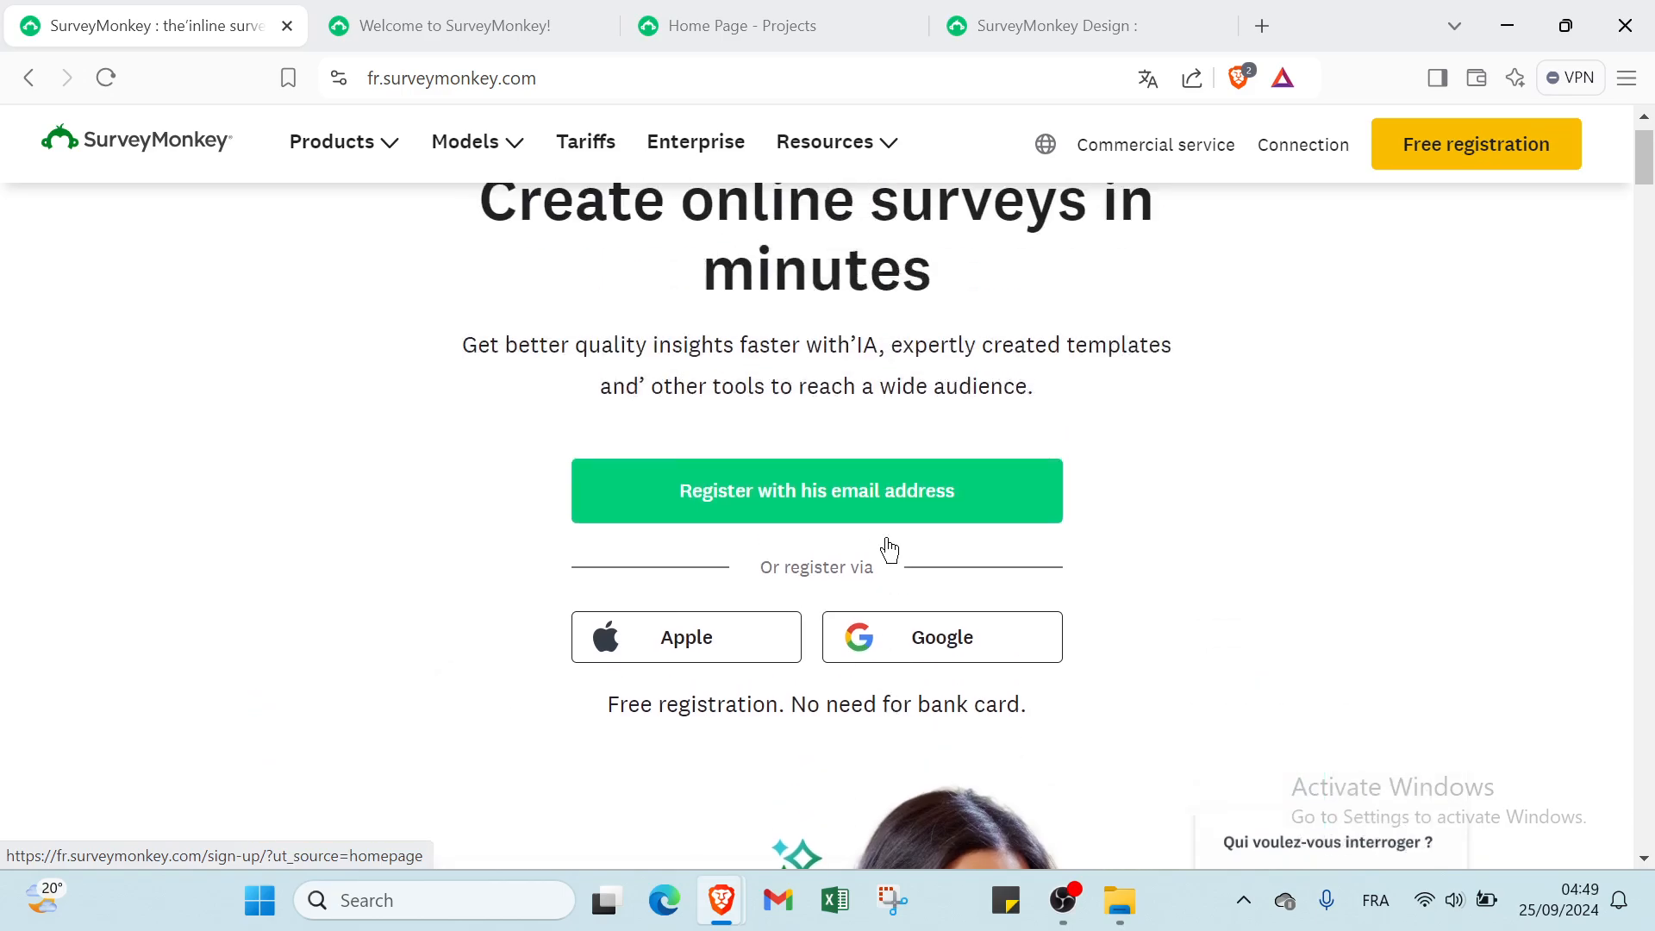
{"action": "scroll", "coordinate": [889, 548], "scroll_direction": "up", "scroll_amount": 1}
{"action": "scroll", "coordinate": [889, 548], "scroll_direction": "down", "scroll_amount": 2}
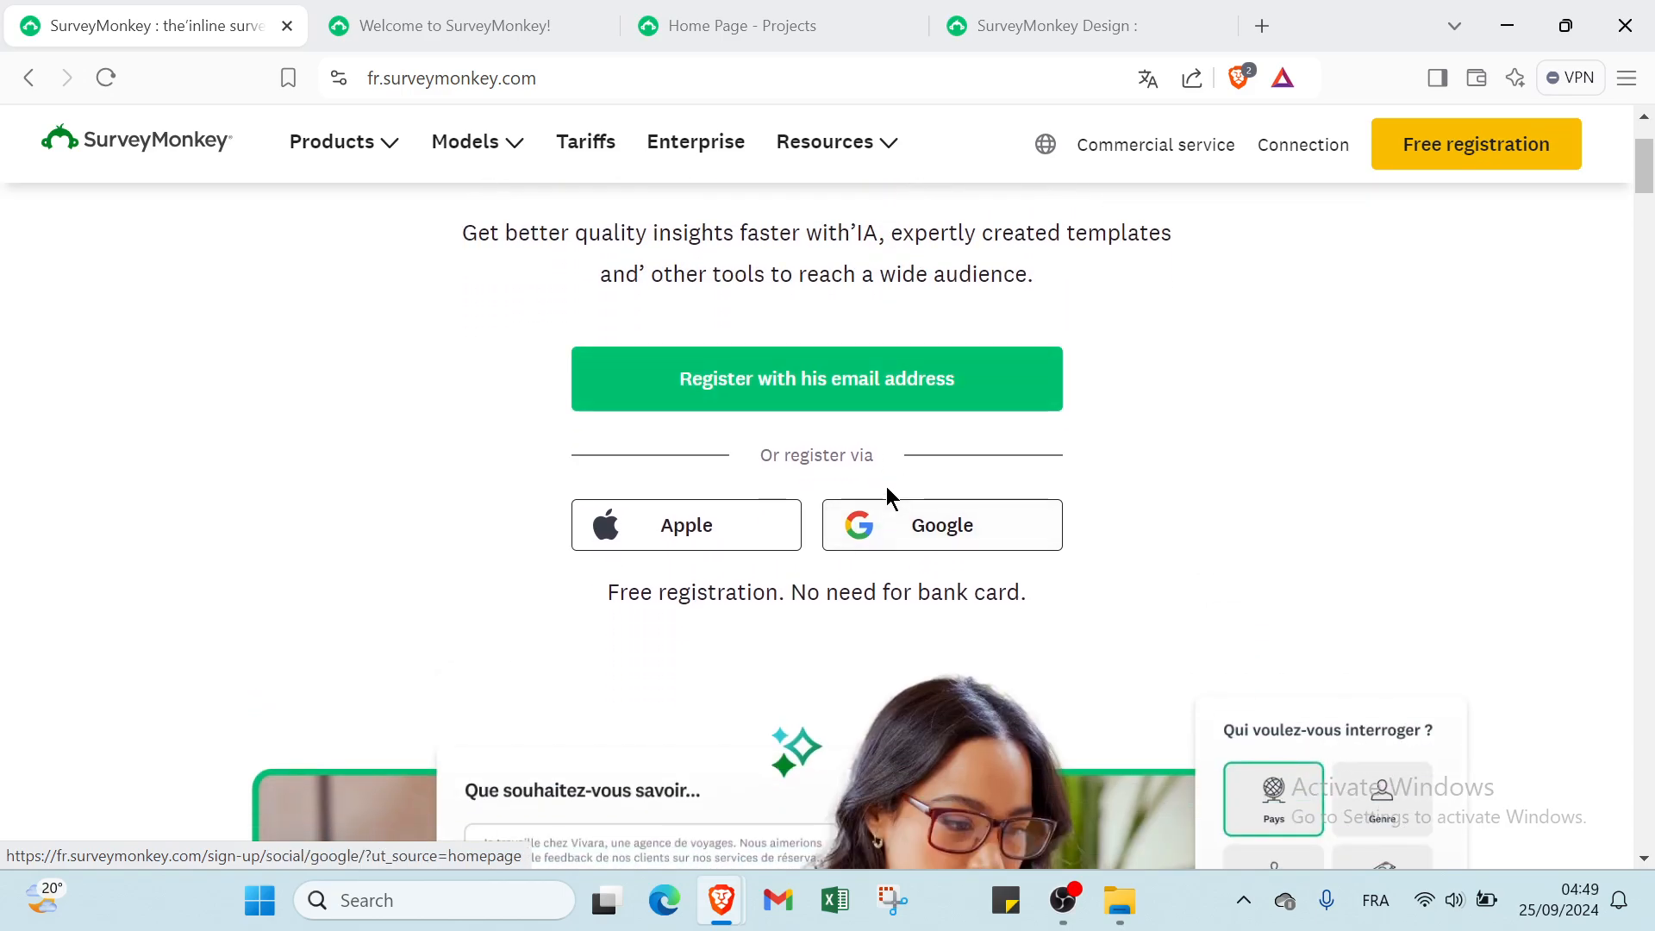
{"action": "scroll", "coordinate": [1207, 461], "scroll_direction": "up", "scroll_amount": 2}
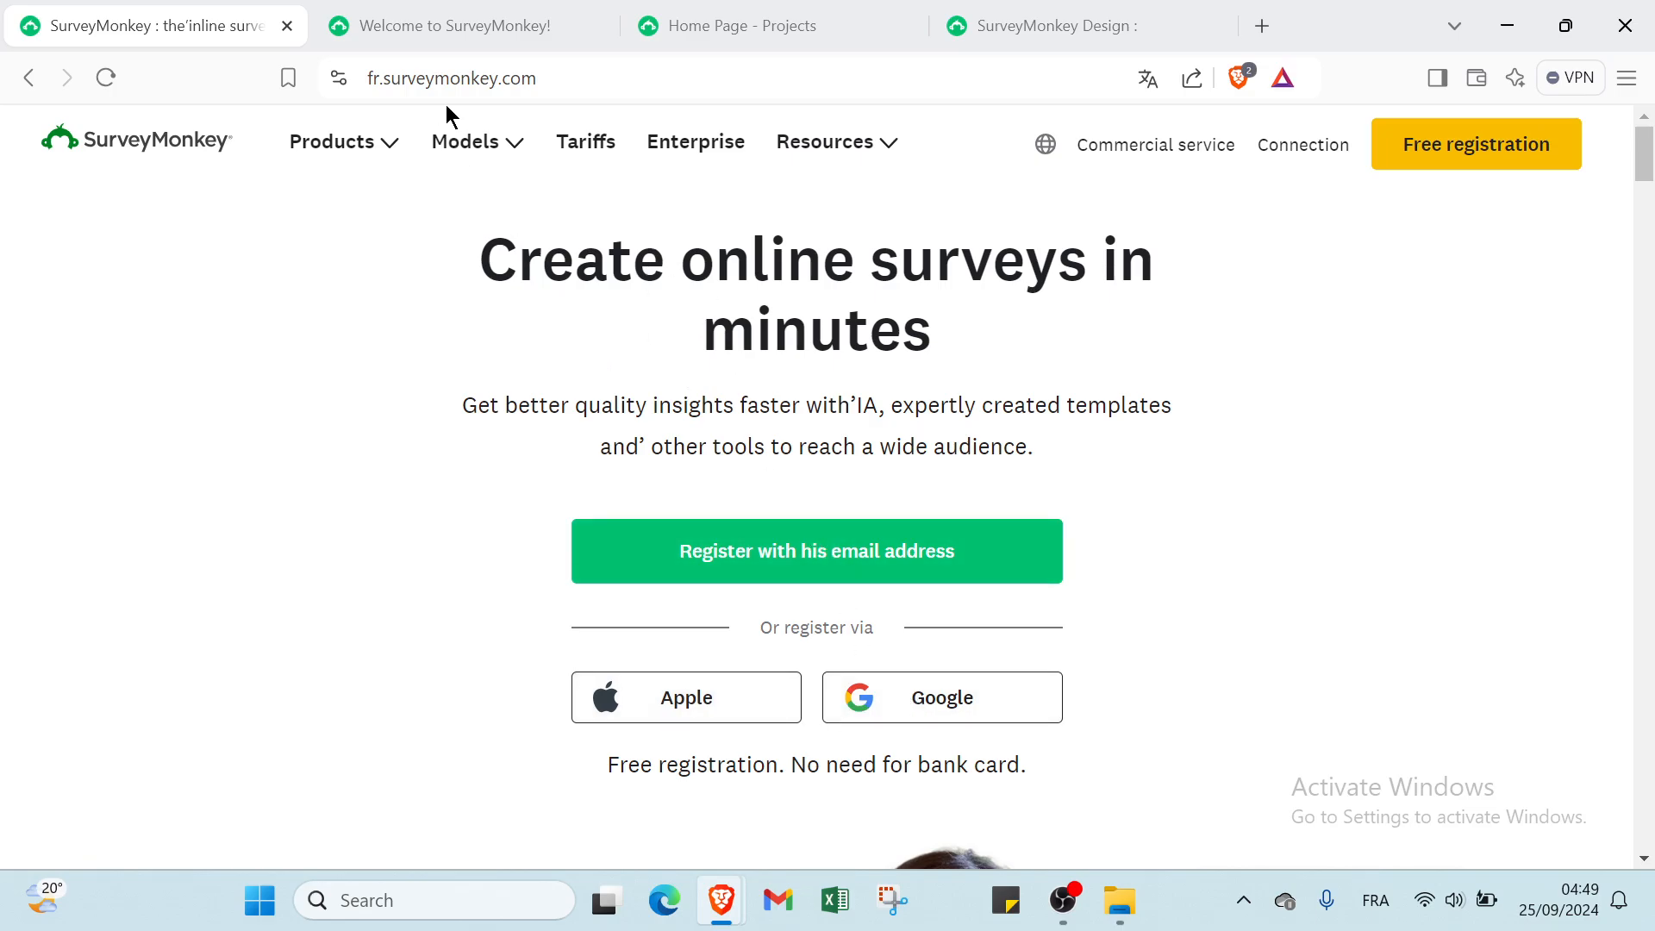
Look through the usage choices on the welcome page and the survey creation methods on the projects home page.
{"action": "left_click", "coordinate": [459, 29]}
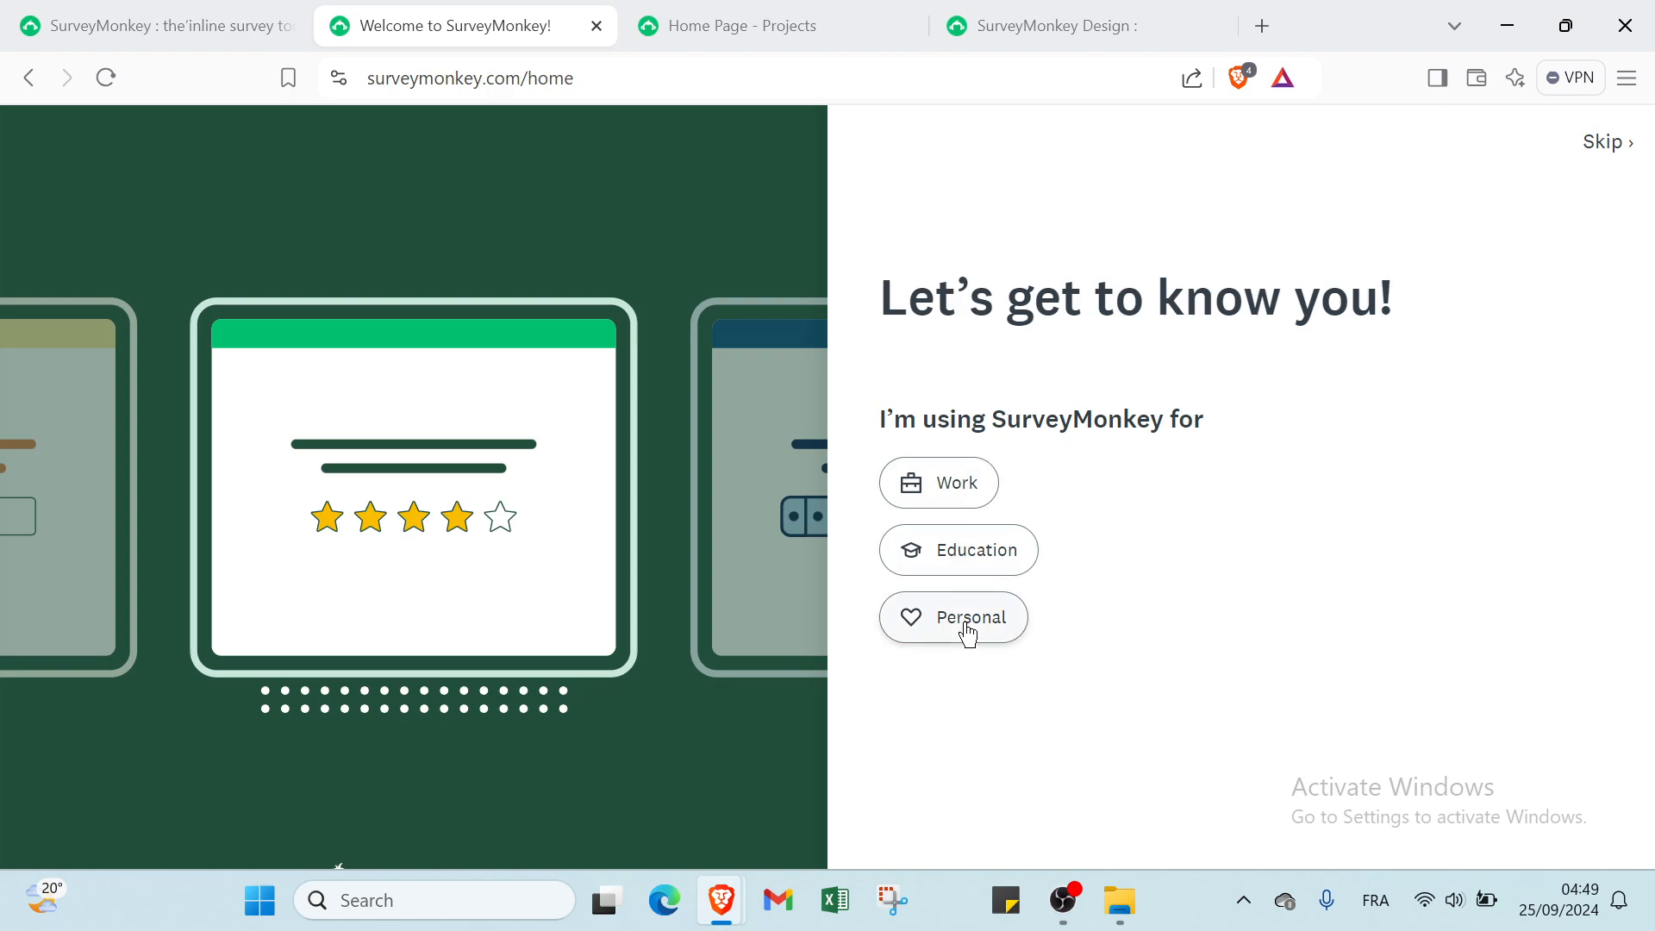
{"action": "left_click", "coordinate": [787, 25]}
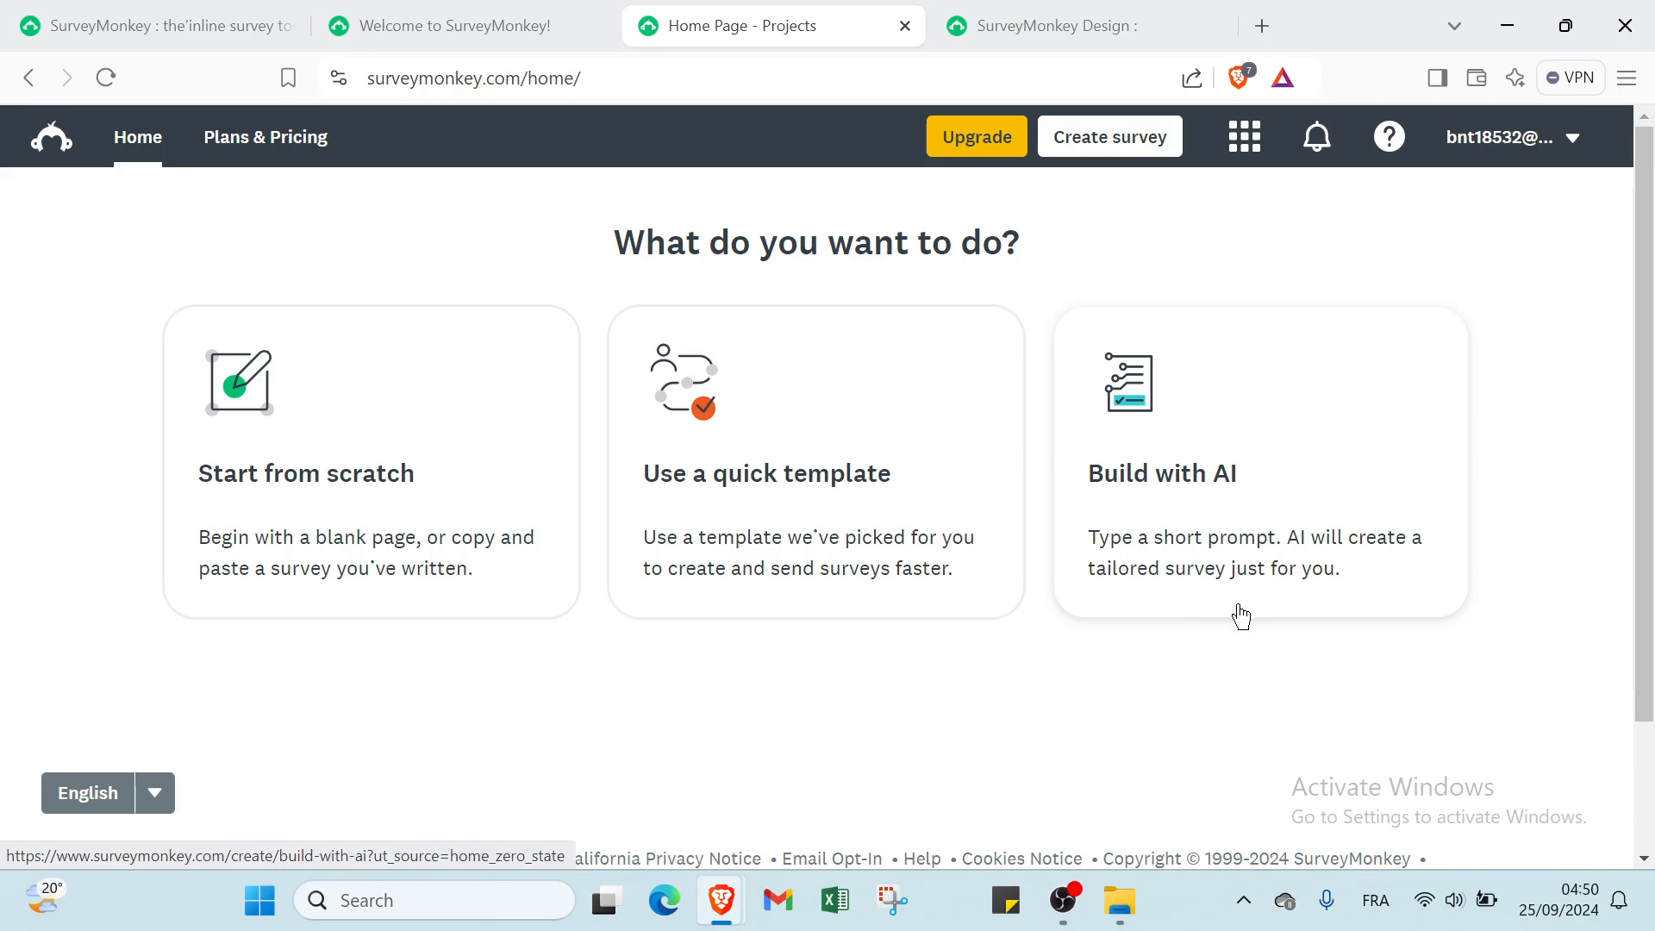
{"action": "scroll", "coordinate": [1149, 650], "scroll_direction": "down", "scroll_amount": 3}
{"action": "scroll", "coordinate": [1052, 635], "scroll_direction": "up", "scroll_amount": 3}
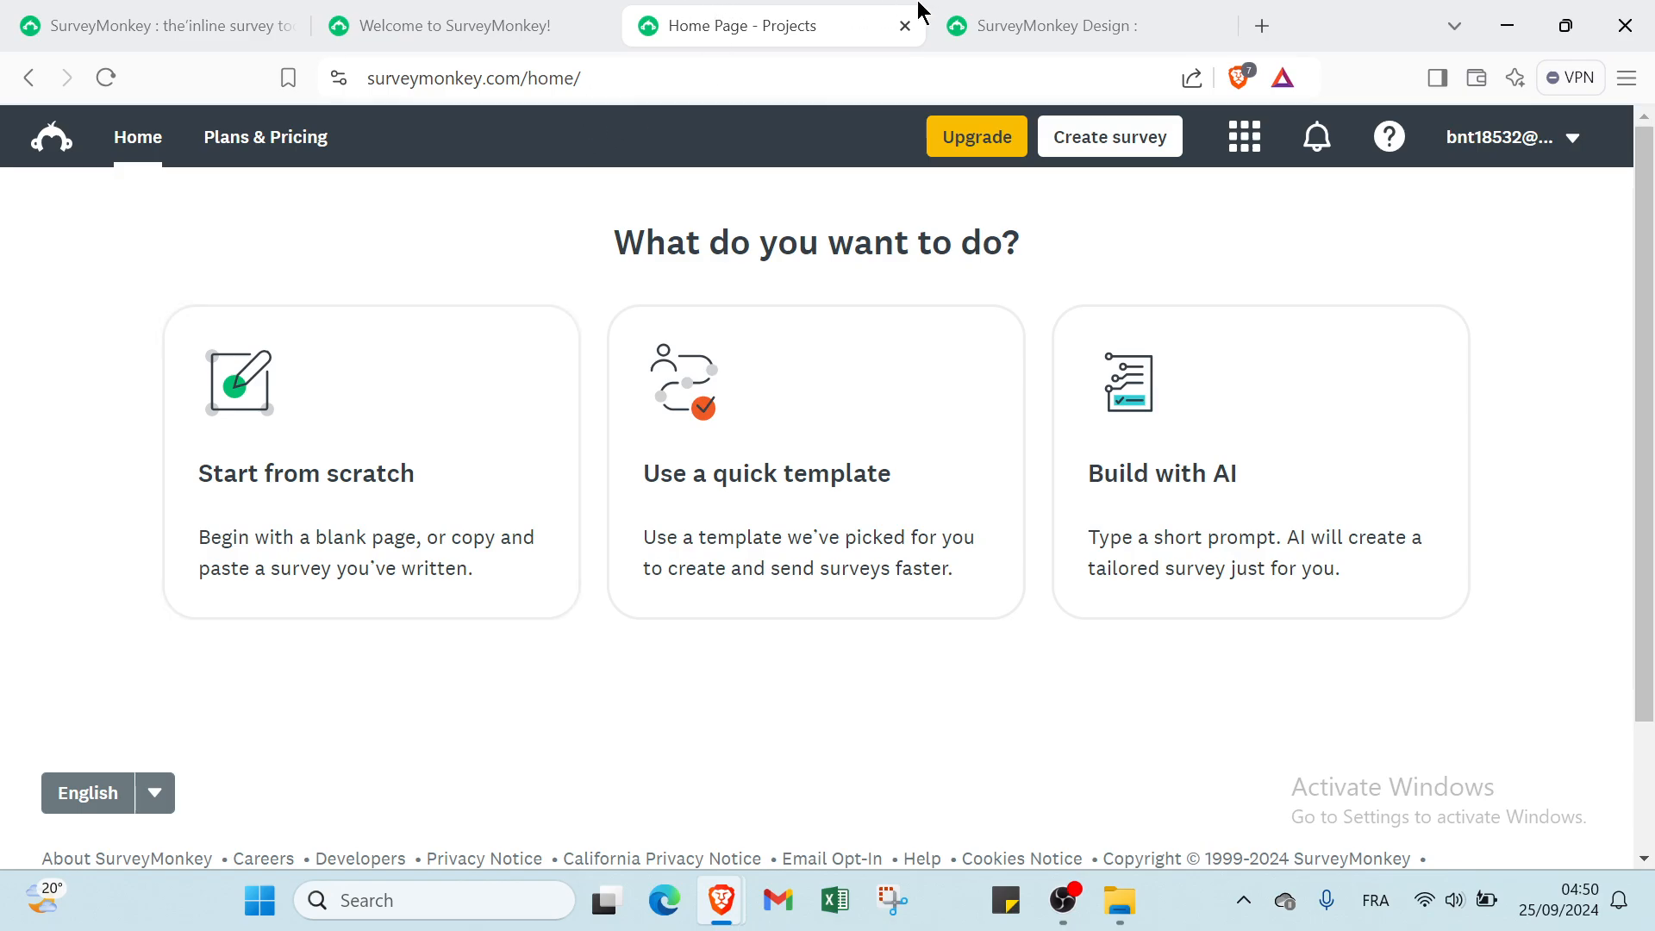
Review the untitled survey's design page from the Checkboxes A/B Test question up to the page header.
{"action": "left_click", "coordinate": [962, 38]}
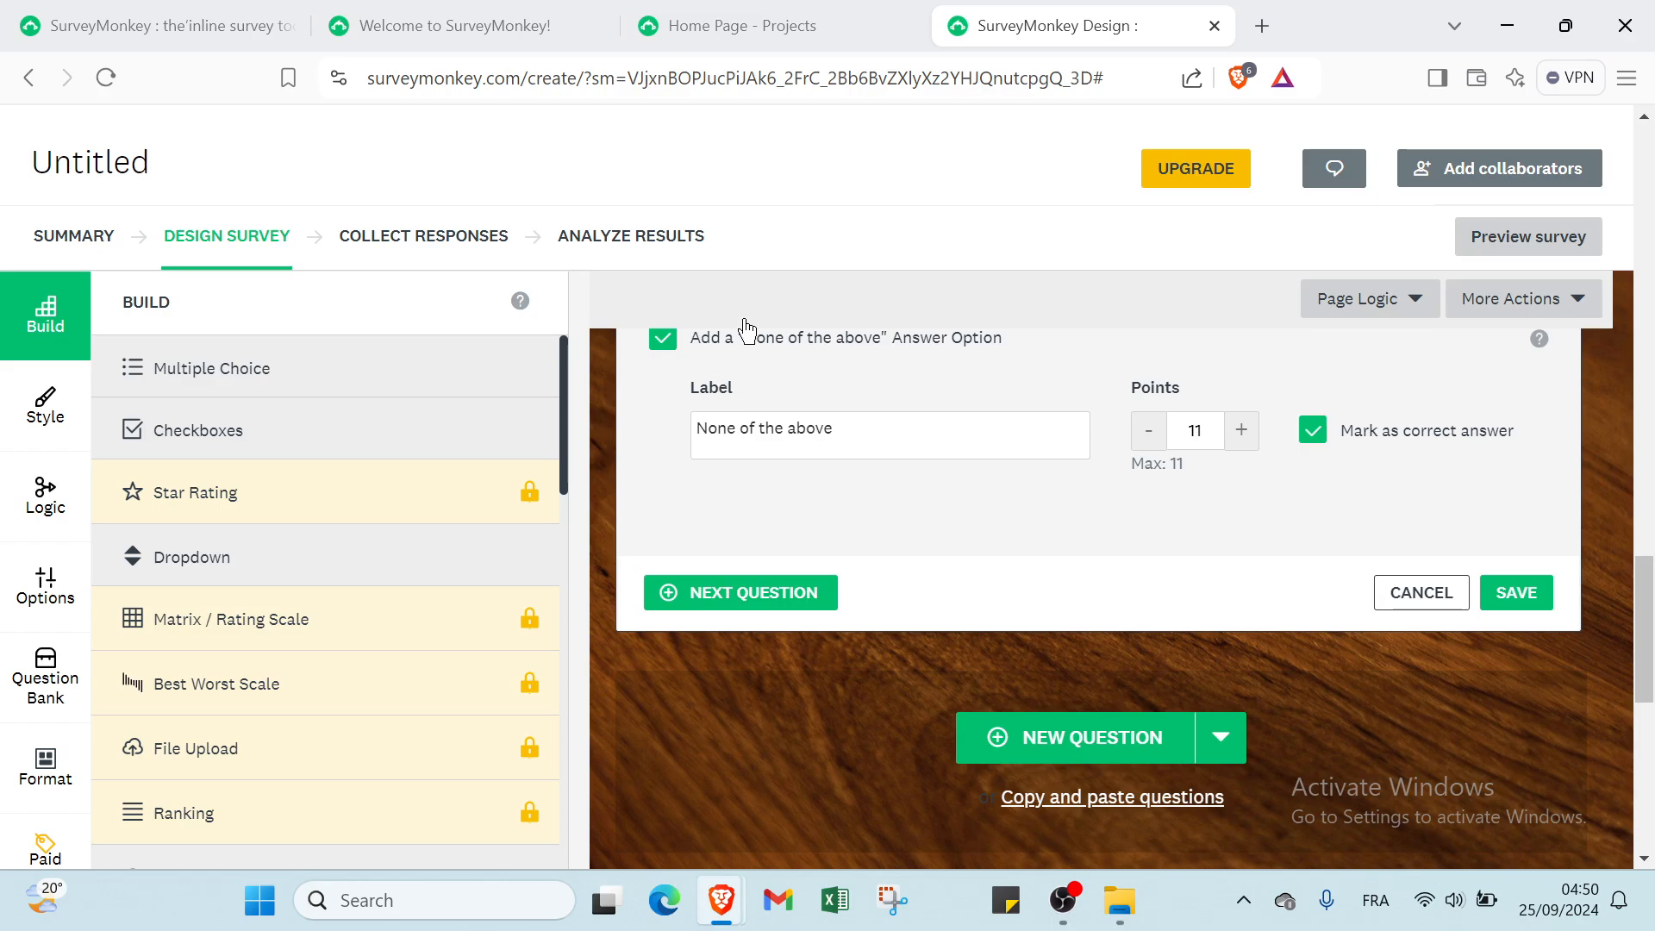
{"action": "scroll", "coordinate": [1225, 576], "scroll_direction": "up", "scroll_amount": 1}
{"action": "scroll", "coordinate": [1219, 560], "scroll_direction": "up", "scroll_amount": 20}
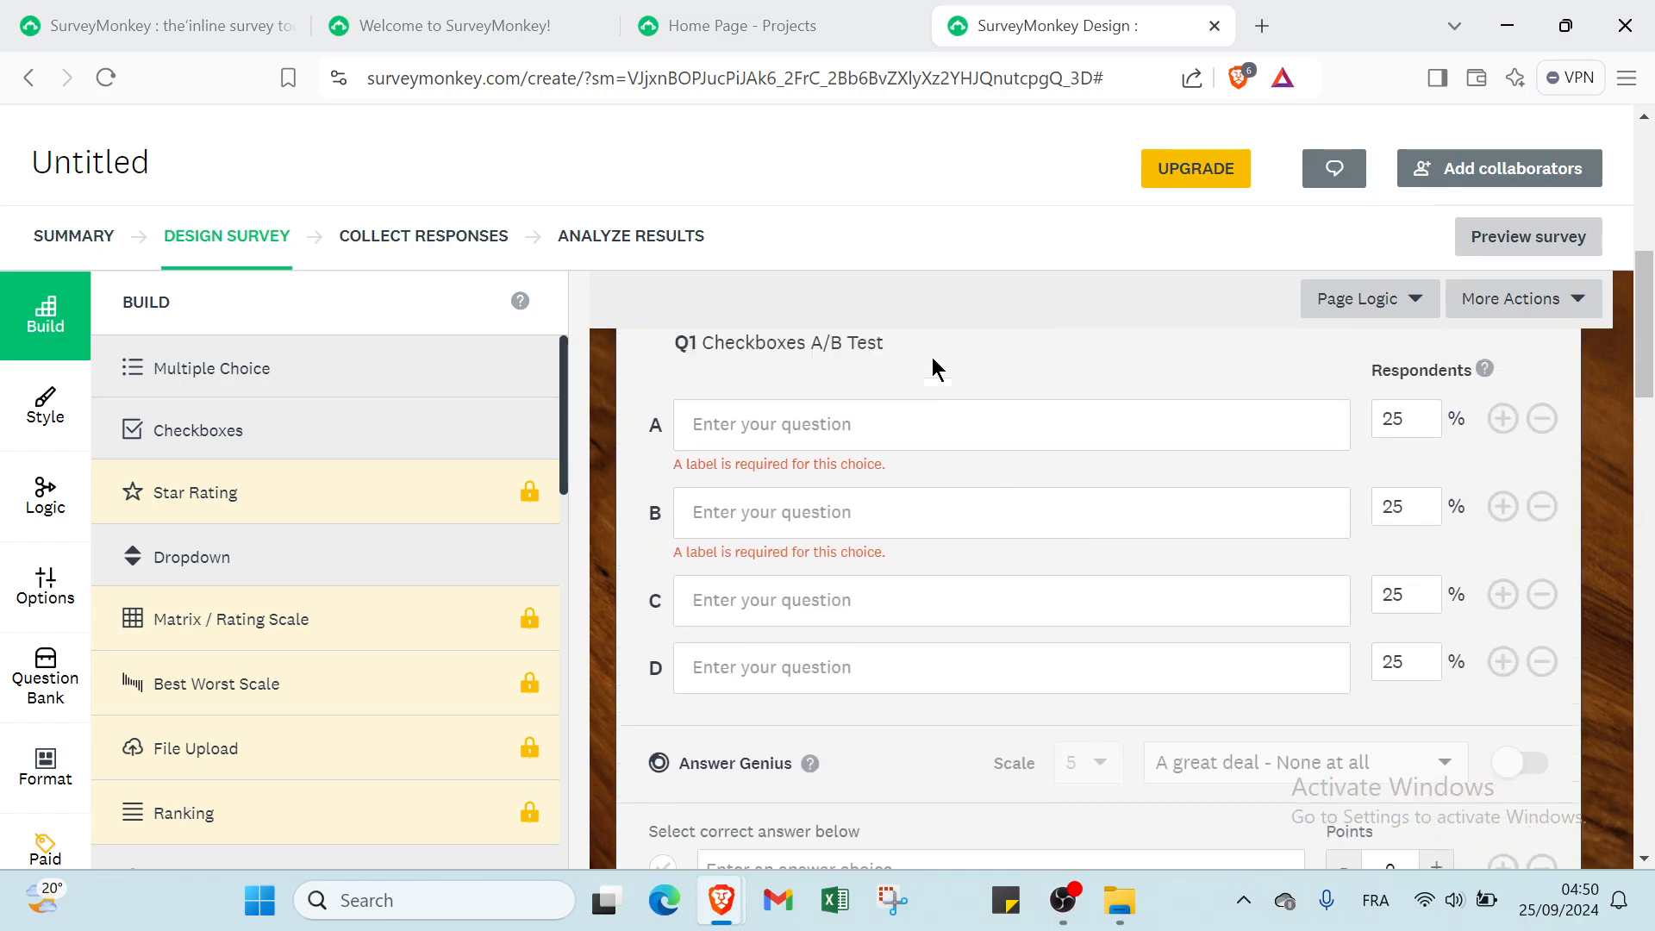
{"action": "scroll", "coordinate": [877, 296], "scroll_direction": "up", "scroll_amount": 2}
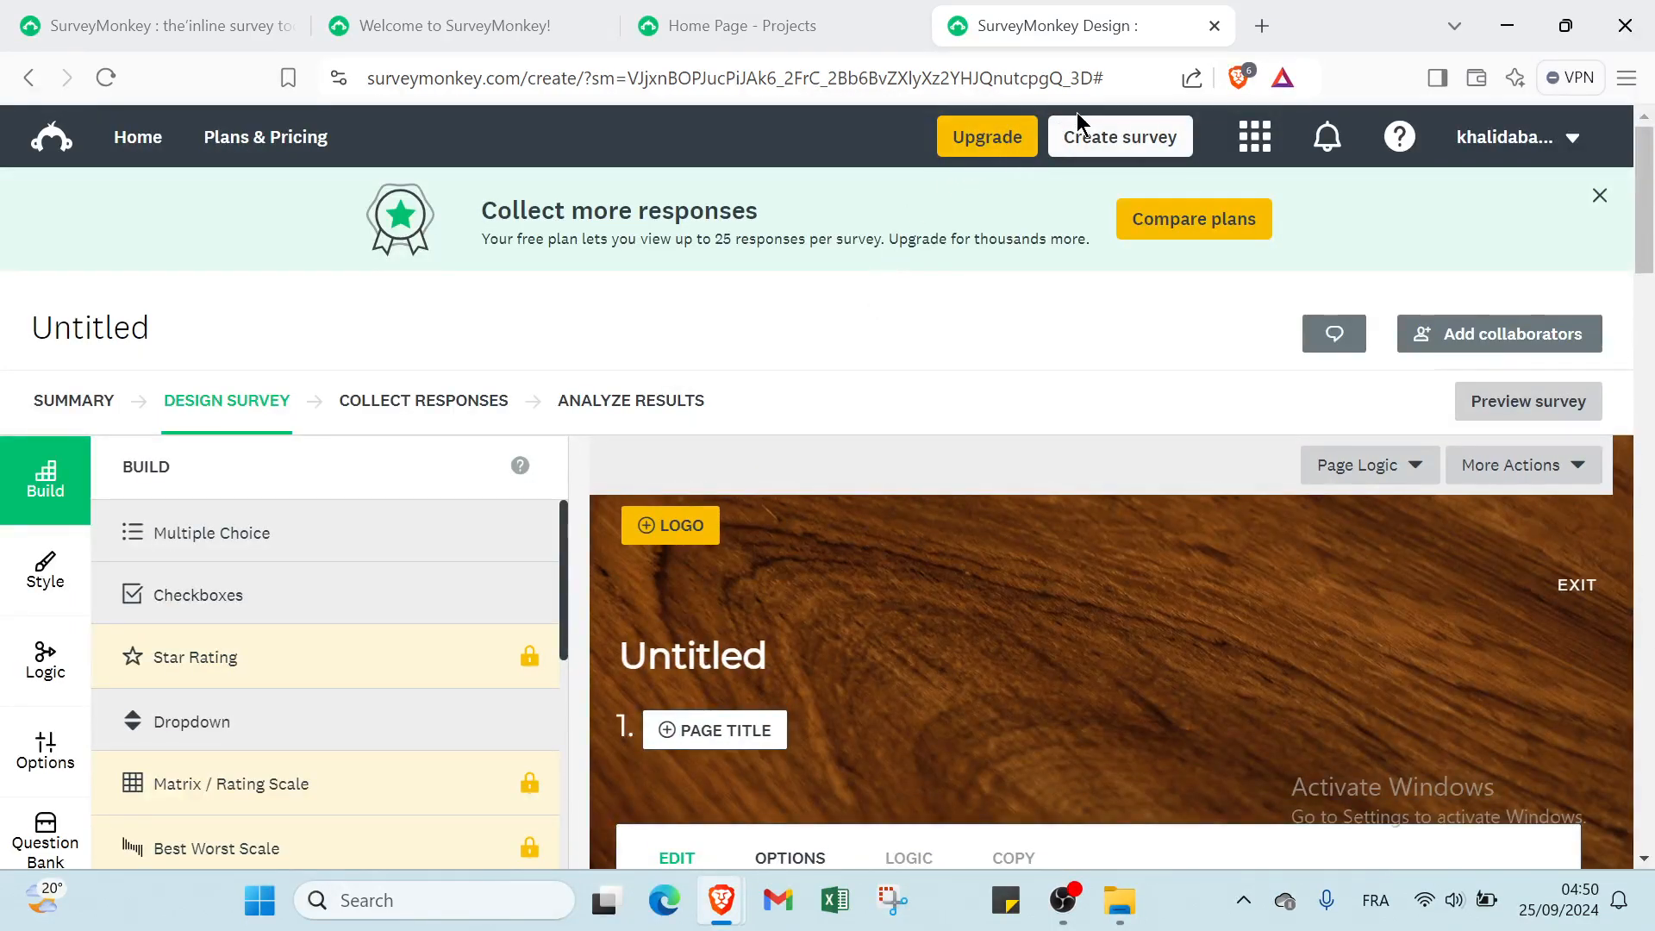
Return to the public SurveyMonkey home page and examine its platform overview, team solutions and AI survey sections.
{"action": "left_click", "coordinate": [57, 28]}
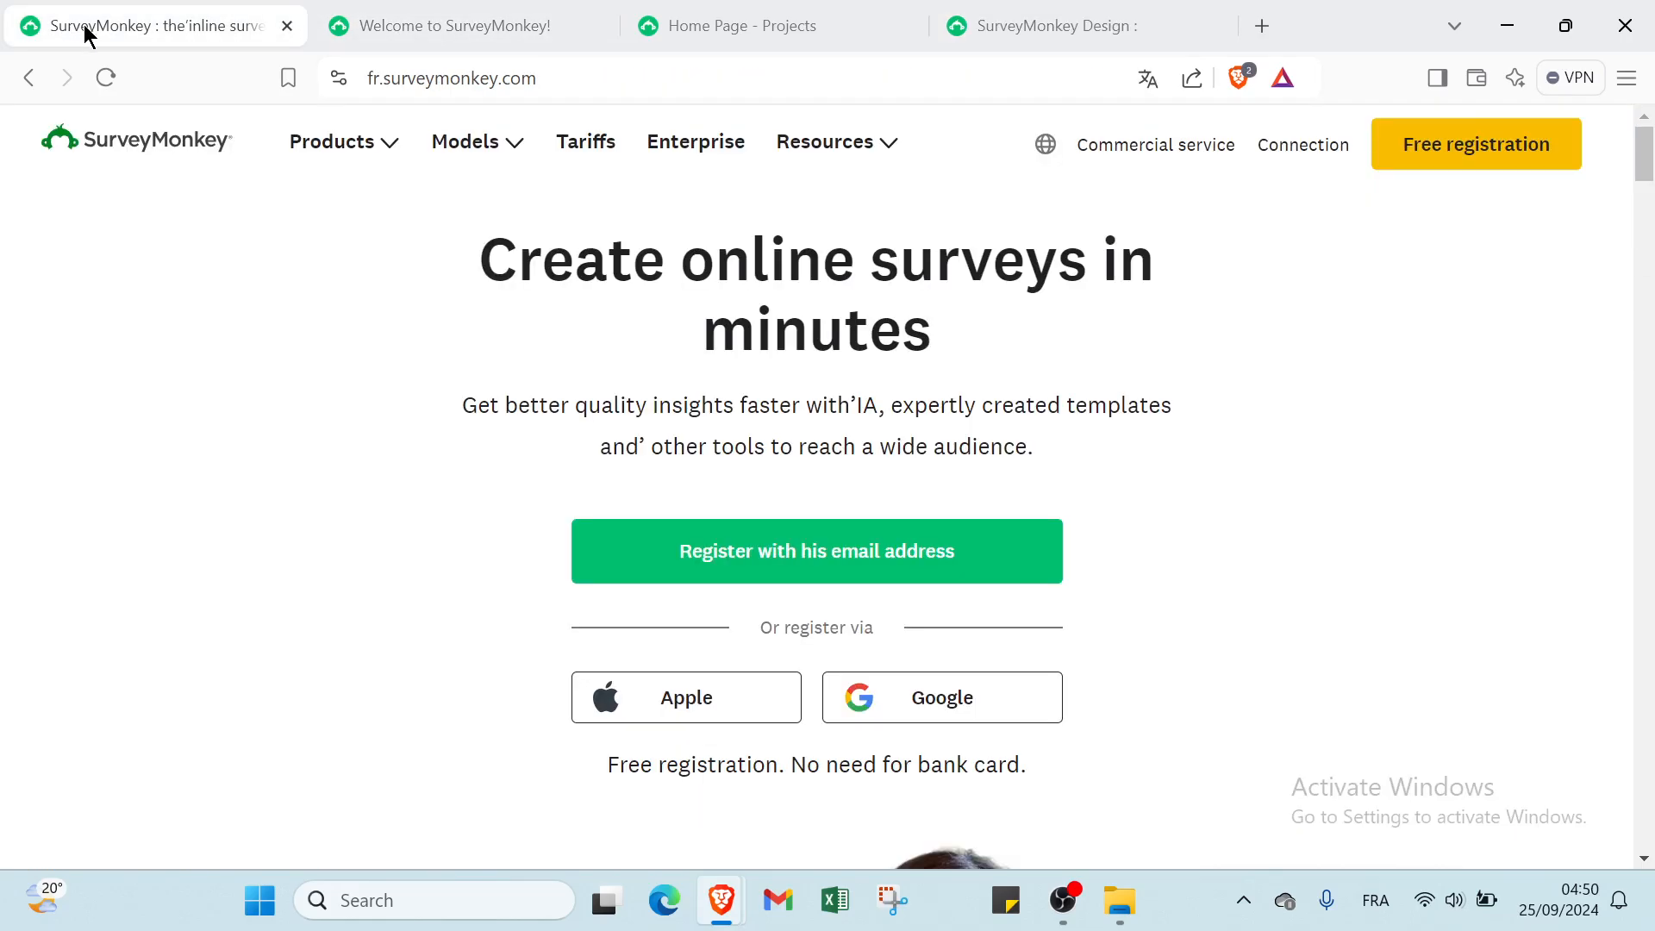
{"action": "scroll", "coordinate": [246, 200], "scroll_direction": "down", "scroll_amount": 4}
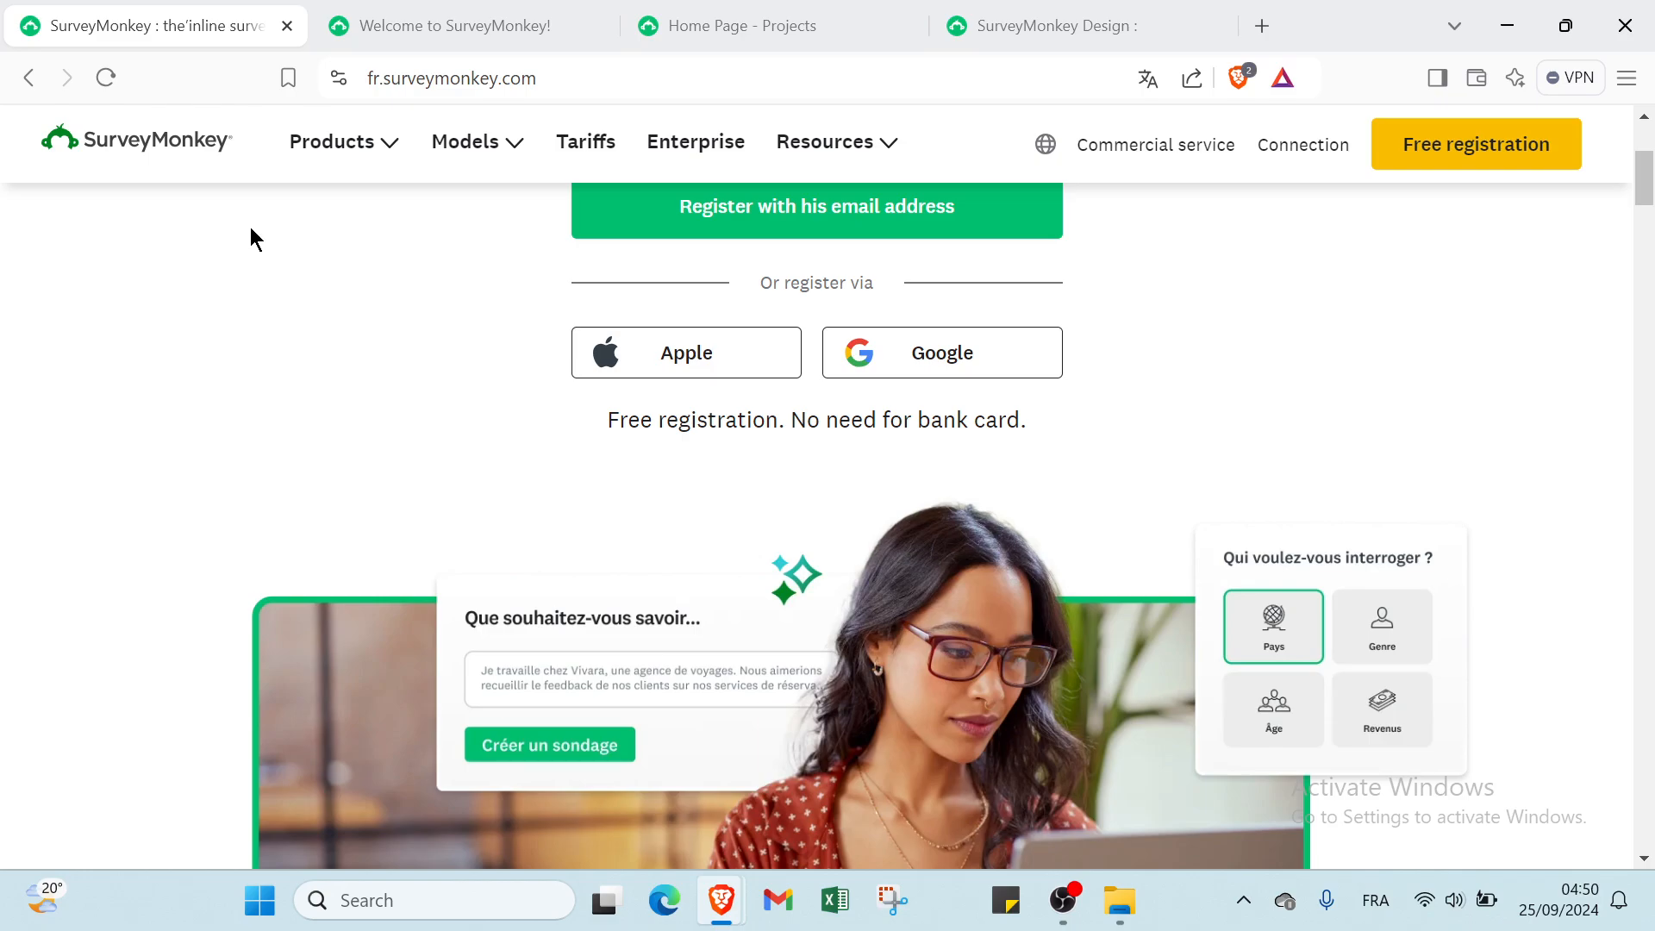
{"action": "scroll", "coordinate": [235, 278], "scroll_direction": "down", "scroll_amount": 3}
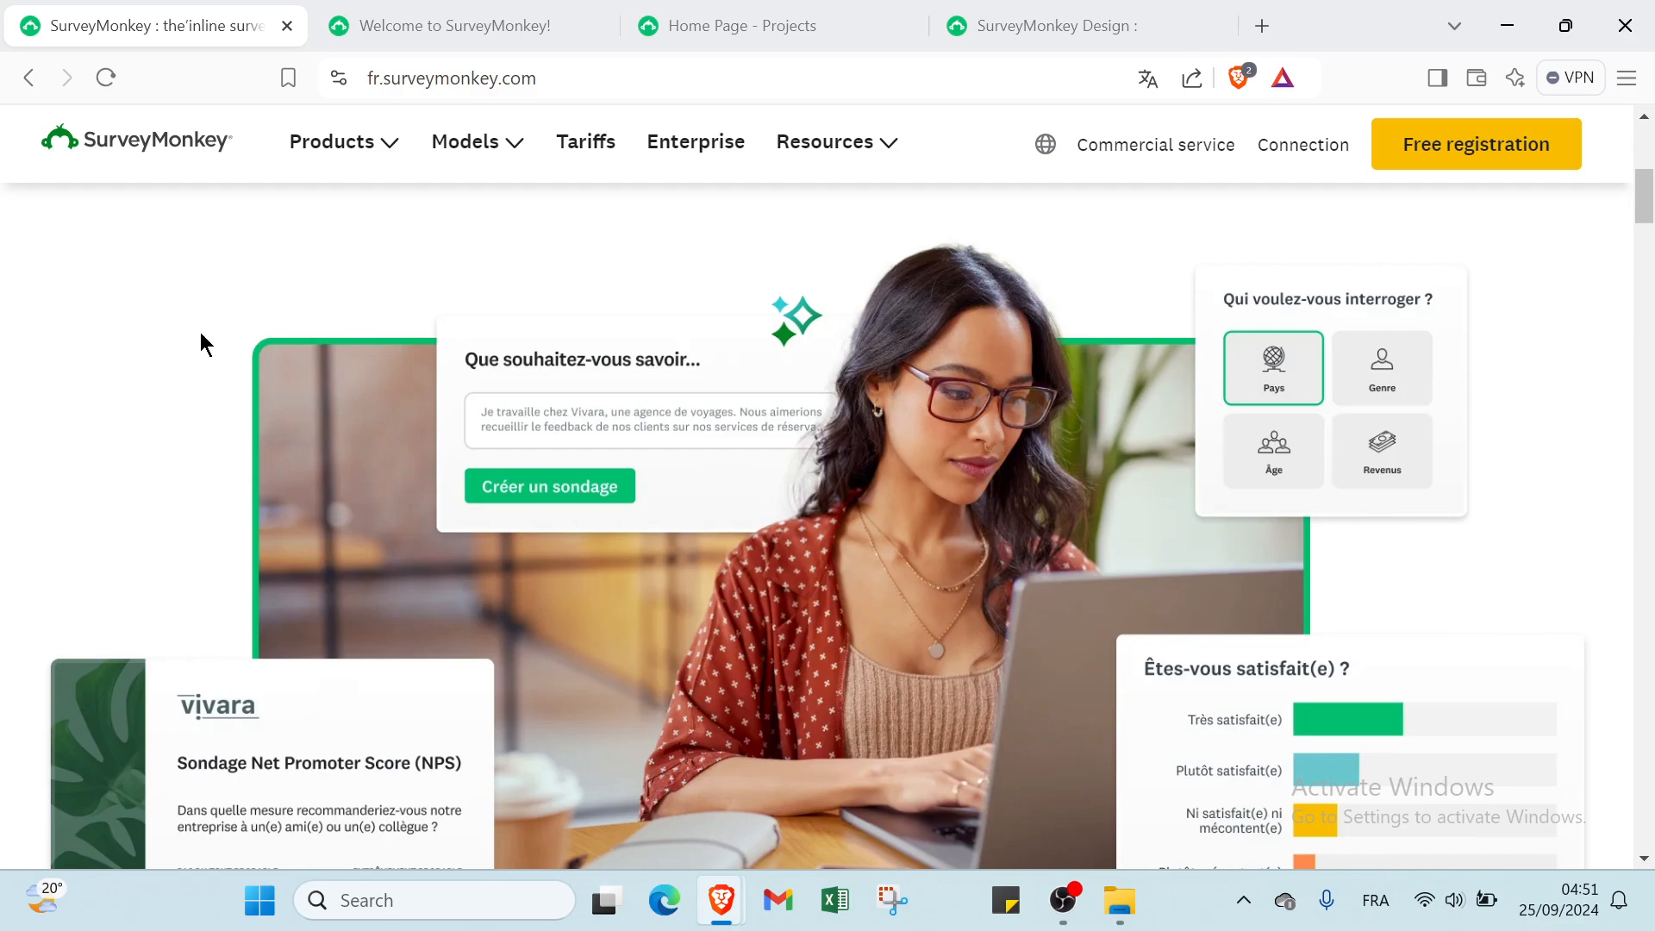
{"action": "scroll", "coordinate": [199, 334], "scroll_direction": "down", "scroll_amount": 5}
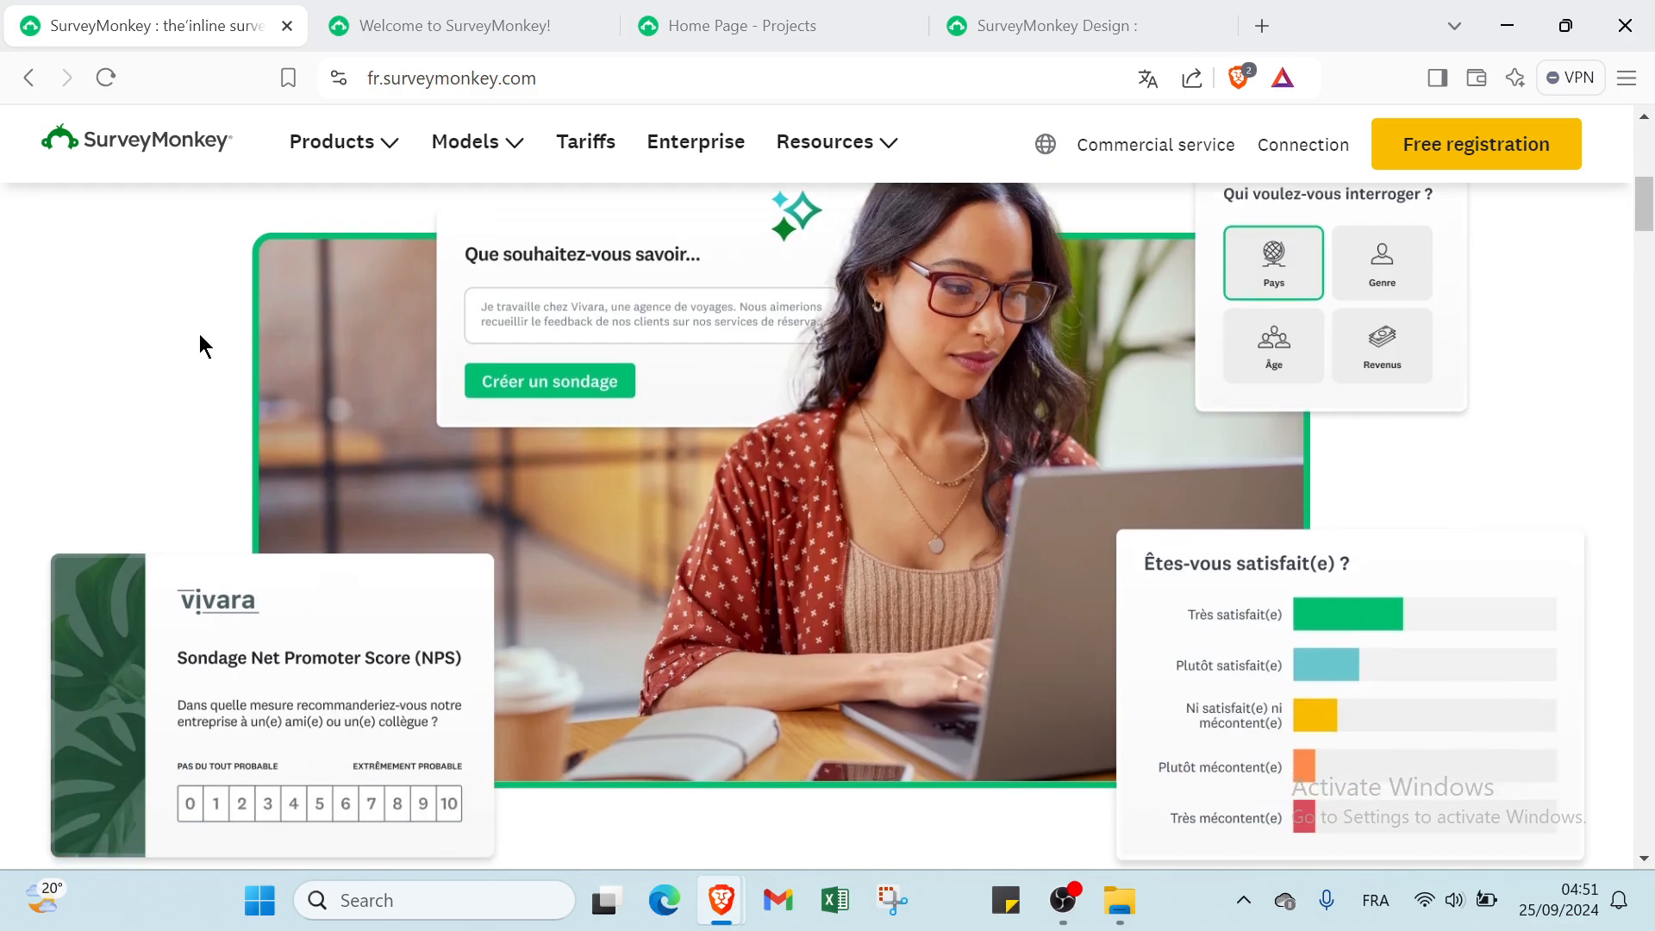
{"action": "scroll", "coordinate": [199, 343], "scroll_direction": "down", "scroll_amount": 1}
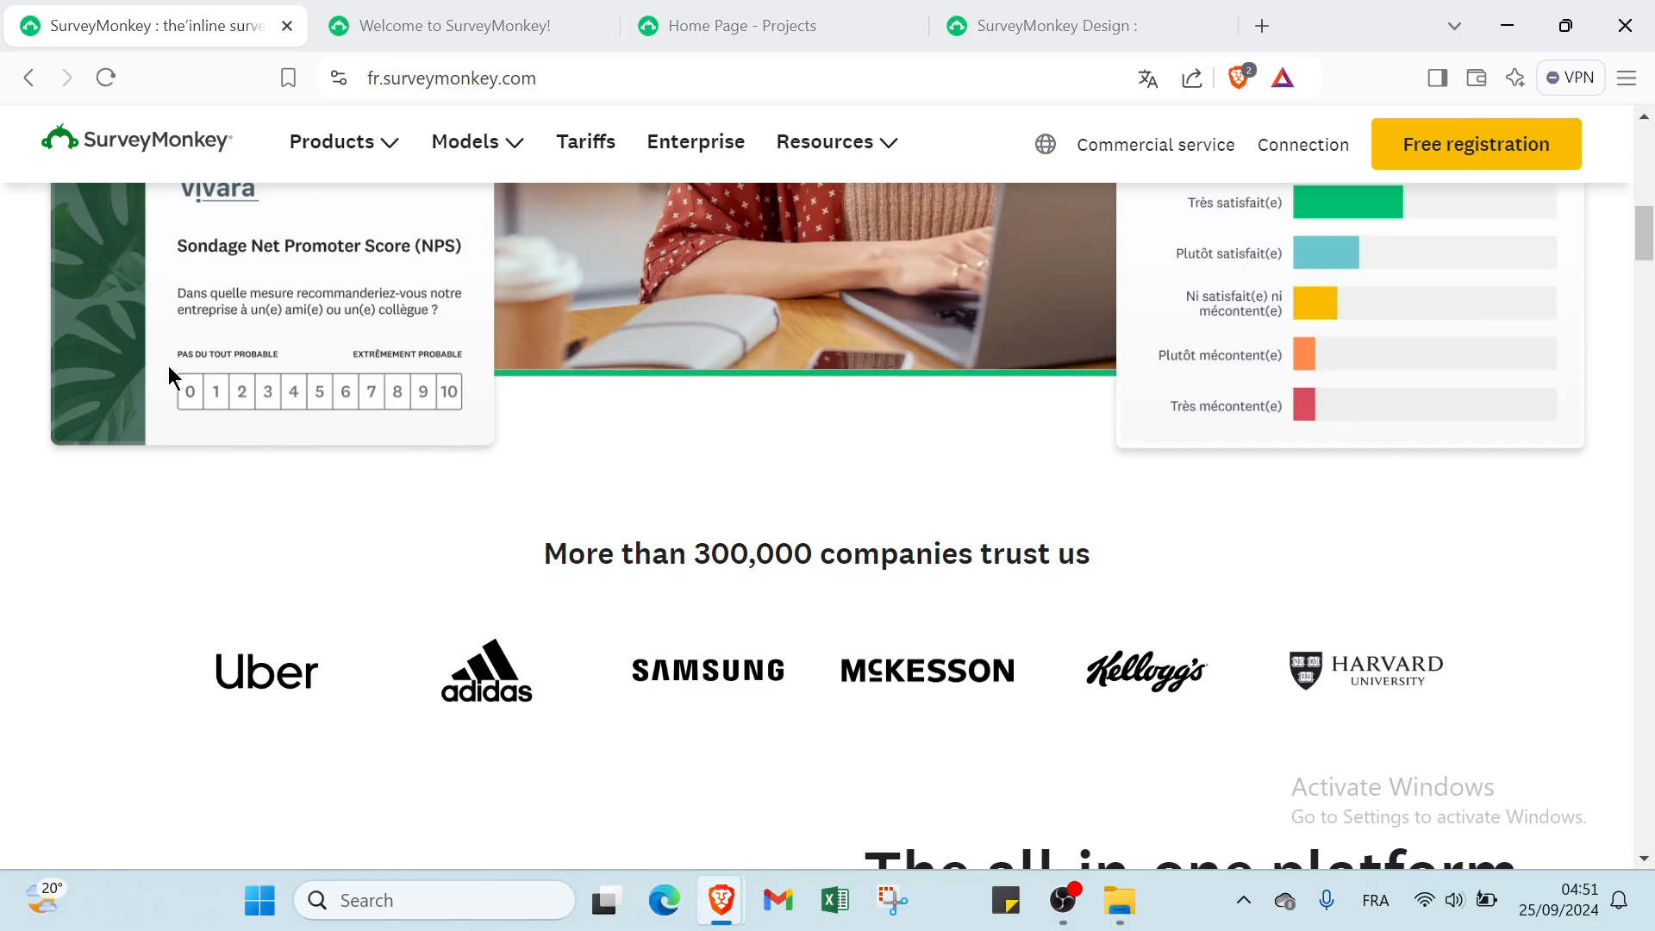
{"action": "scroll", "coordinate": [168, 371], "scroll_direction": "down", "scroll_amount": 3}
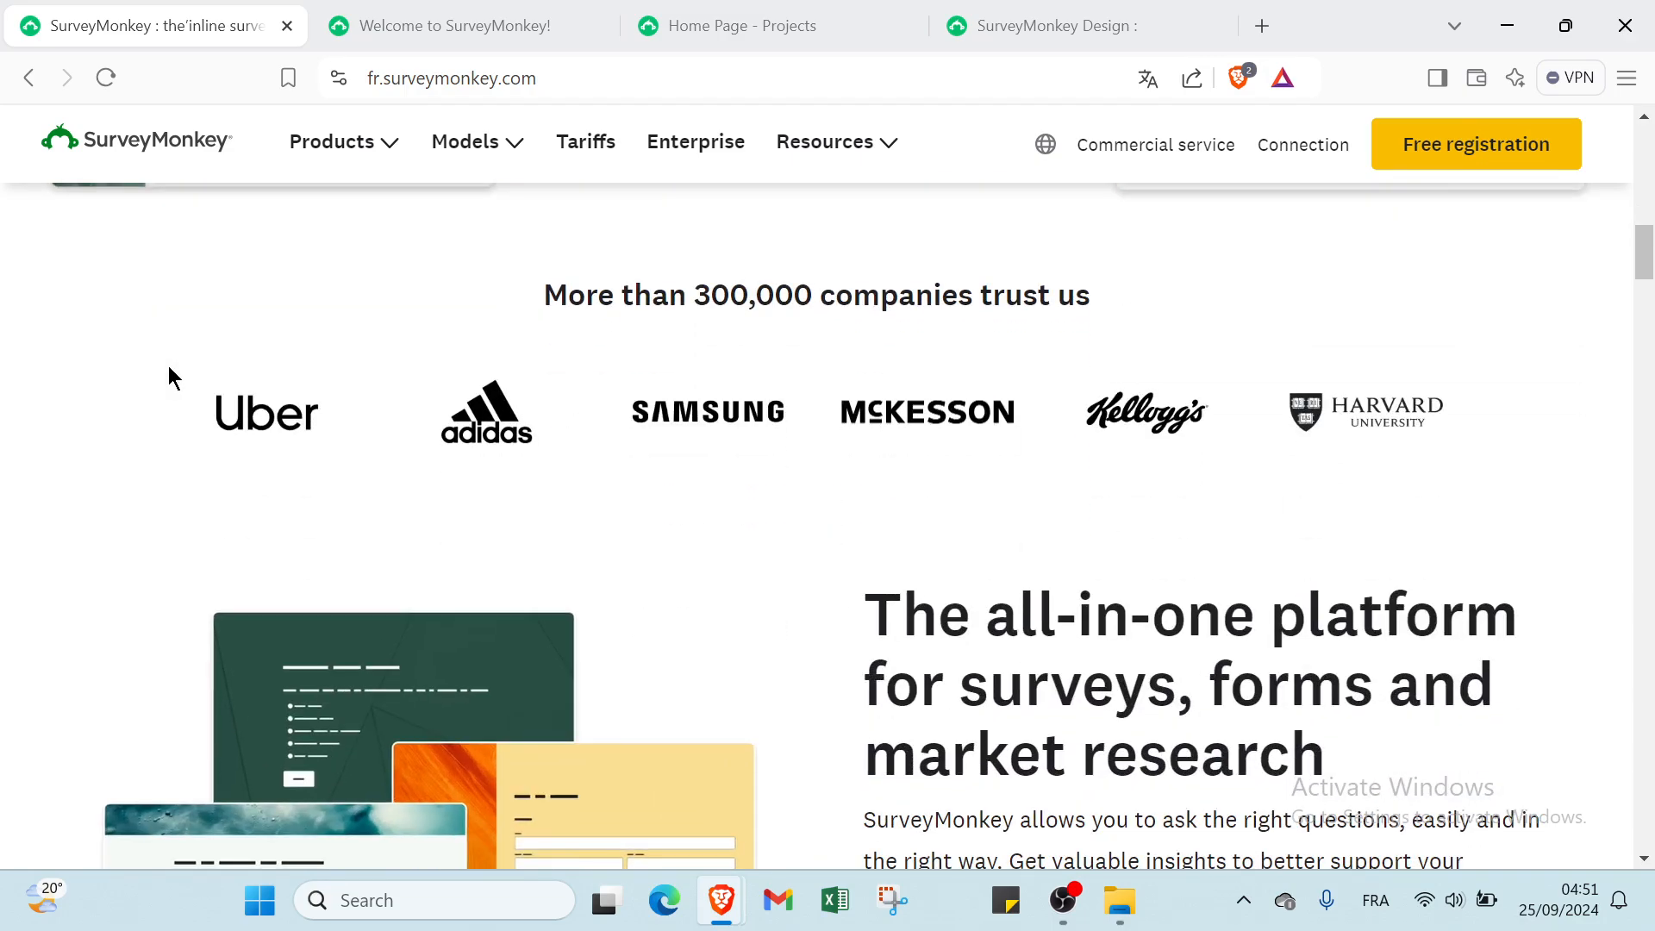
{"action": "scroll", "coordinate": [169, 371], "scroll_direction": "down", "scroll_amount": 1}
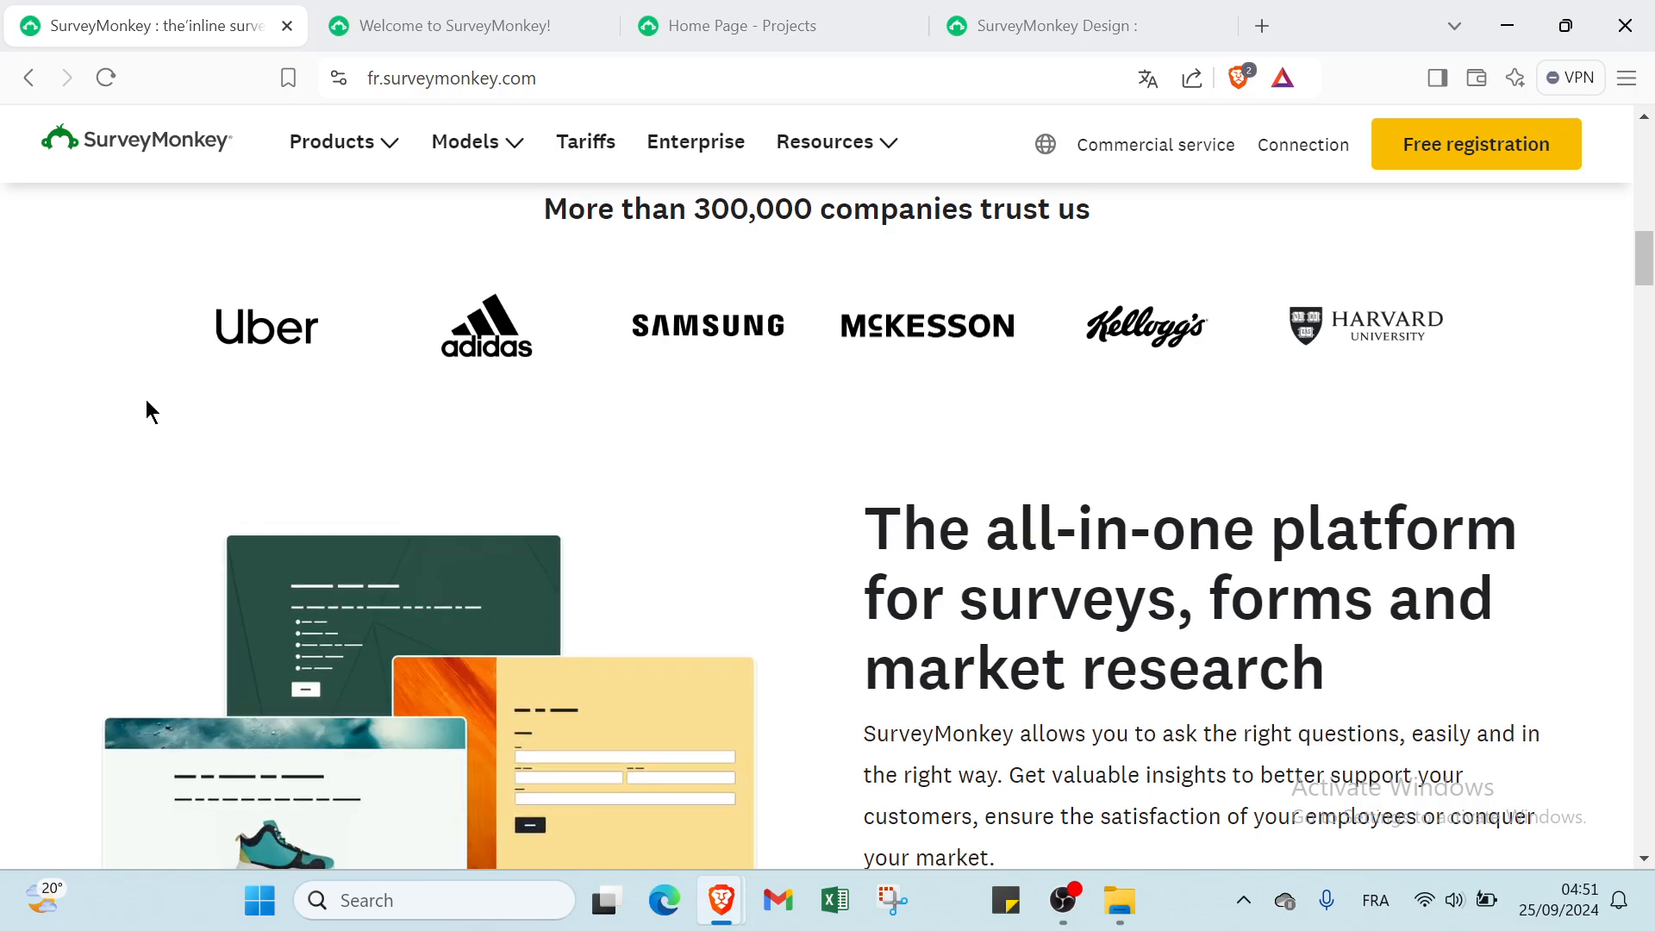
{"action": "scroll", "coordinate": [147, 403], "scroll_direction": "down", "scroll_amount": 3}
{"action": "scroll", "coordinate": [146, 400], "scroll_direction": "down", "scroll_amount": 15}
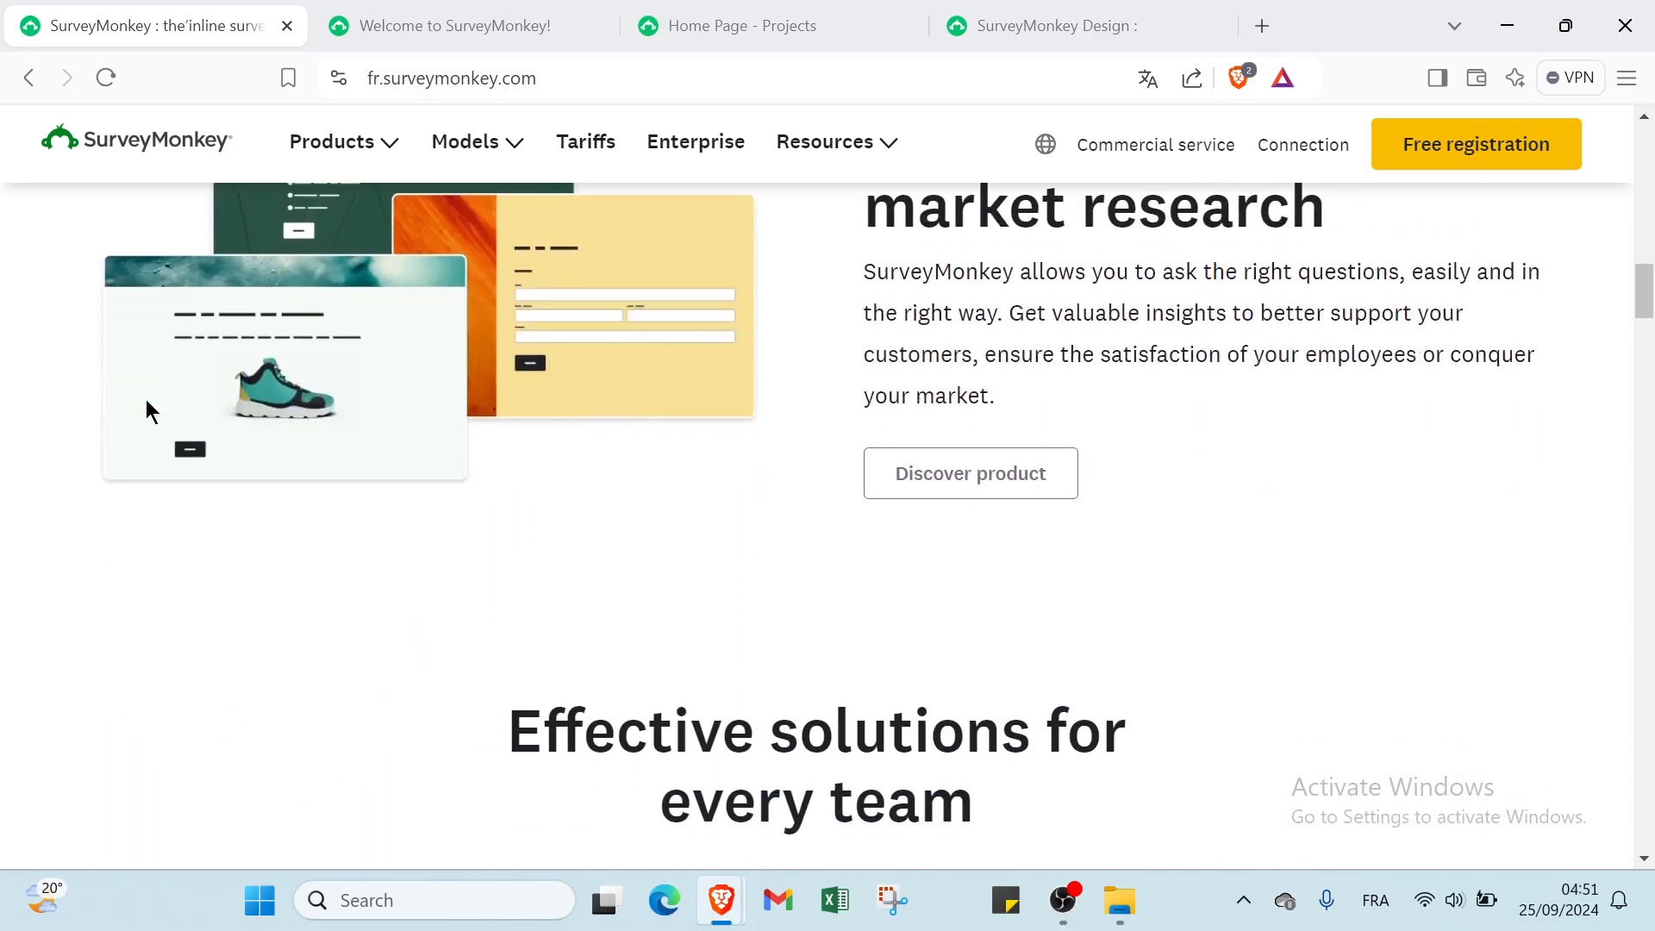
{"action": "scroll", "coordinate": [376, 551], "scroll_direction": "down", "scroll_amount": 12}
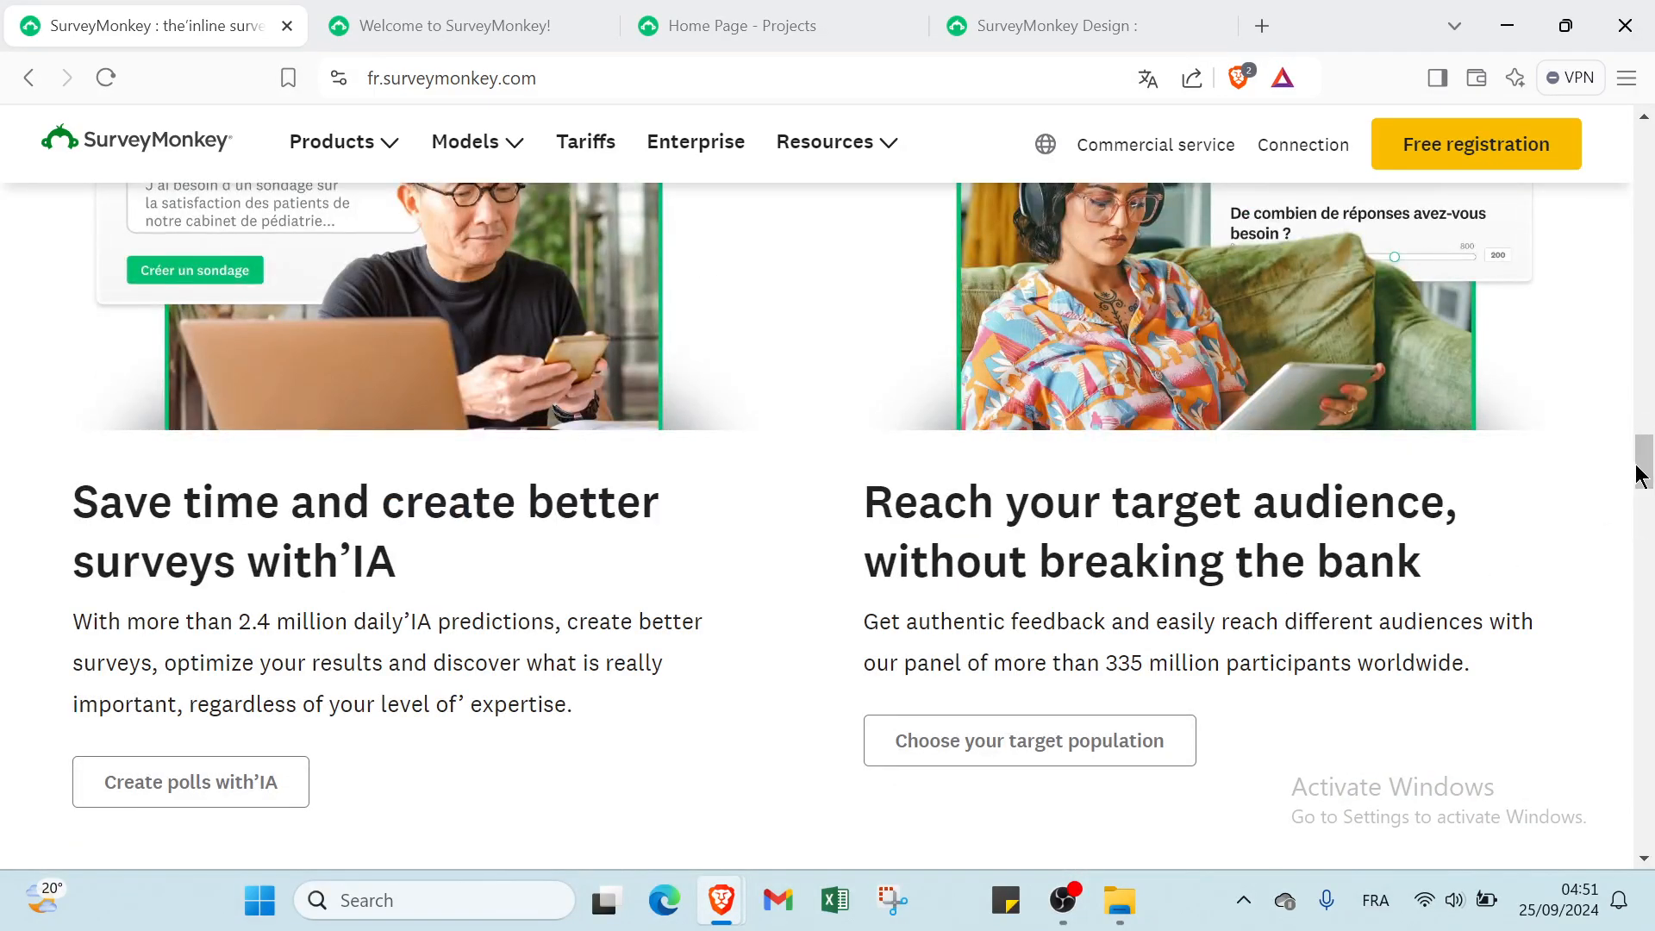
{"action": "left_click_drag", "start_coordinate": [1638, 472], "coordinate": [1642, 155]}
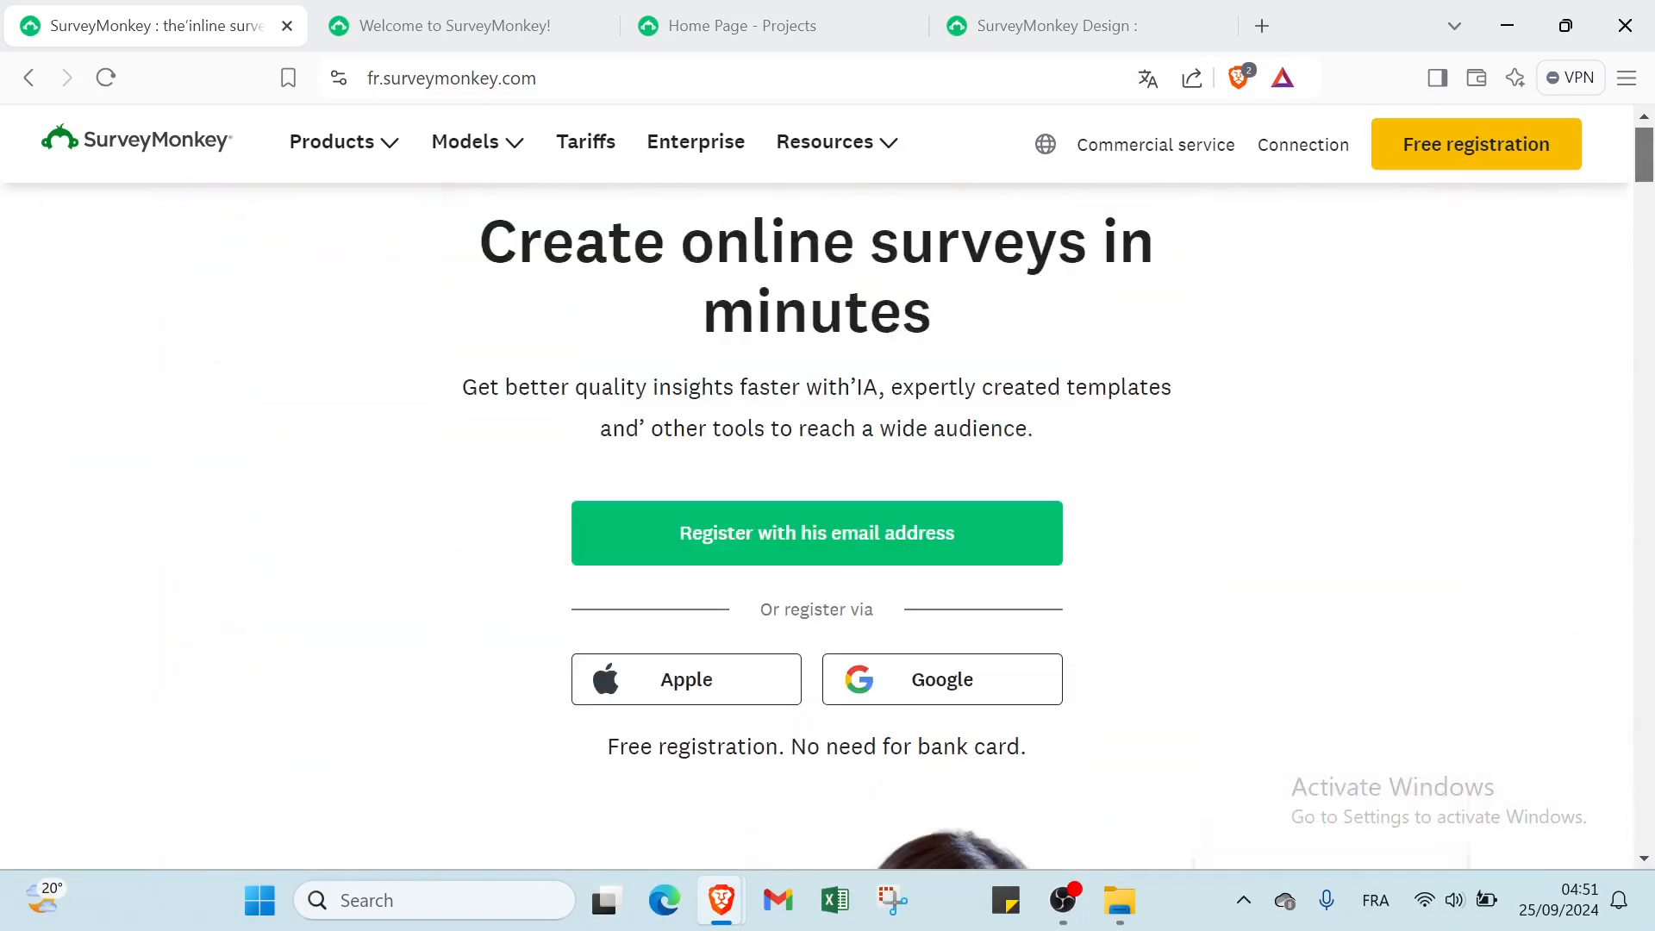
Return to the untitled survey's design page and show the option settings of the Checkboxes A/B Test question.
{"action": "left_click", "coordinate": [1016, 16]}
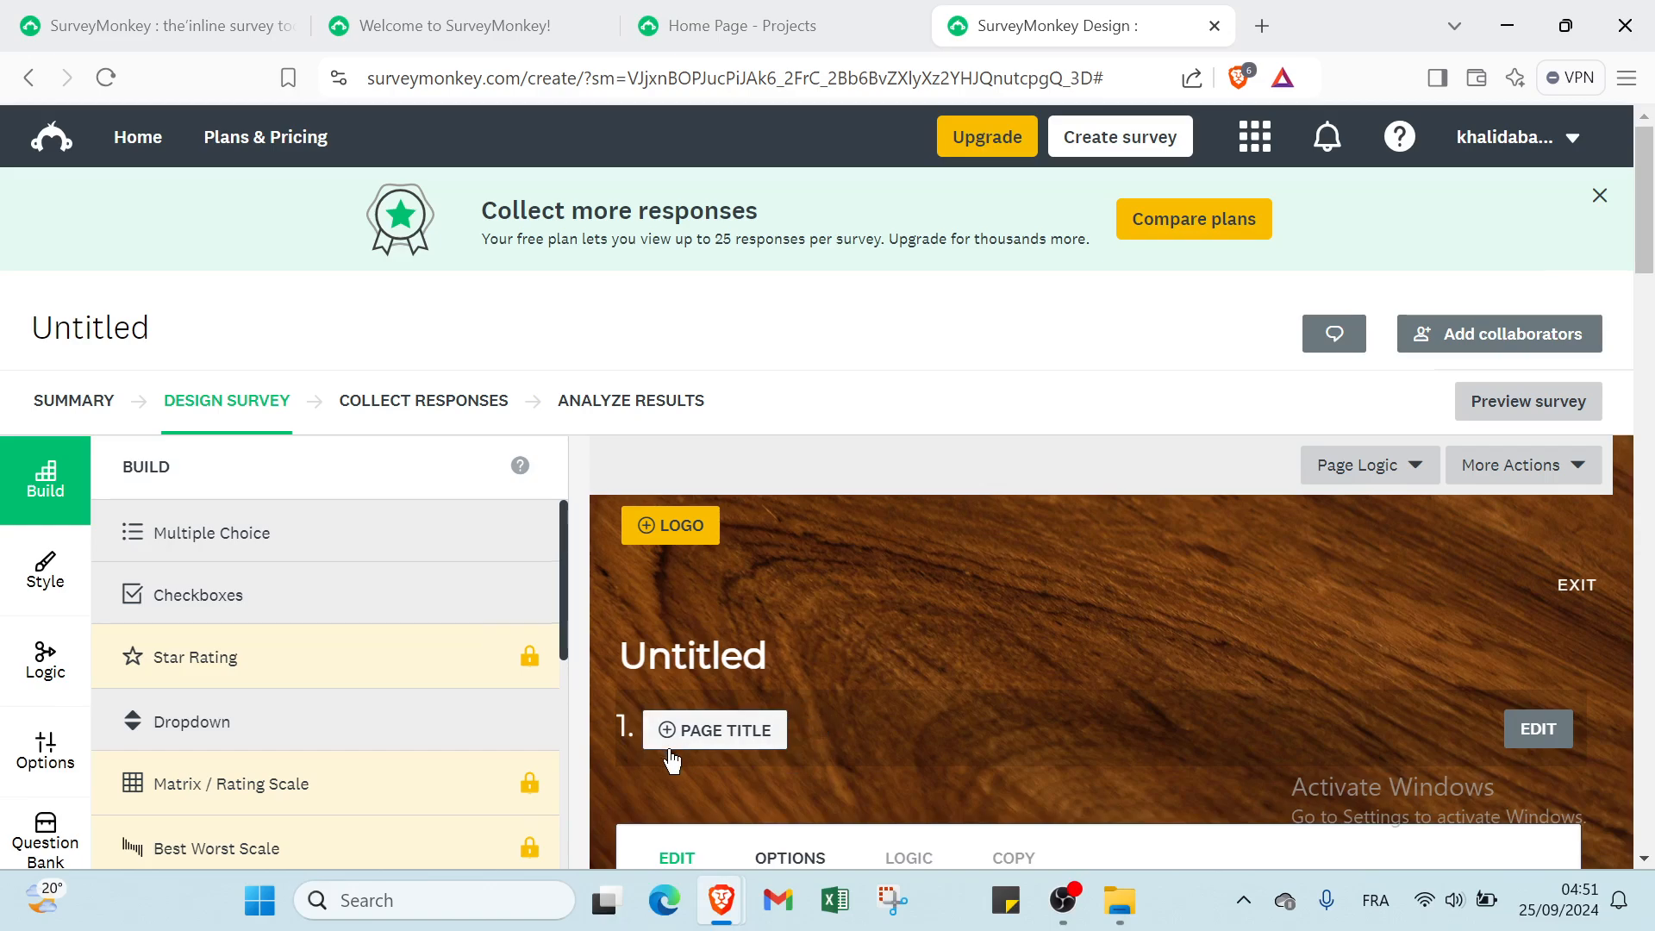
{"action": "scroll", "coordinate": [674, 758], "scroll_direction": "down", "scroll_amount": 2}
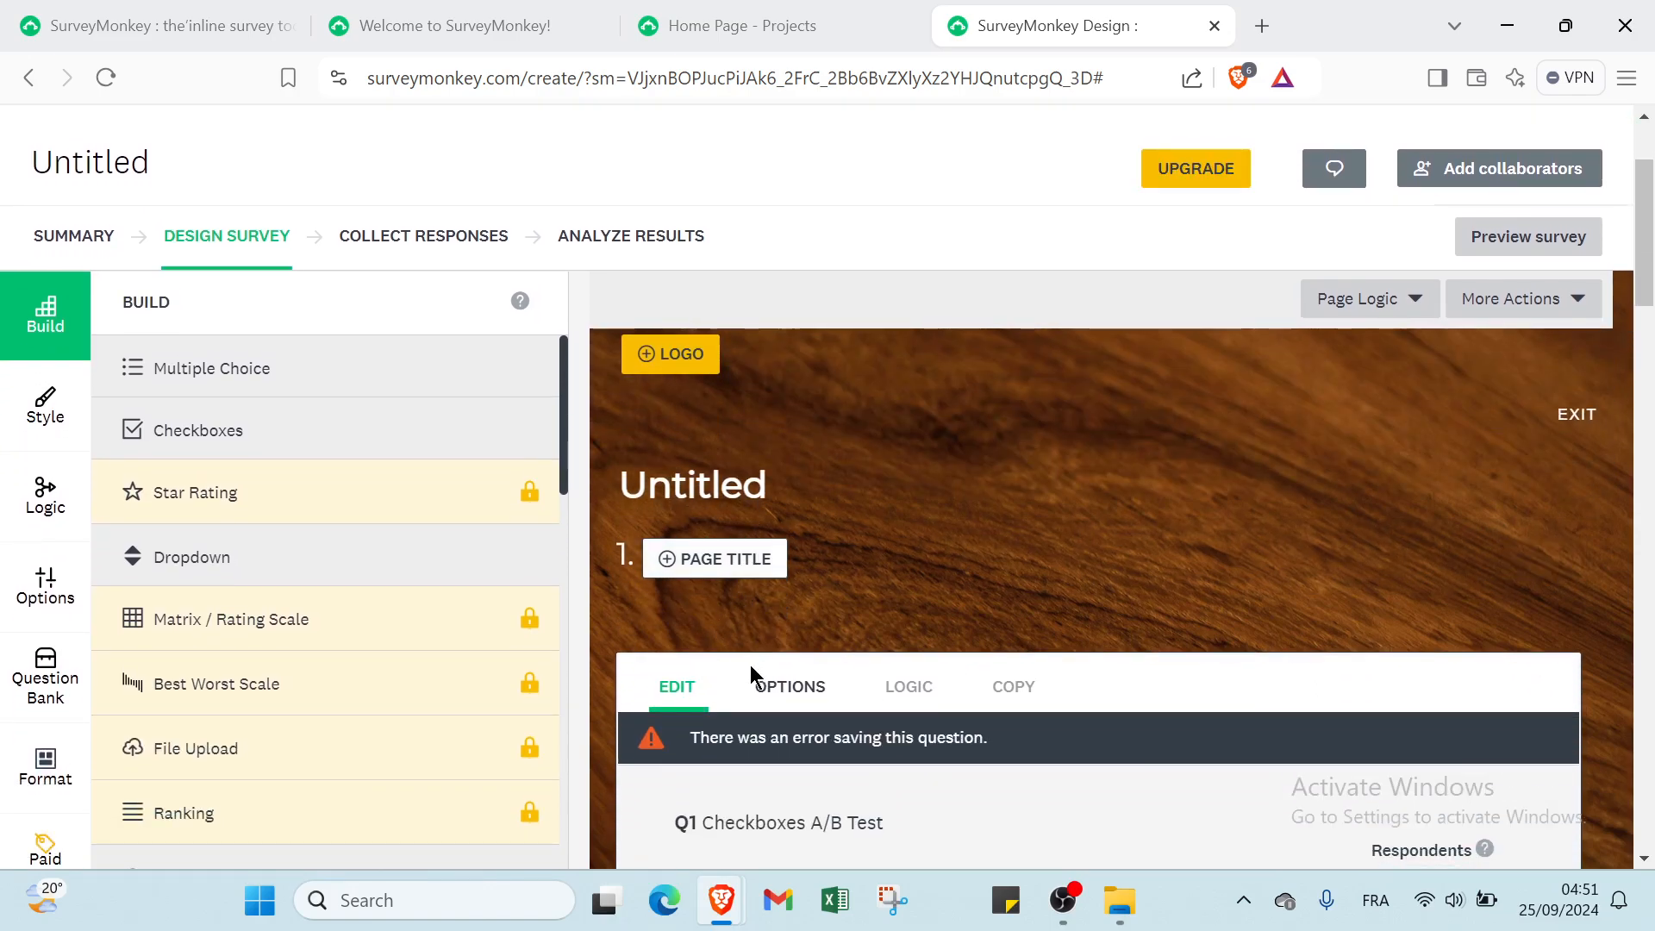
{"action": "left_click", "coordinate": [768, 701]}
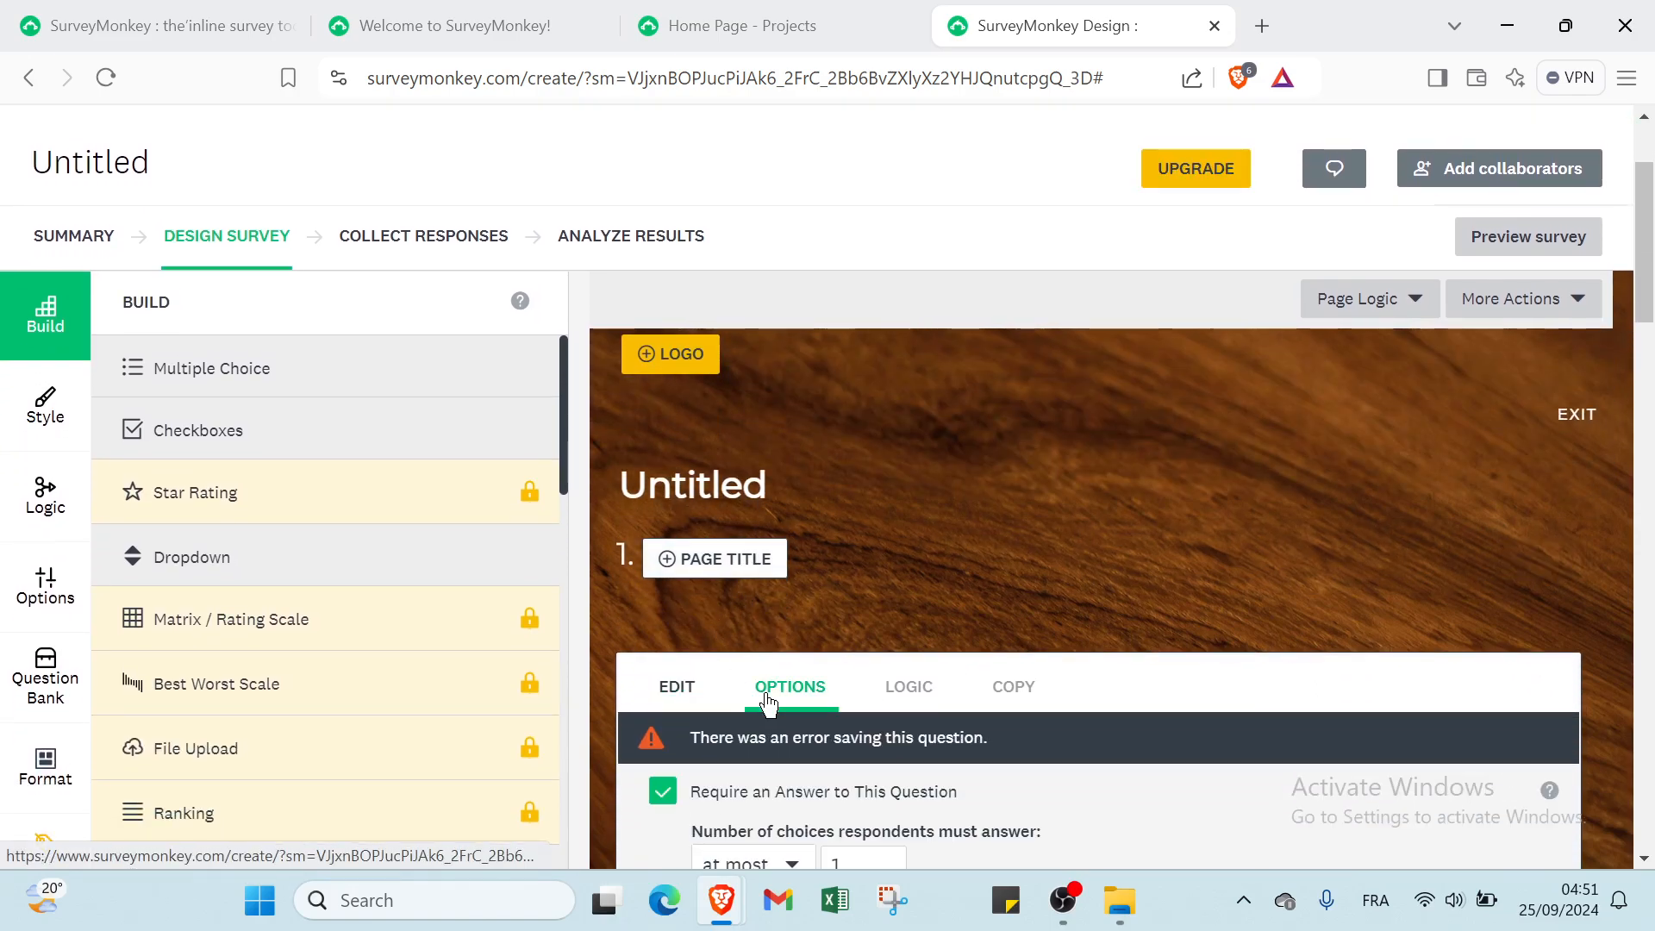
{"action": "scroll", "coordinate": [768, 702], "scroll_direction": "down", "scroll_amount": 4}
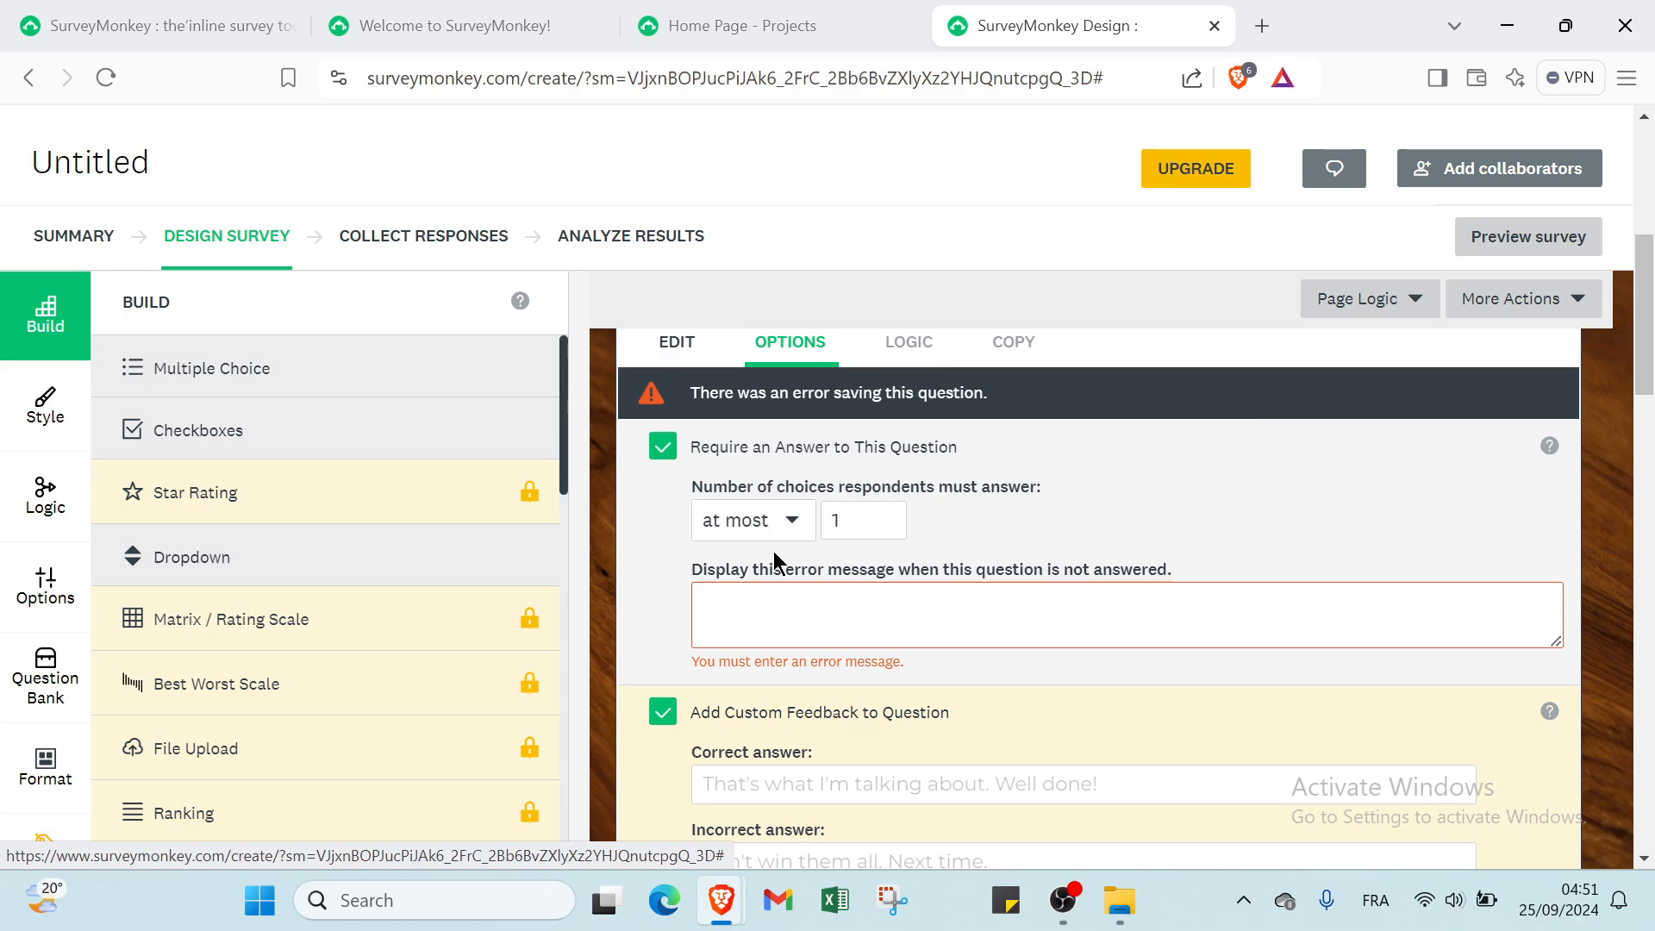
Try the "at least" rule for the number of choices respondents must answer in Q1.
{"action": "left_click", "coordinate": [780, 525]}
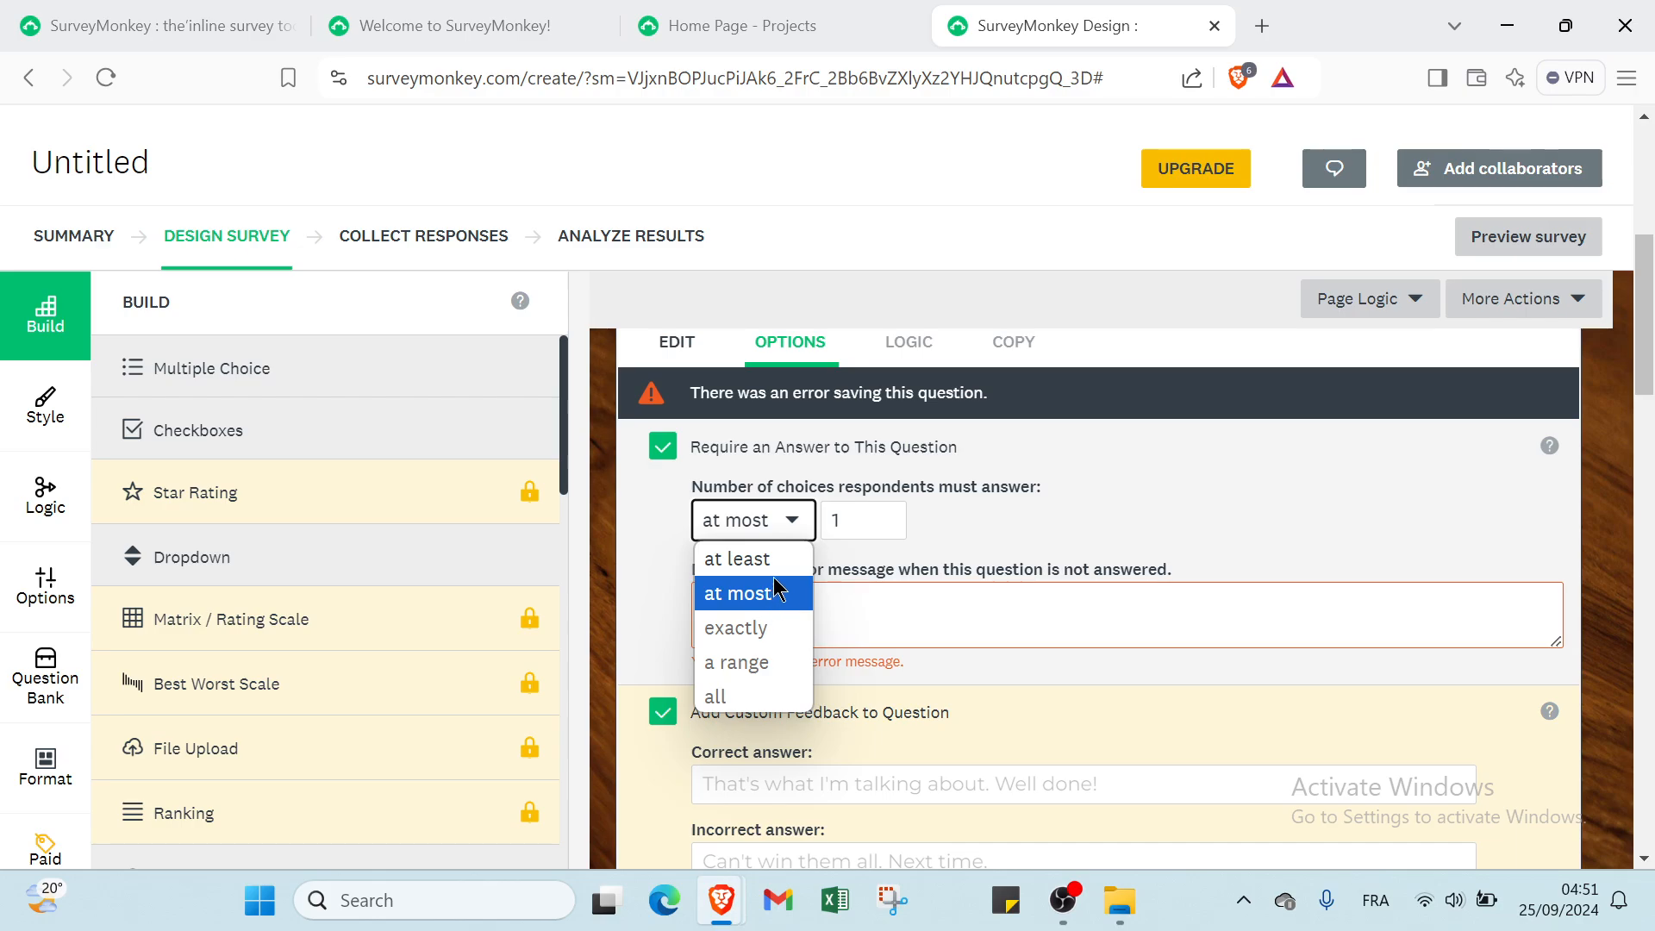
{"action": "left_click", "coordinate": [773, 560]}
{"action": "left_click", "coordinate": [803, 535]}
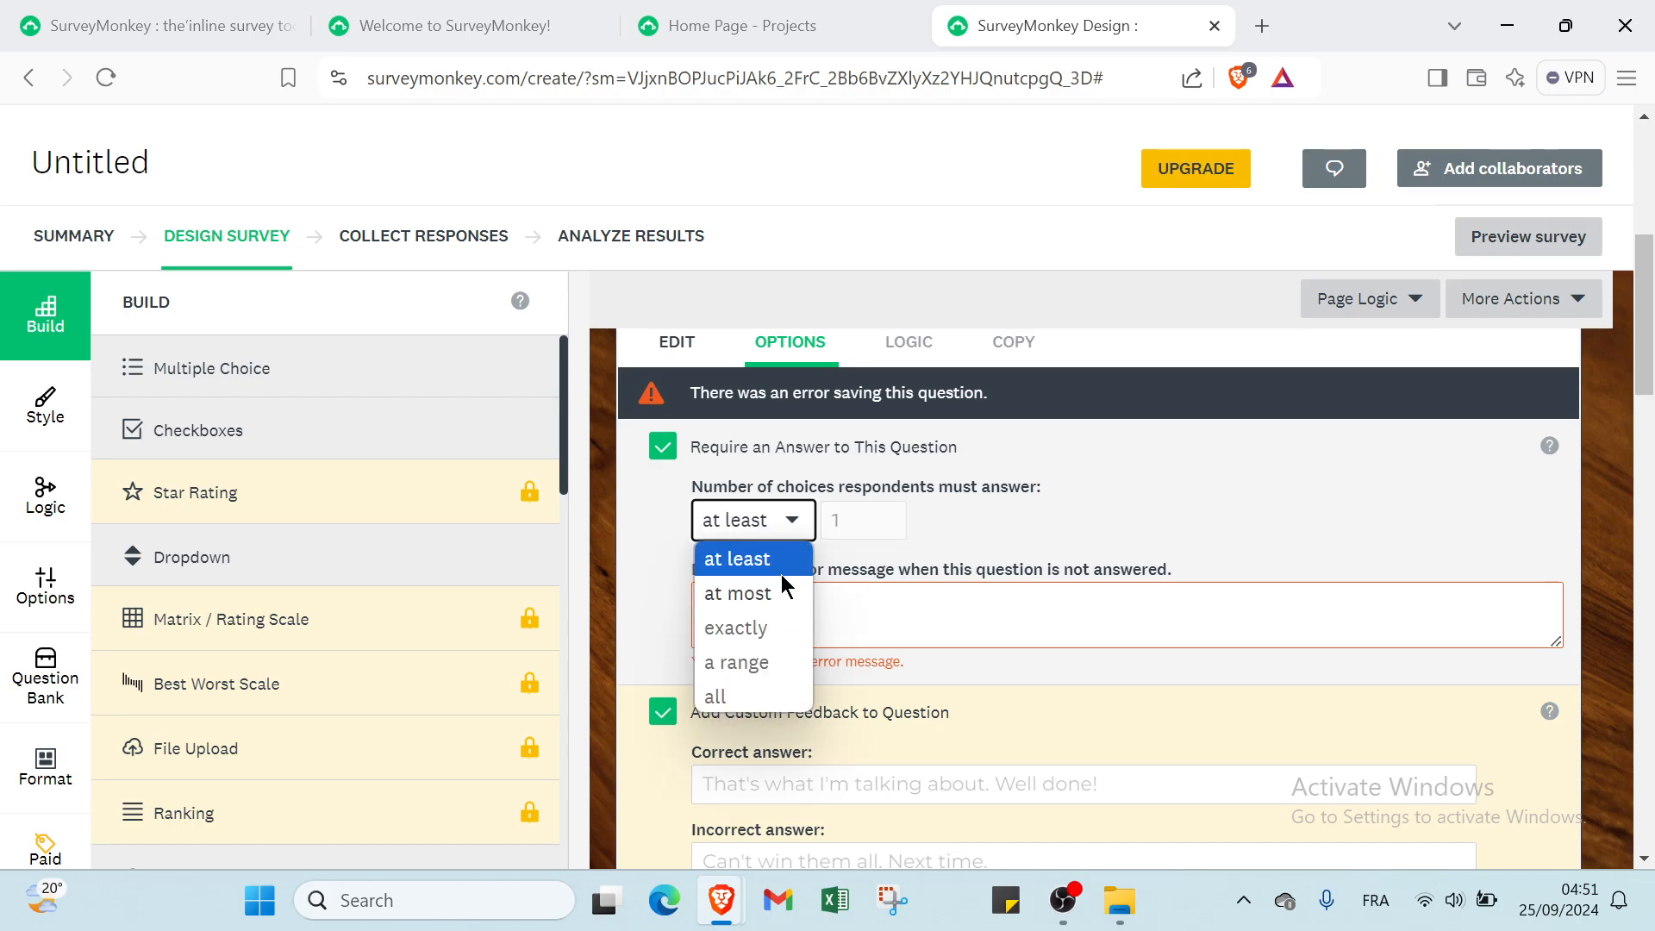
{"action": "left_click", "coordinate": [852, 530]}
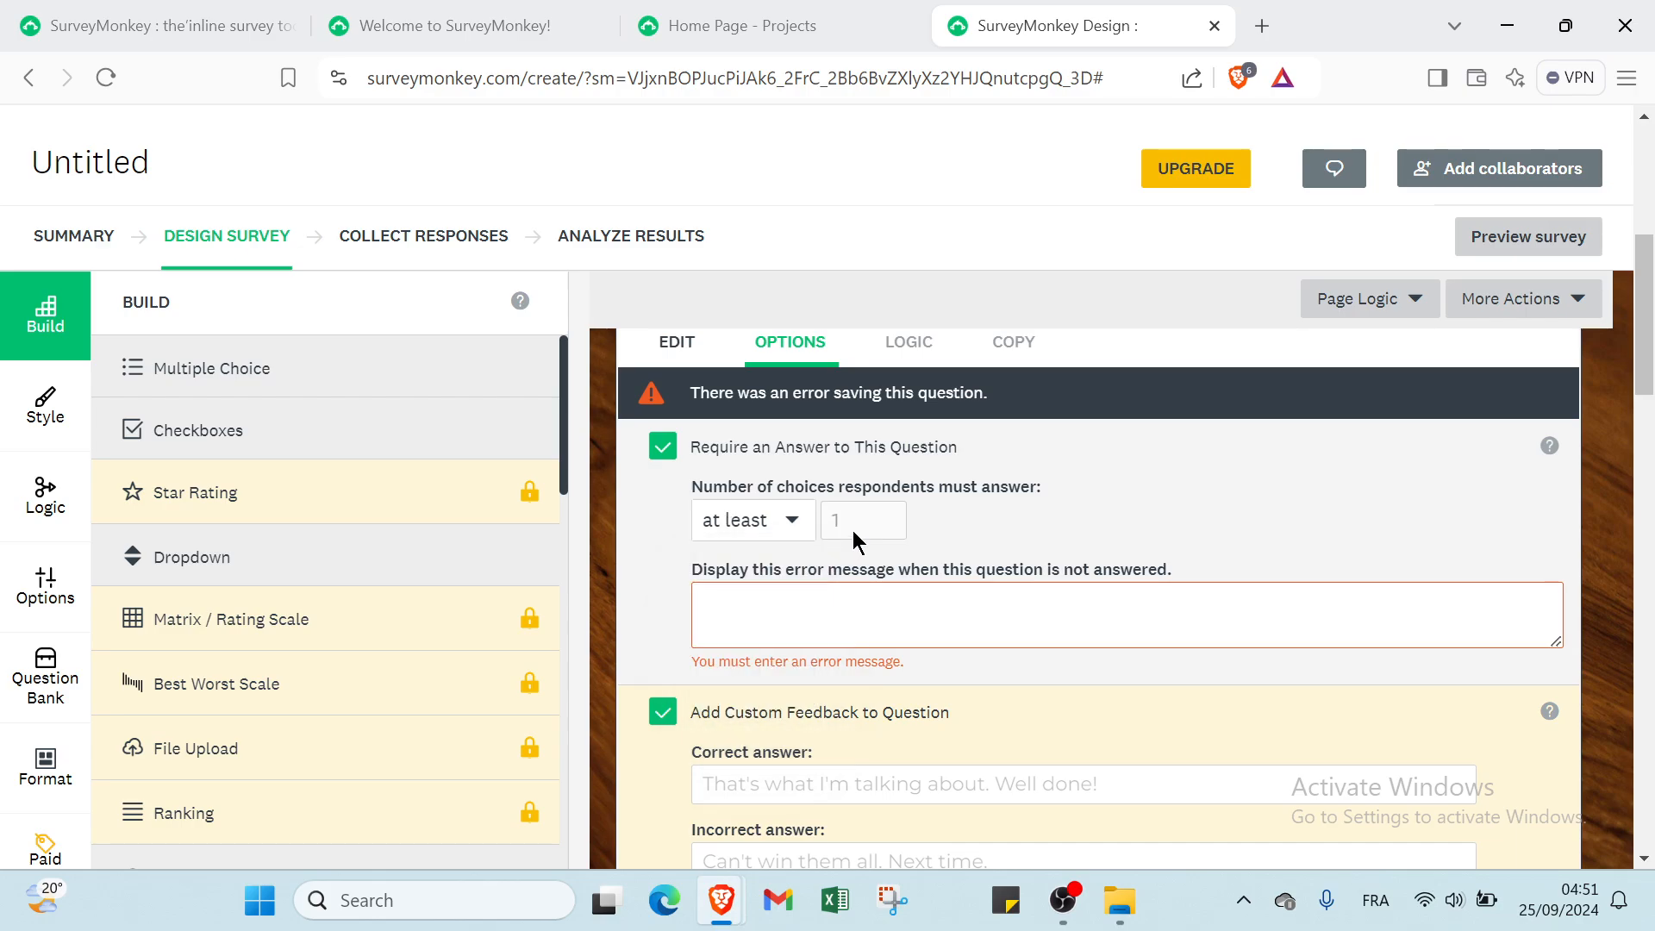
Set the number of choices respondents must answer in Q1 to "at most" 4.
{"action": "left_click", "coordinate": [785, 523]}
{"action": "left_click", "coordinate": [769, 576]}
{"action": "left_click_drag", "start_coordinate": [856, 497], "coordinate": [853, 515]}
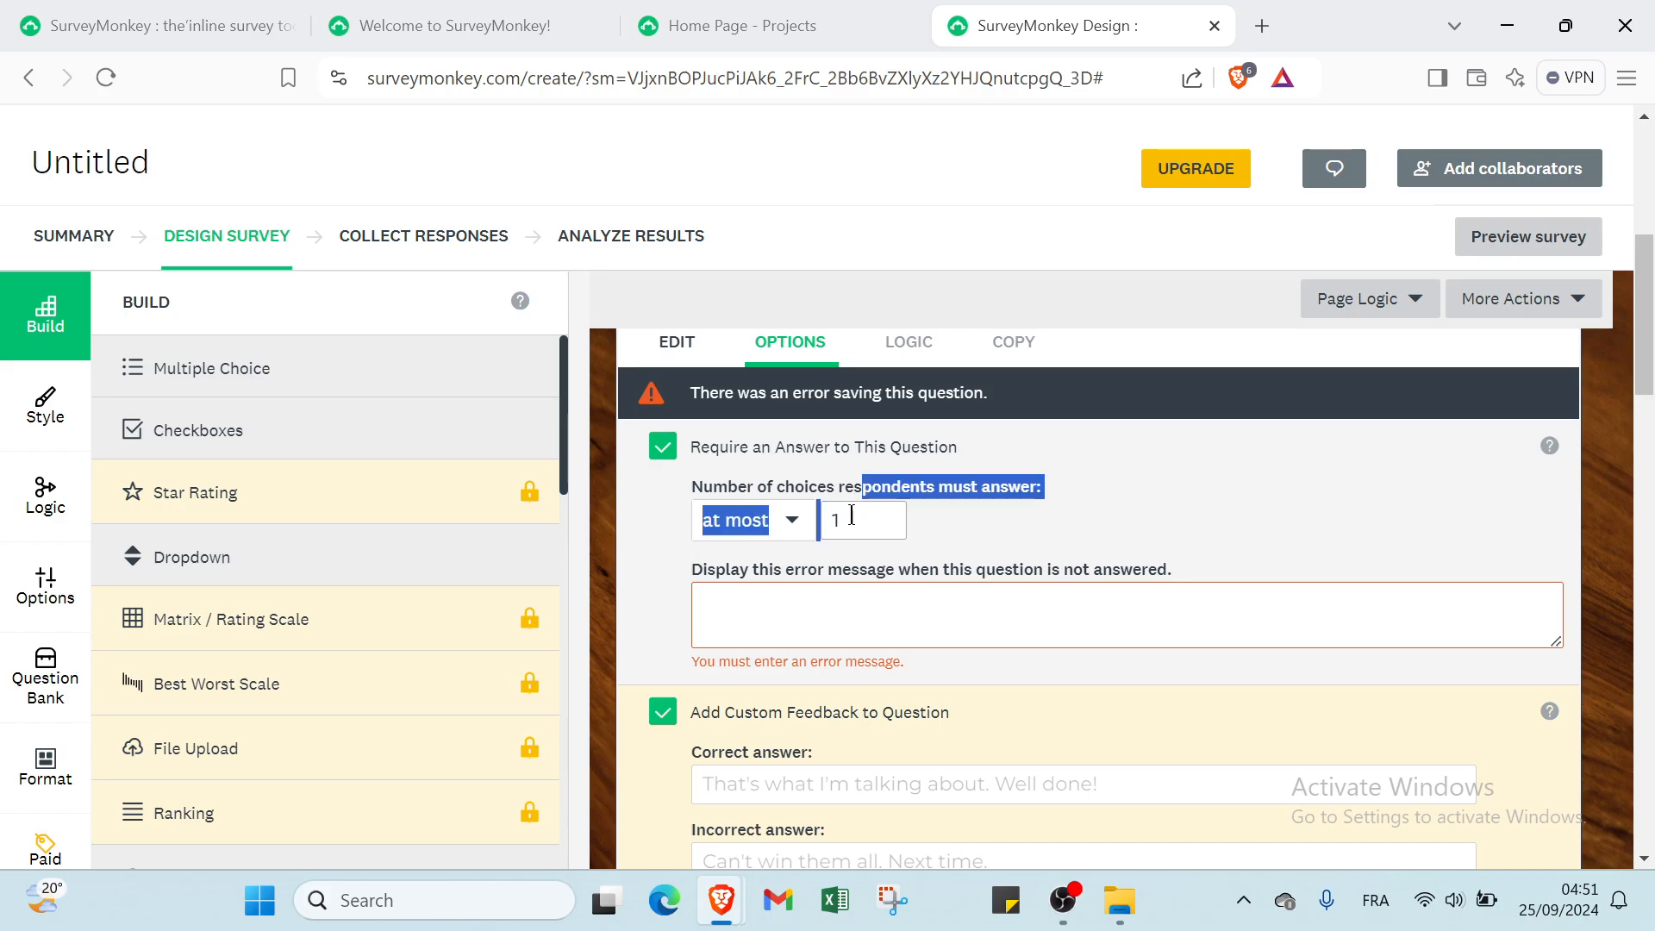
{"action": "left_click", "coordinate": [848, 519]}
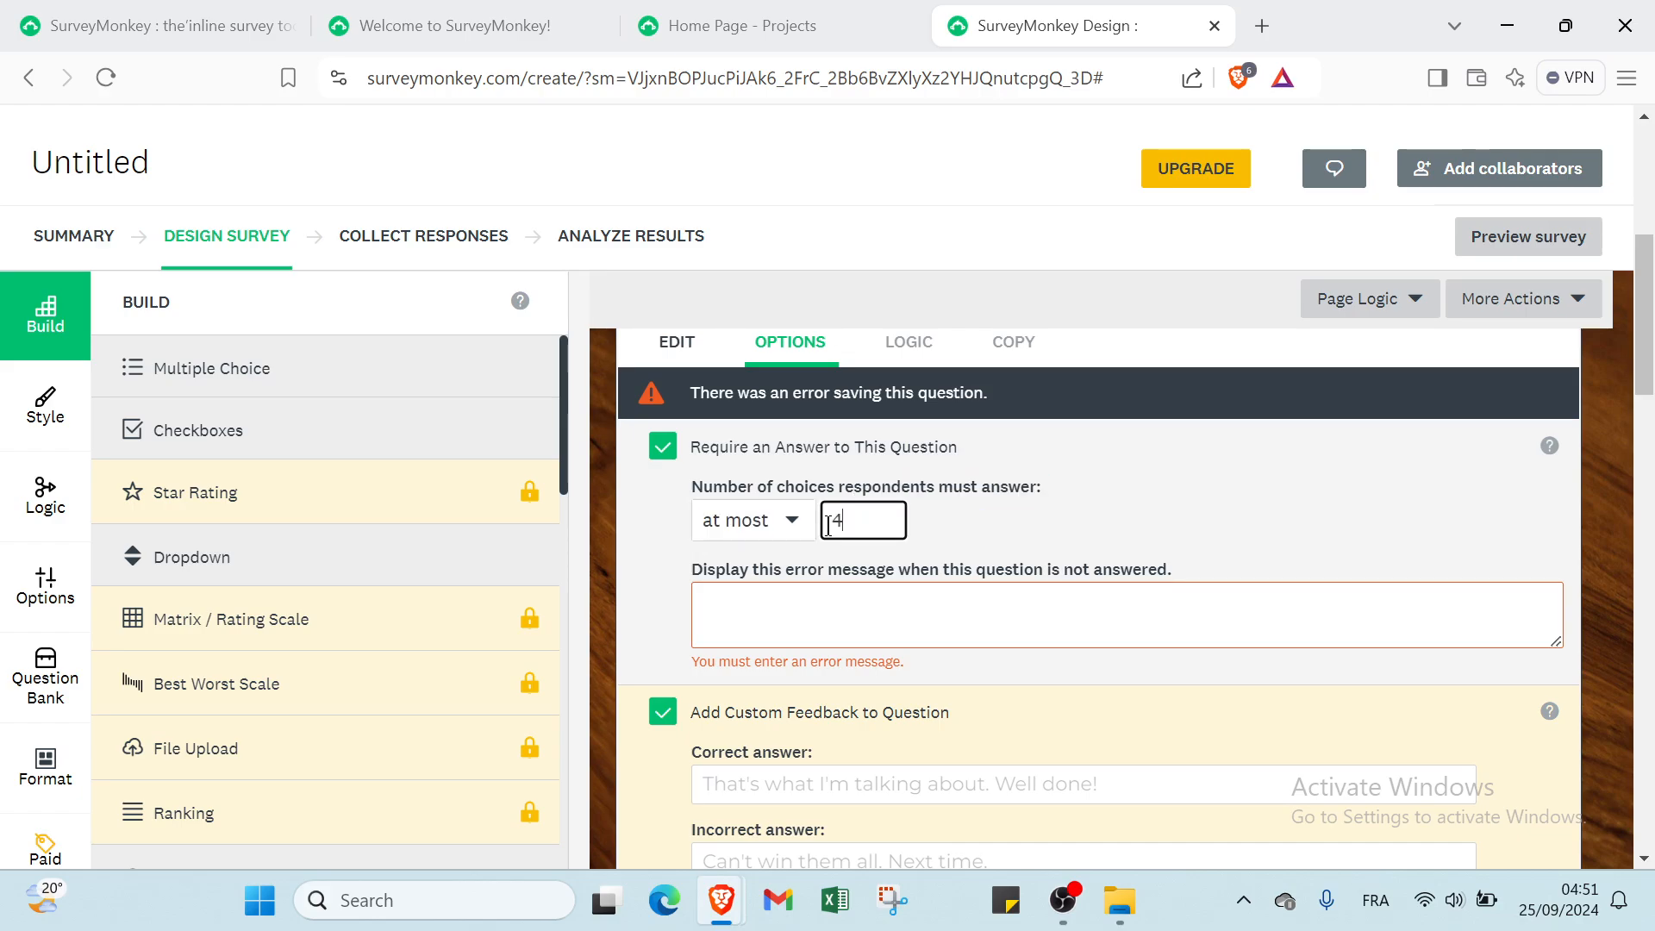
Examine Q1's required-answer error message, custom feedback and choice layout settings.
{"action": "left_click", "coordinate": [802, 588]}
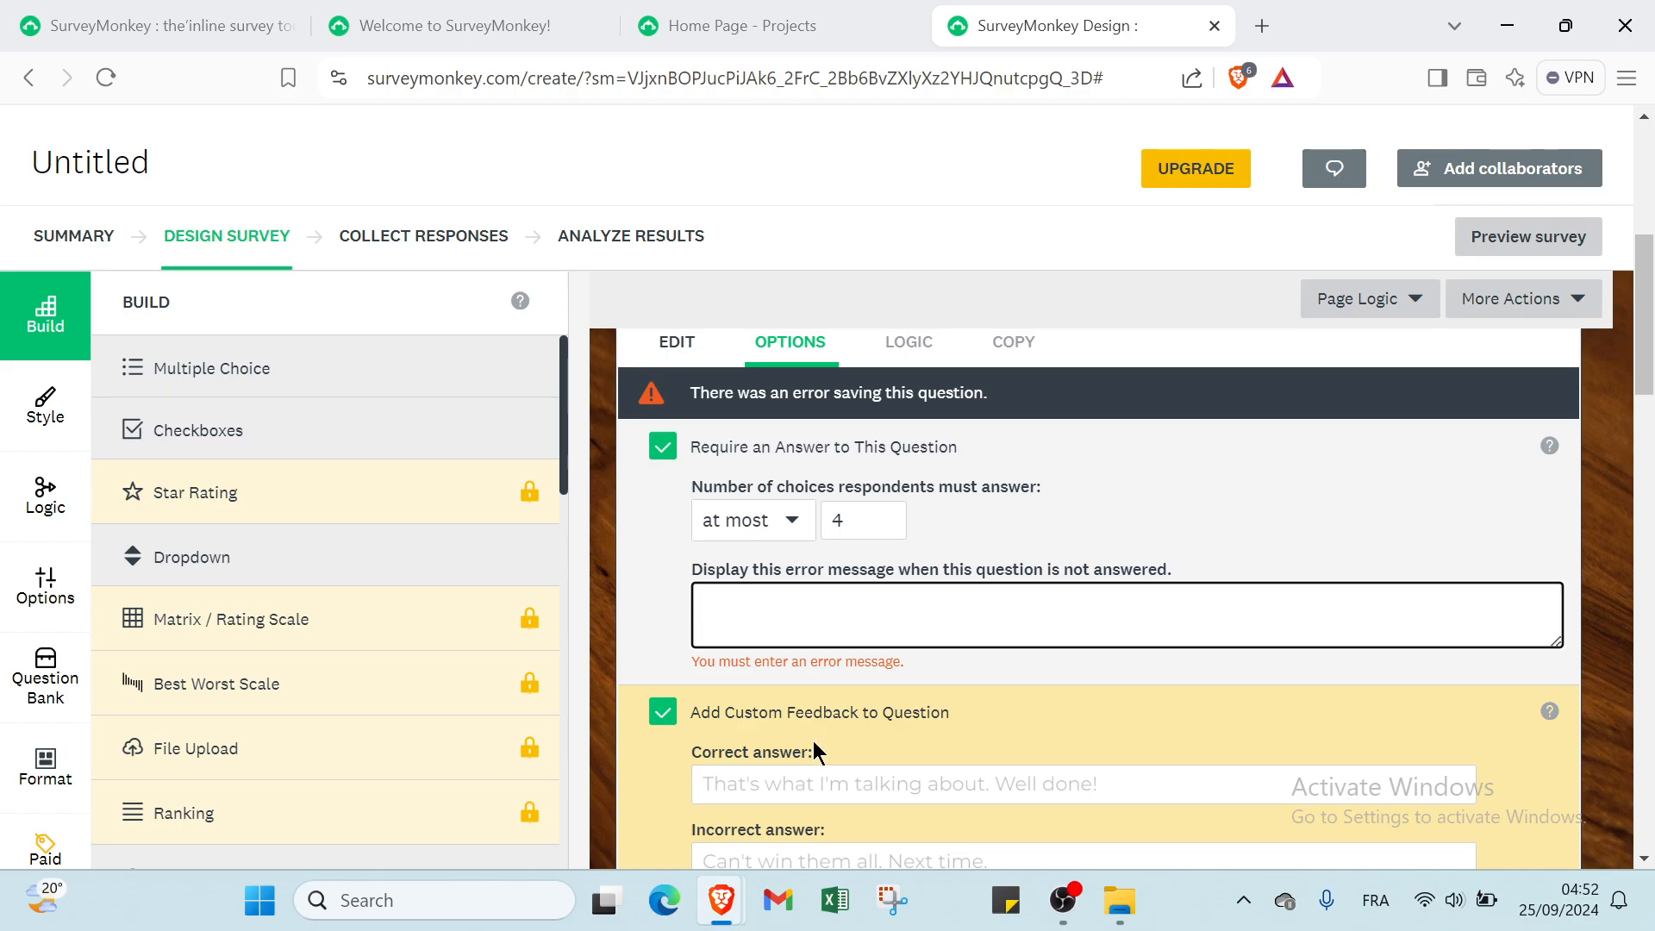
{"action": "scroll", "coordinate": [810, 698], "scroll_direction": "down", "scroll_amount": 2}
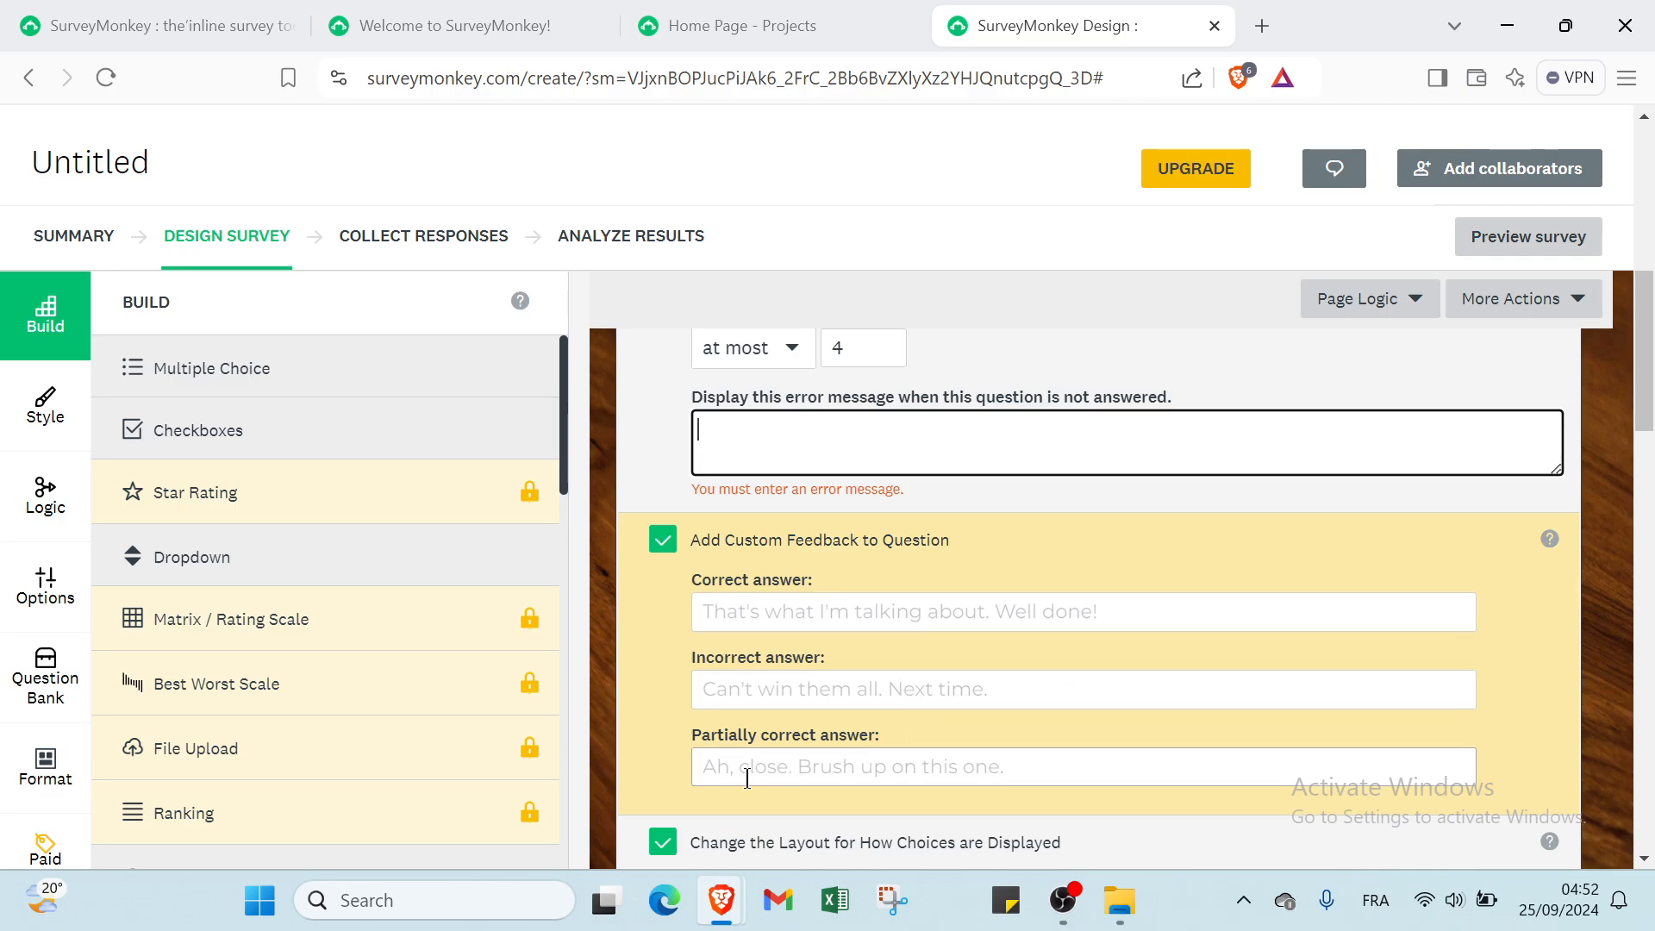
{"action": "scroll", "coordinate": [817, 751], "scroll_direction": "down", "scroll_amount": 2}
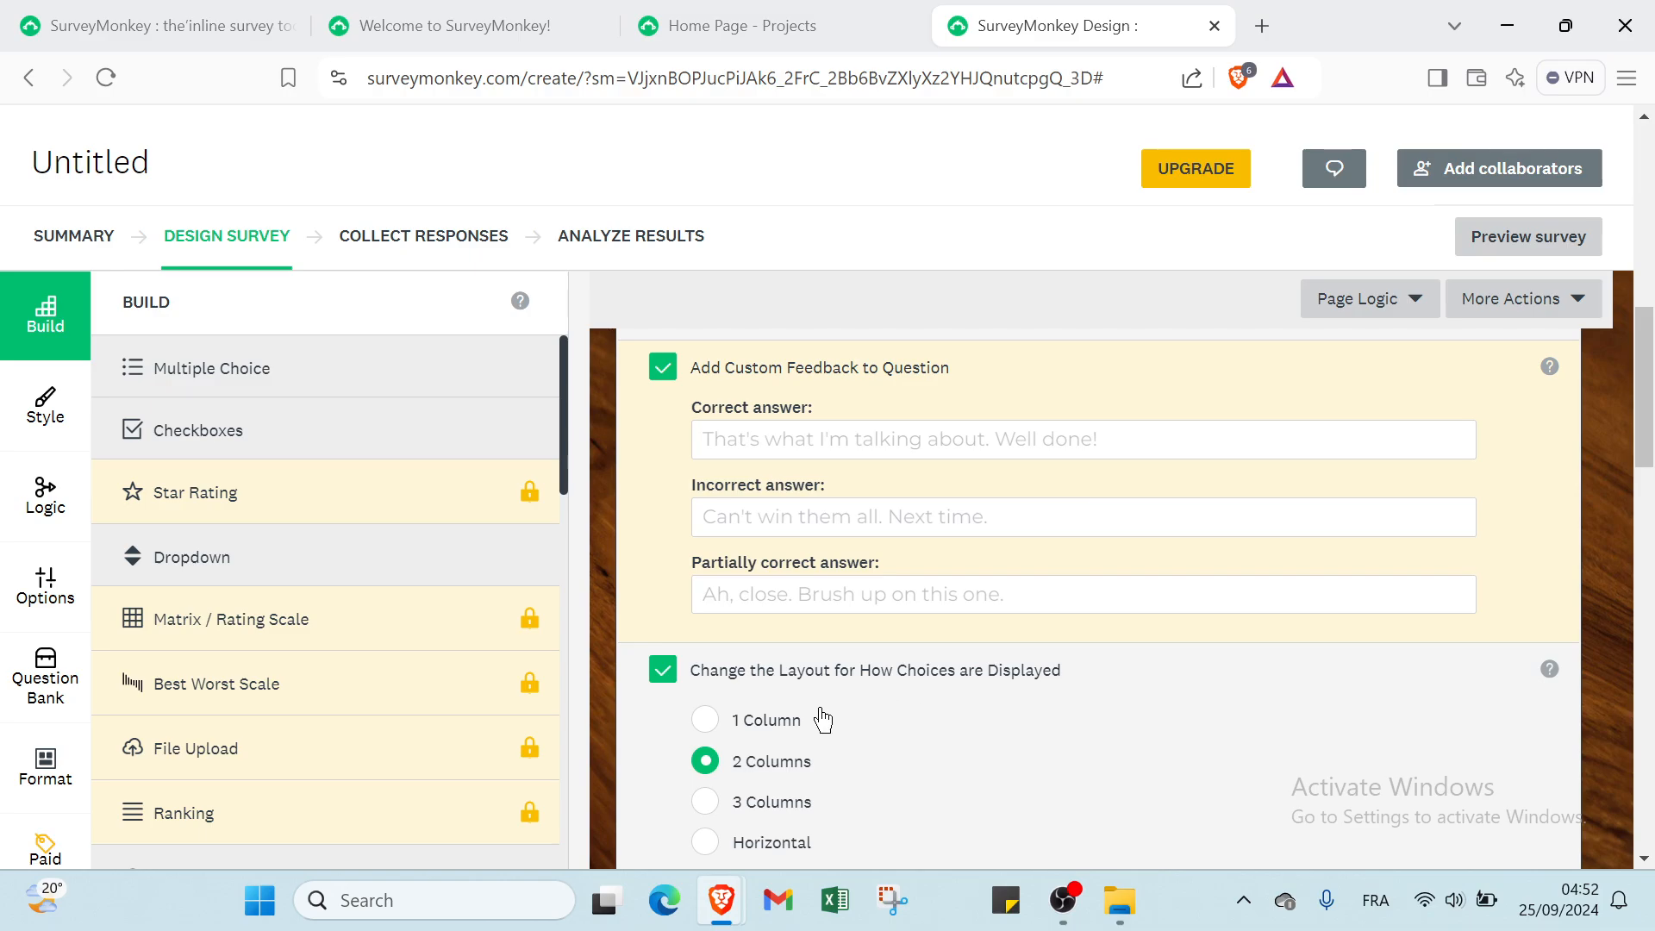
{"action": "scroll", "coordinate": [741, 726], "scroll_direction": "down", "scroll_amount": 1}
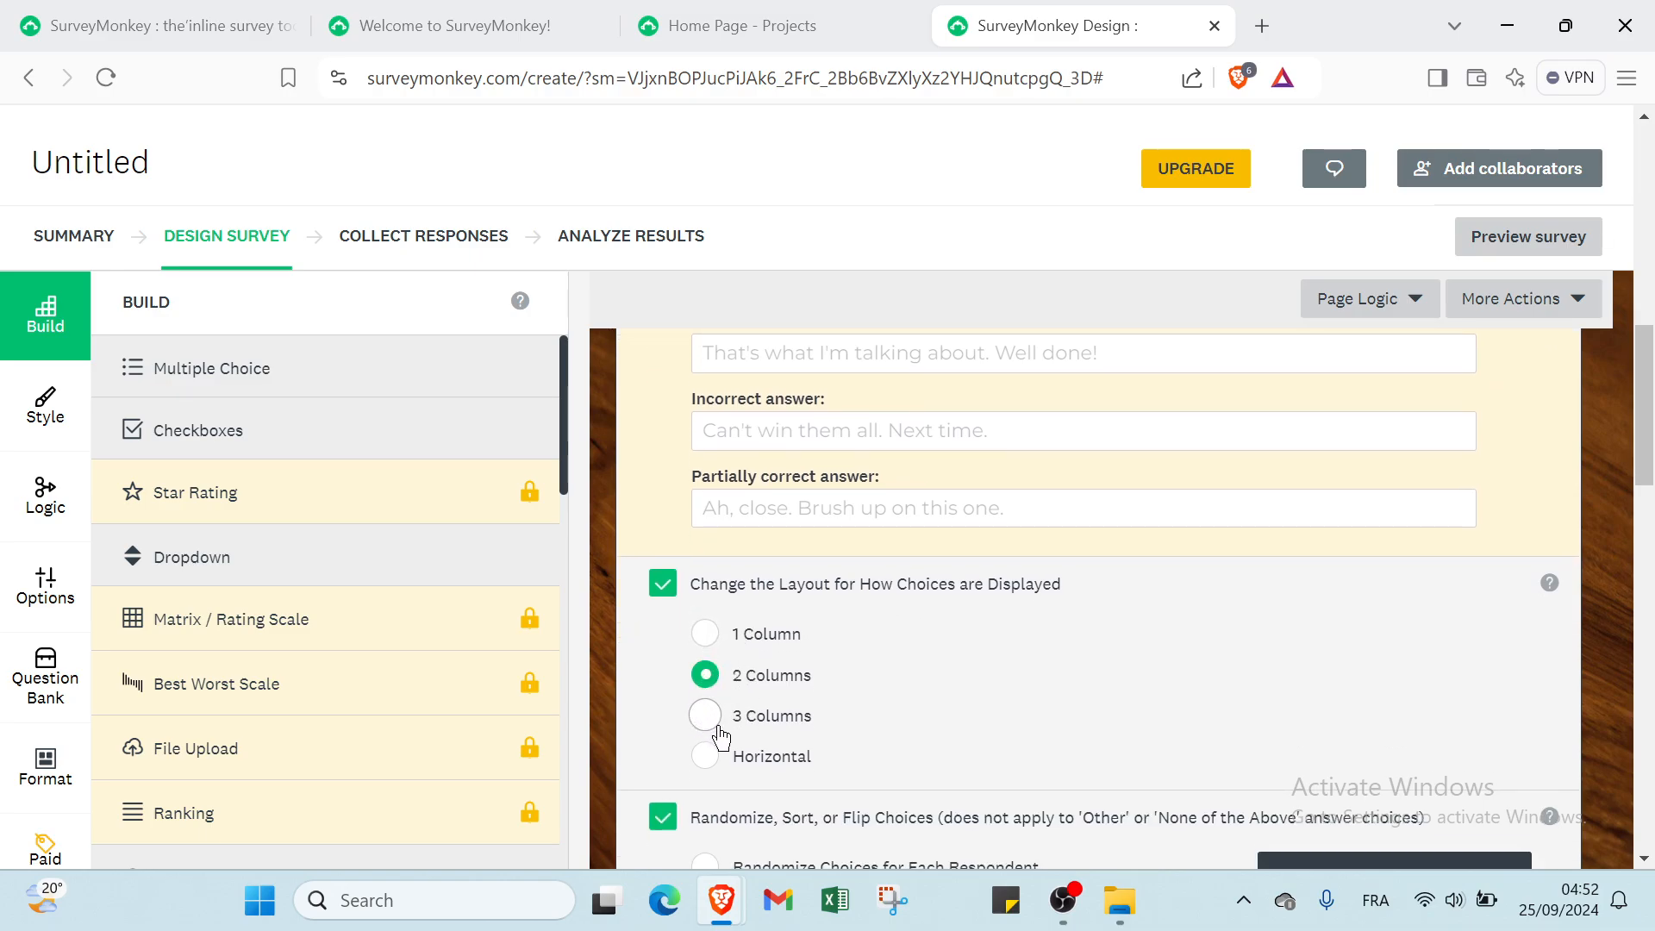
{"action": "scroll", "coordinate": [713, 733], "scroll_direction": "down", "scroll_amount": 2}
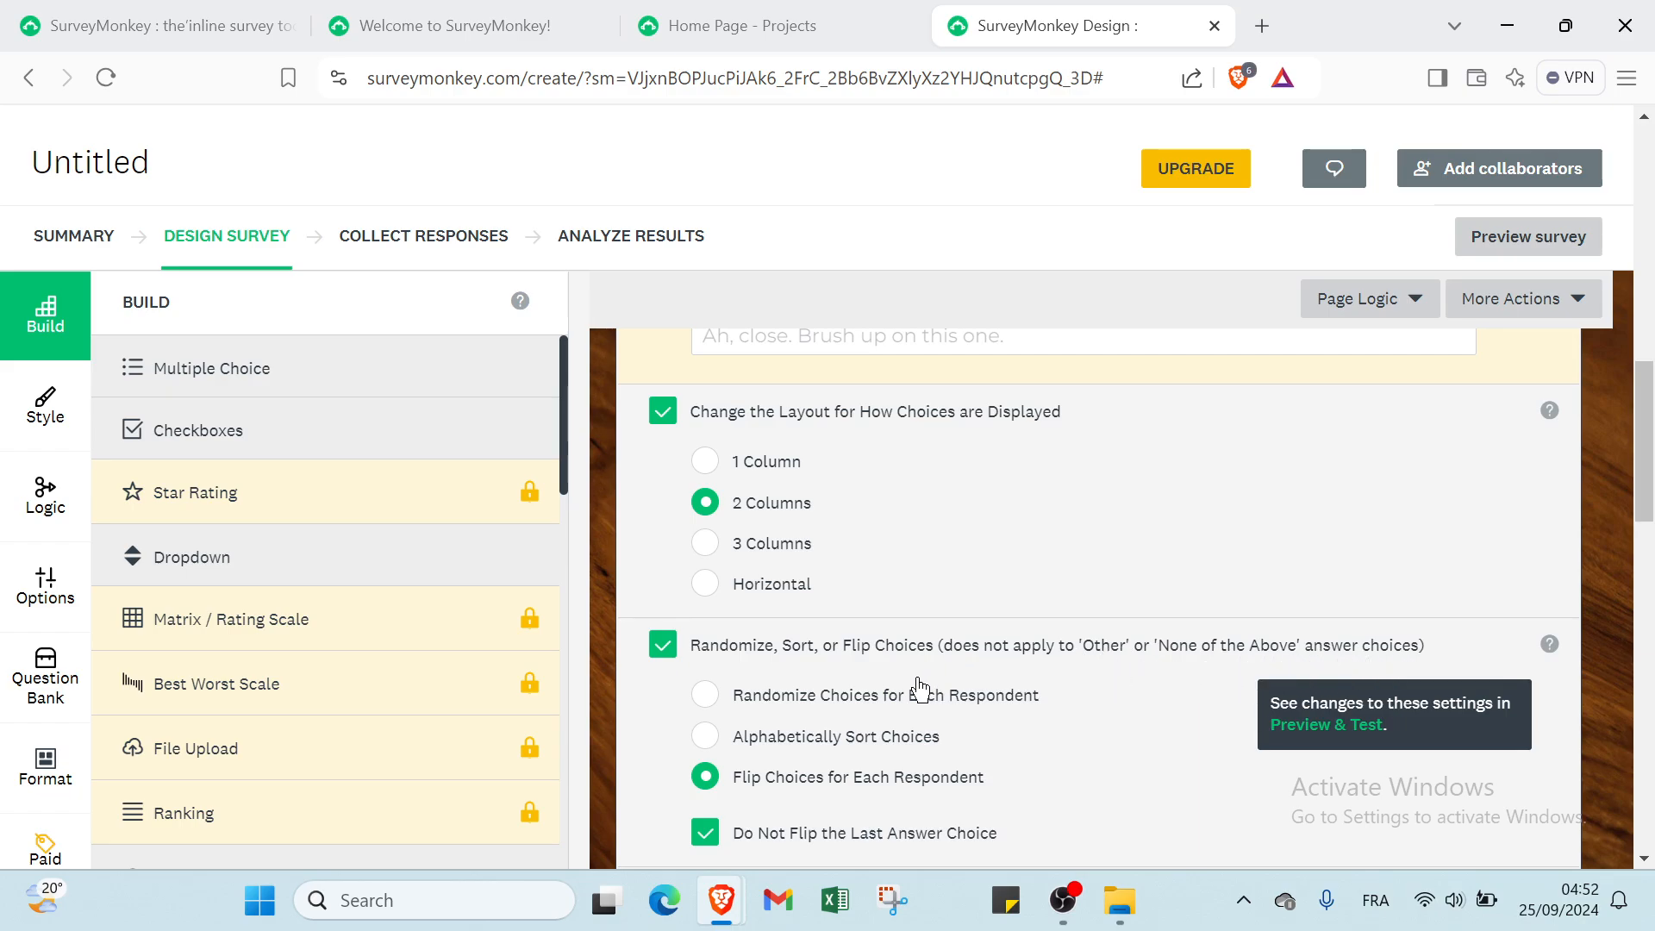
Try randomizing and alphabetically sorting Q1's answer choices, and return to flipping the choices for each respondent.
{"action": "left_click", "coordinate": [723, 699]}
{"action": "left_click", "coordinate": [703, 736]}
{"action": "left_click", "coordinate": [703, 778]}
Try the "Start Question on a New Row" placement for Q1 and return to "Place Next to Previous".
{"action": "scroll", "coordinate": [704, 755], "scroll_direction": "down", "scroll_amount": 3}
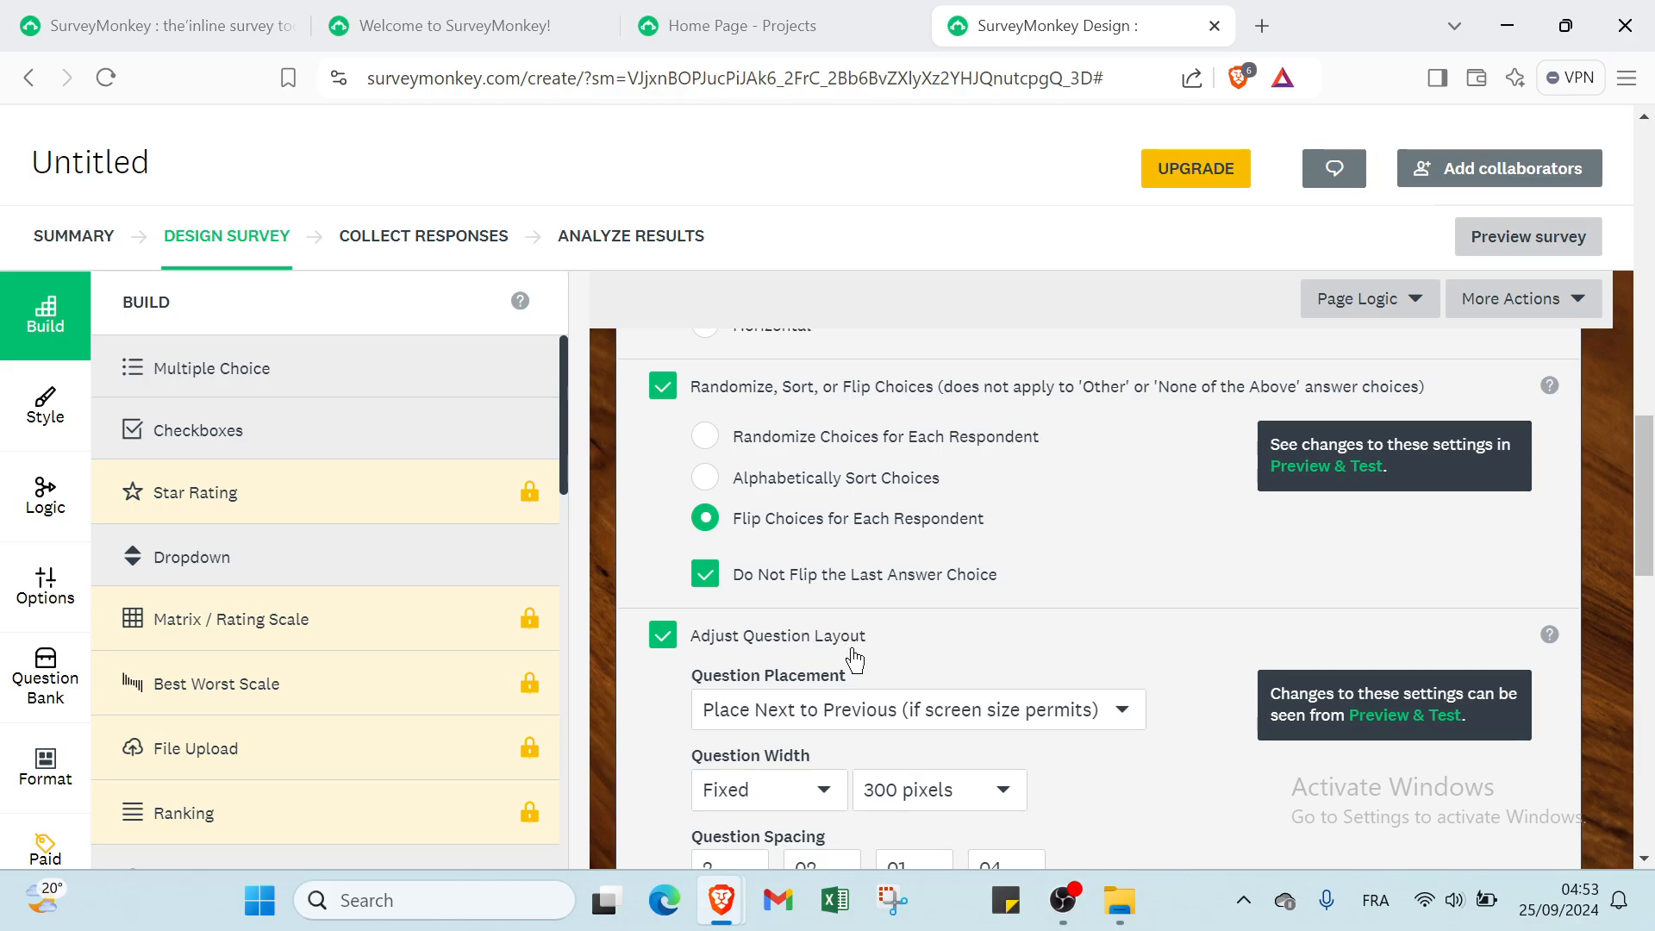
{"action": "scroll", "coordinate": [774, 671], "scroll_direction": "down", "scroll_amount": 1}
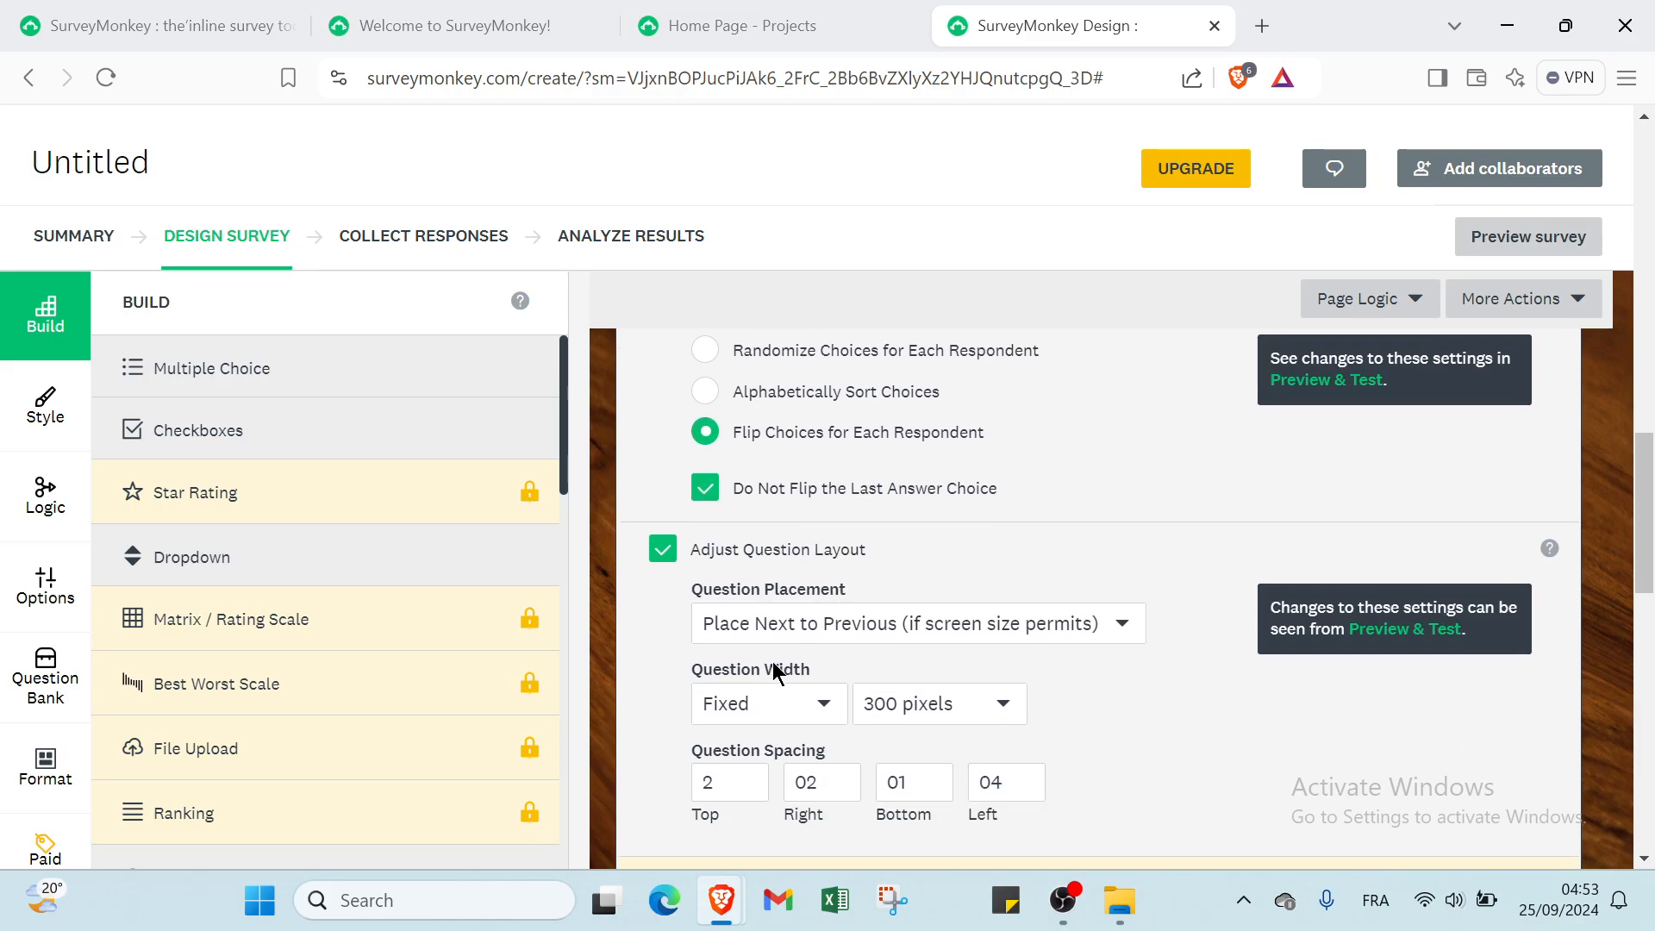
{"action": "left_click", "coordinate": [805, 623]}
{"action": "left_click", "coordinate": [907, 660]}
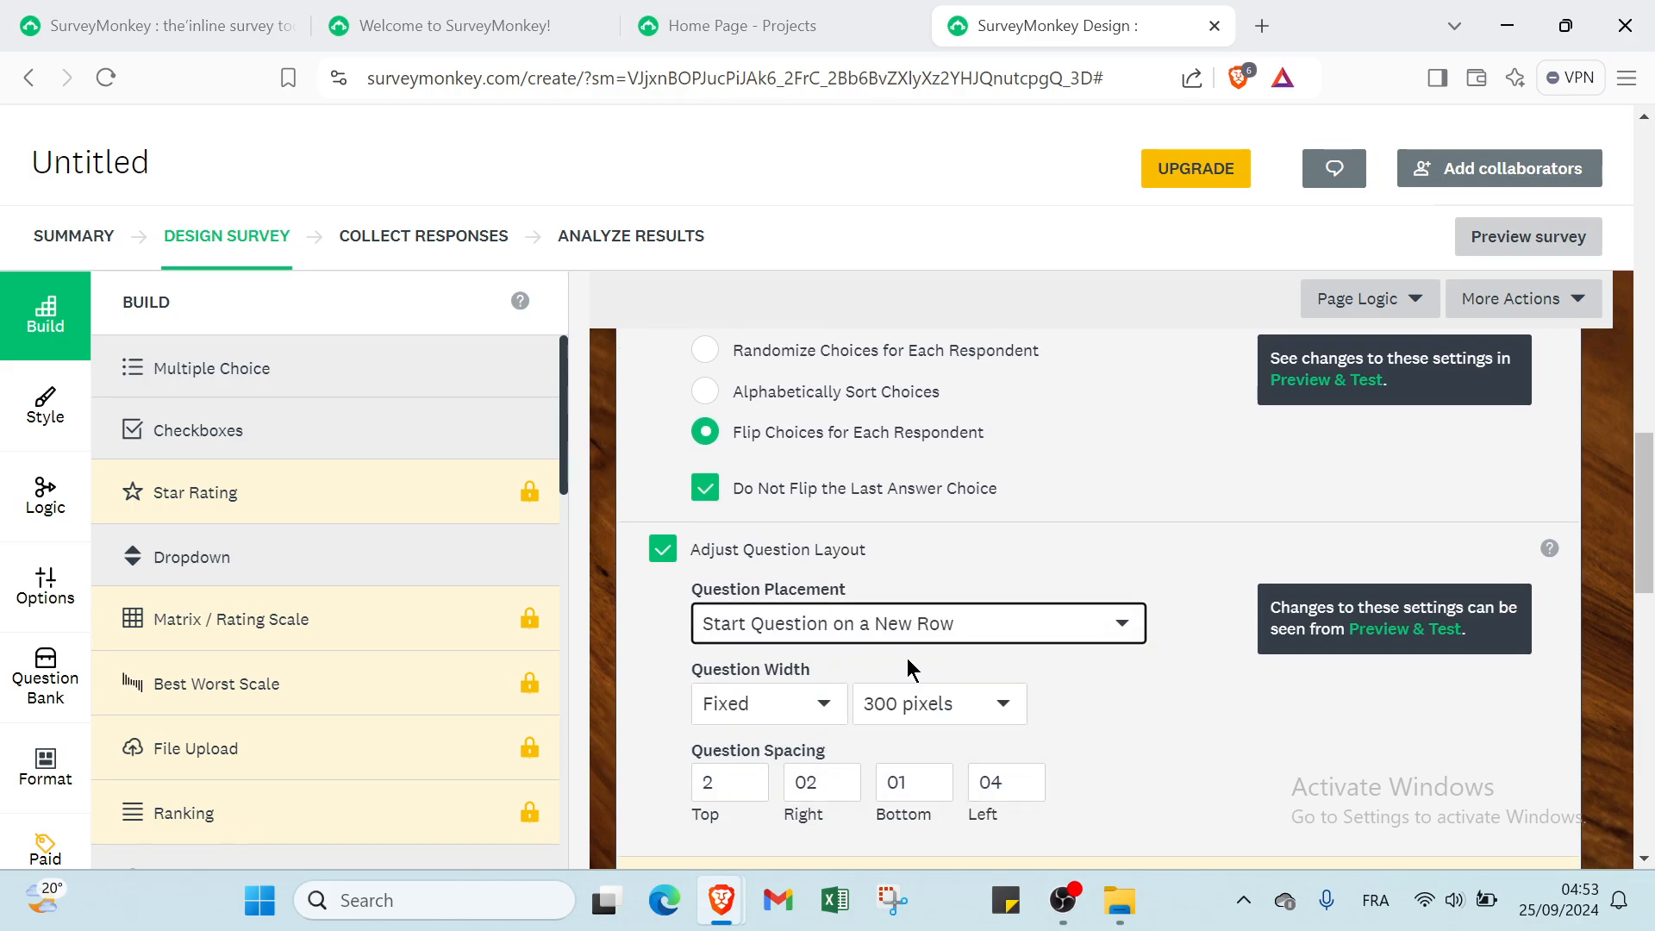
{"action": "left_click", "coordinate": [902, 628]}
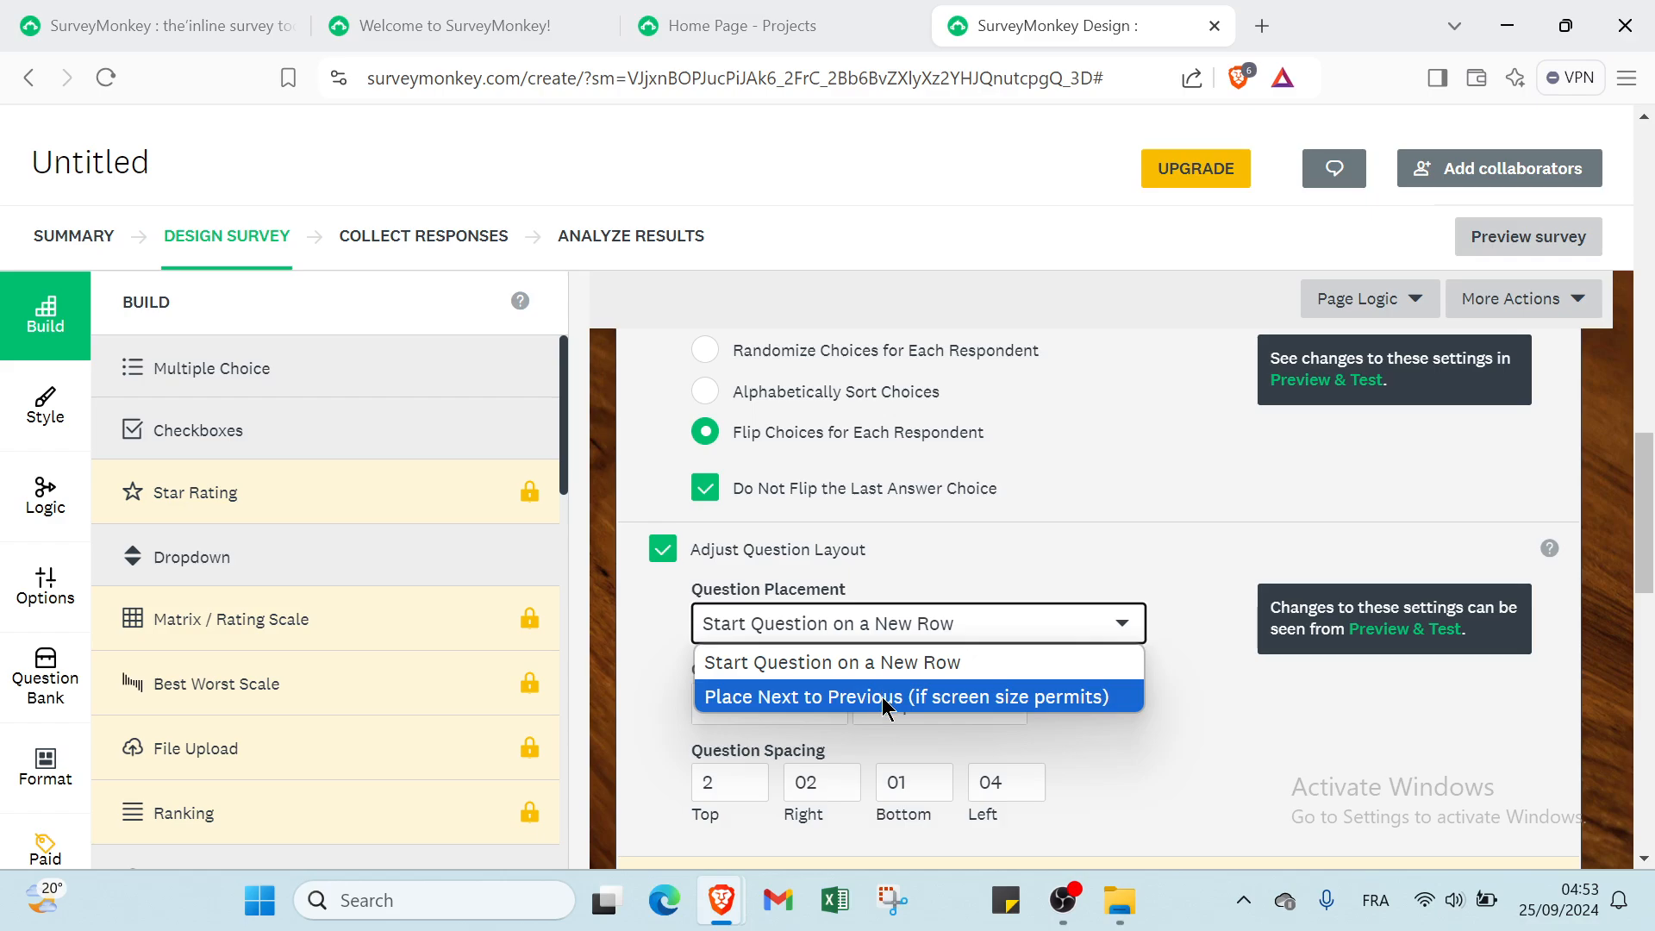
{"action": "left_click", "coordinate": [887, 693]}
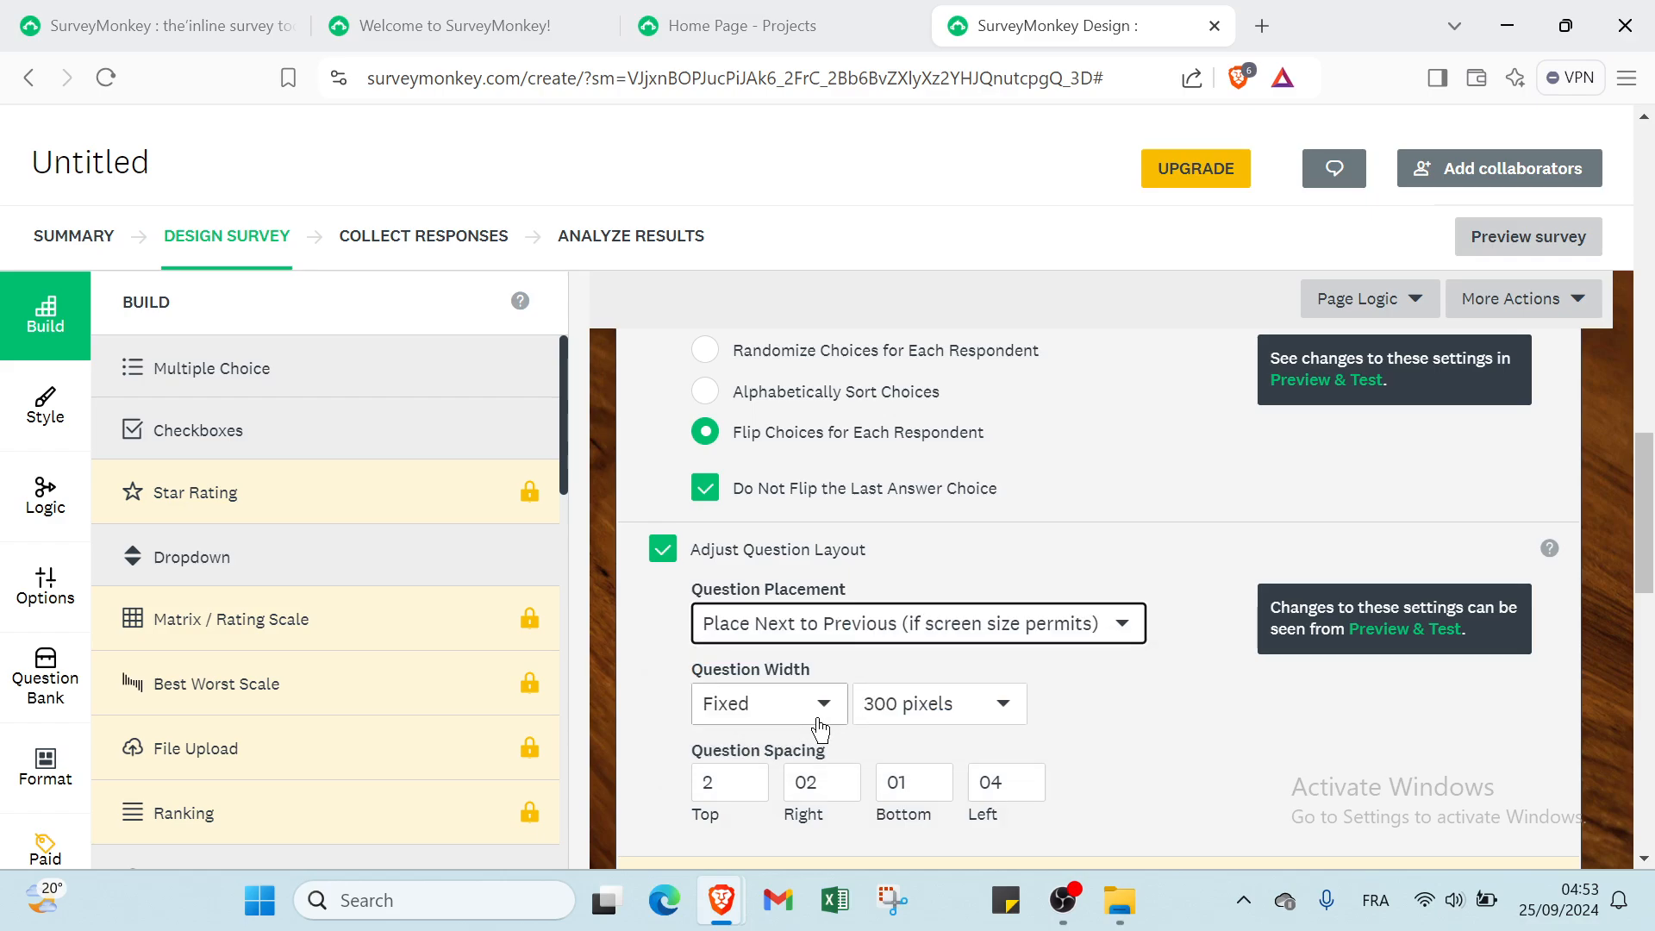
Change Q1's question width to Percent at 80% of Page.
{"action": "left_click", "coordinate": [776, 701]}
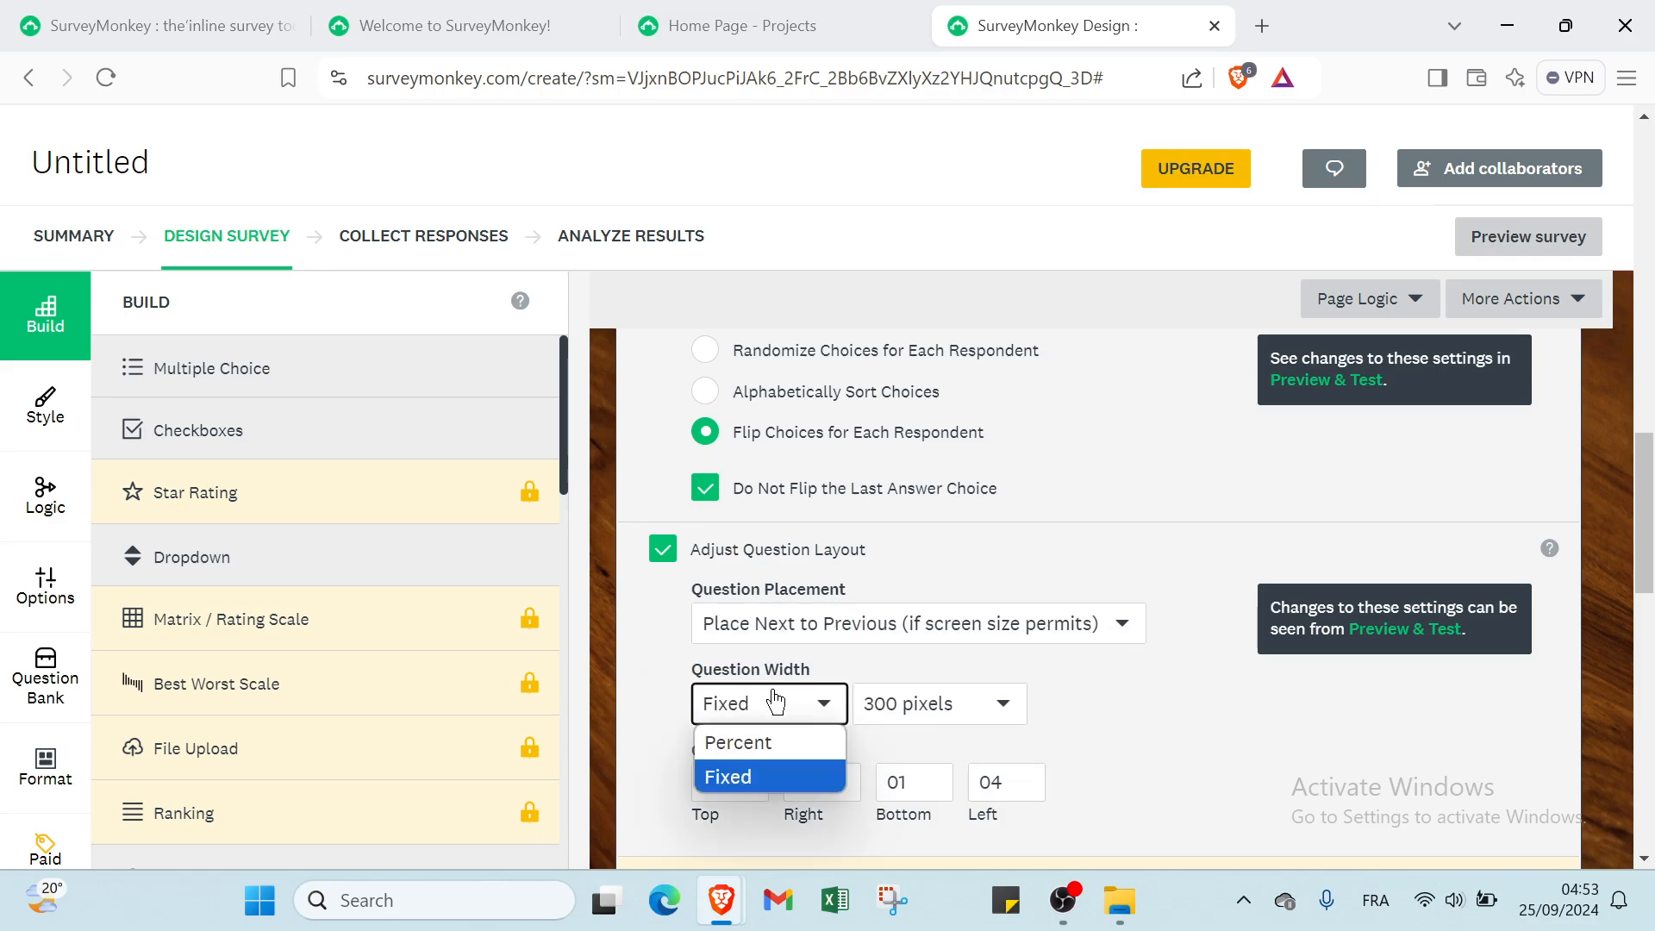
{"action": "left_click", "coordinate": [765, 742]}
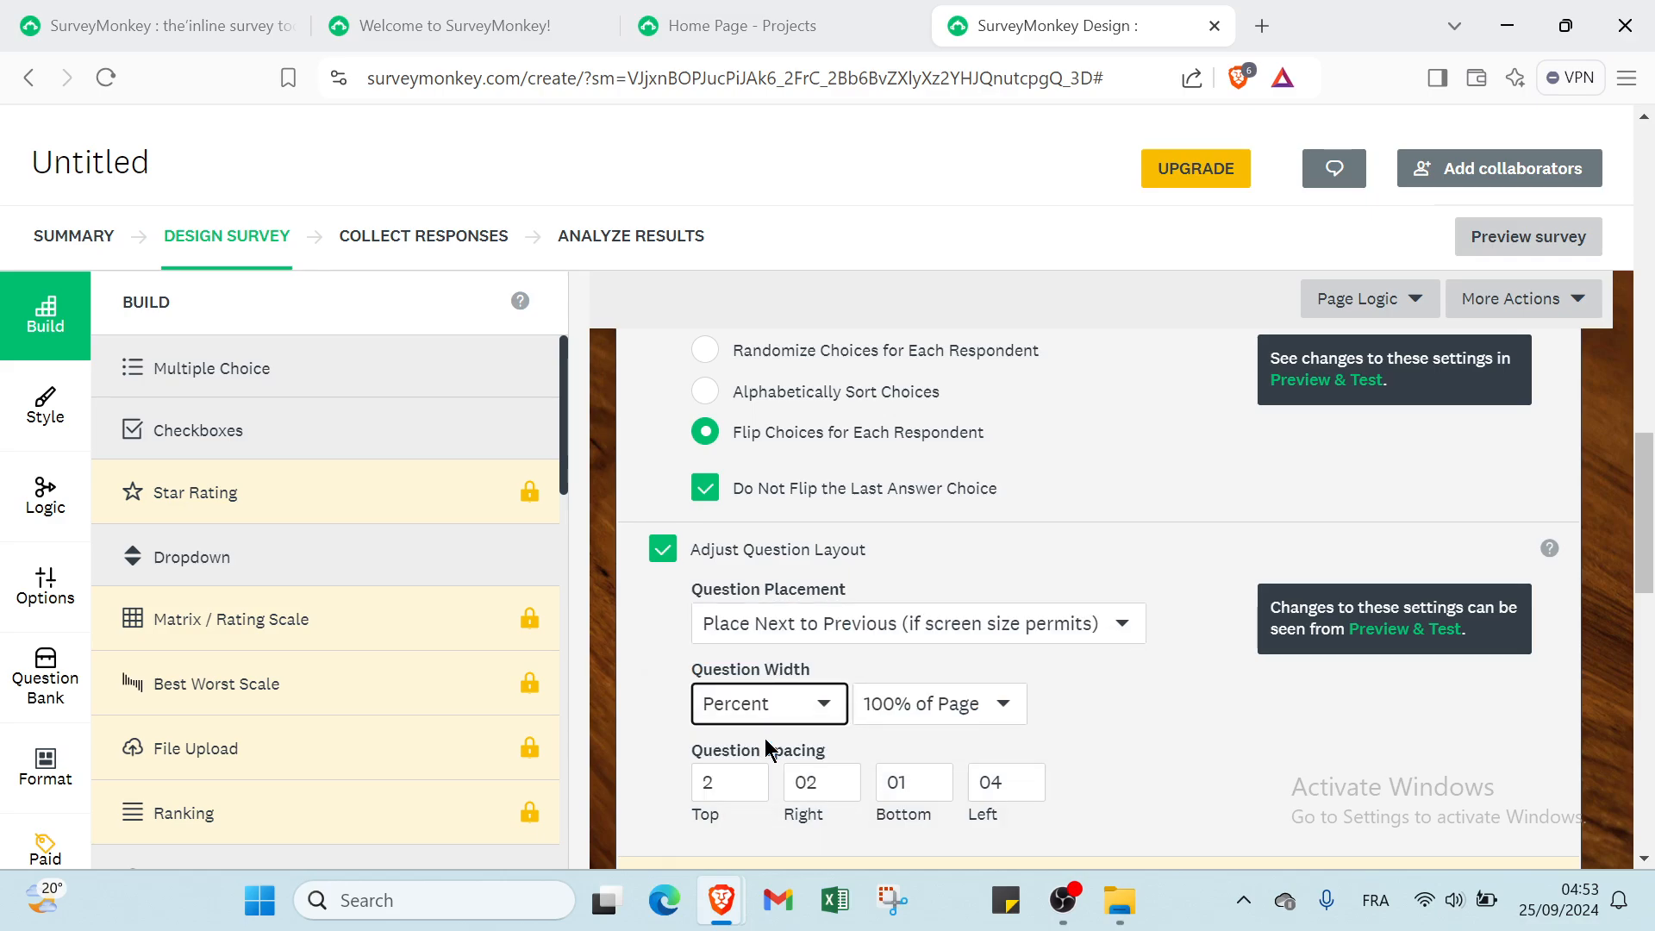
{"action": "left_click", "coordinate": [920, 714]}
{"action": "left_click", "coordinate": [919, 600]}
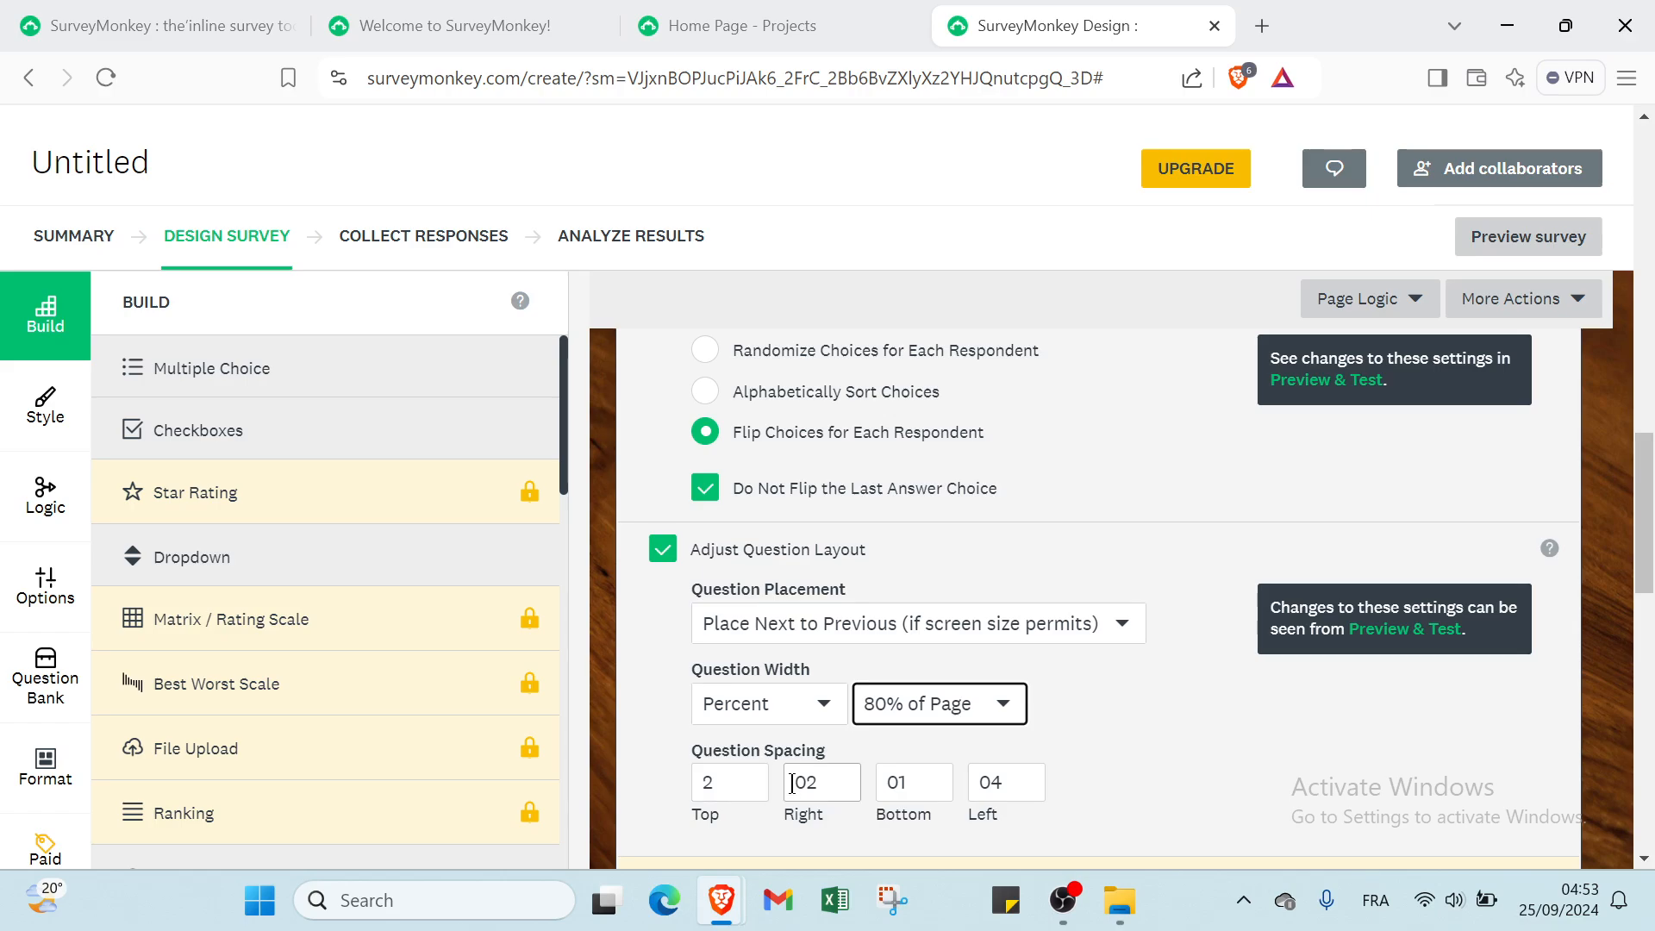
Set Q1's Right, Bottom and Left question spacing to 2 each.
{"action": "left_click", "coordinate": [903, 780]}
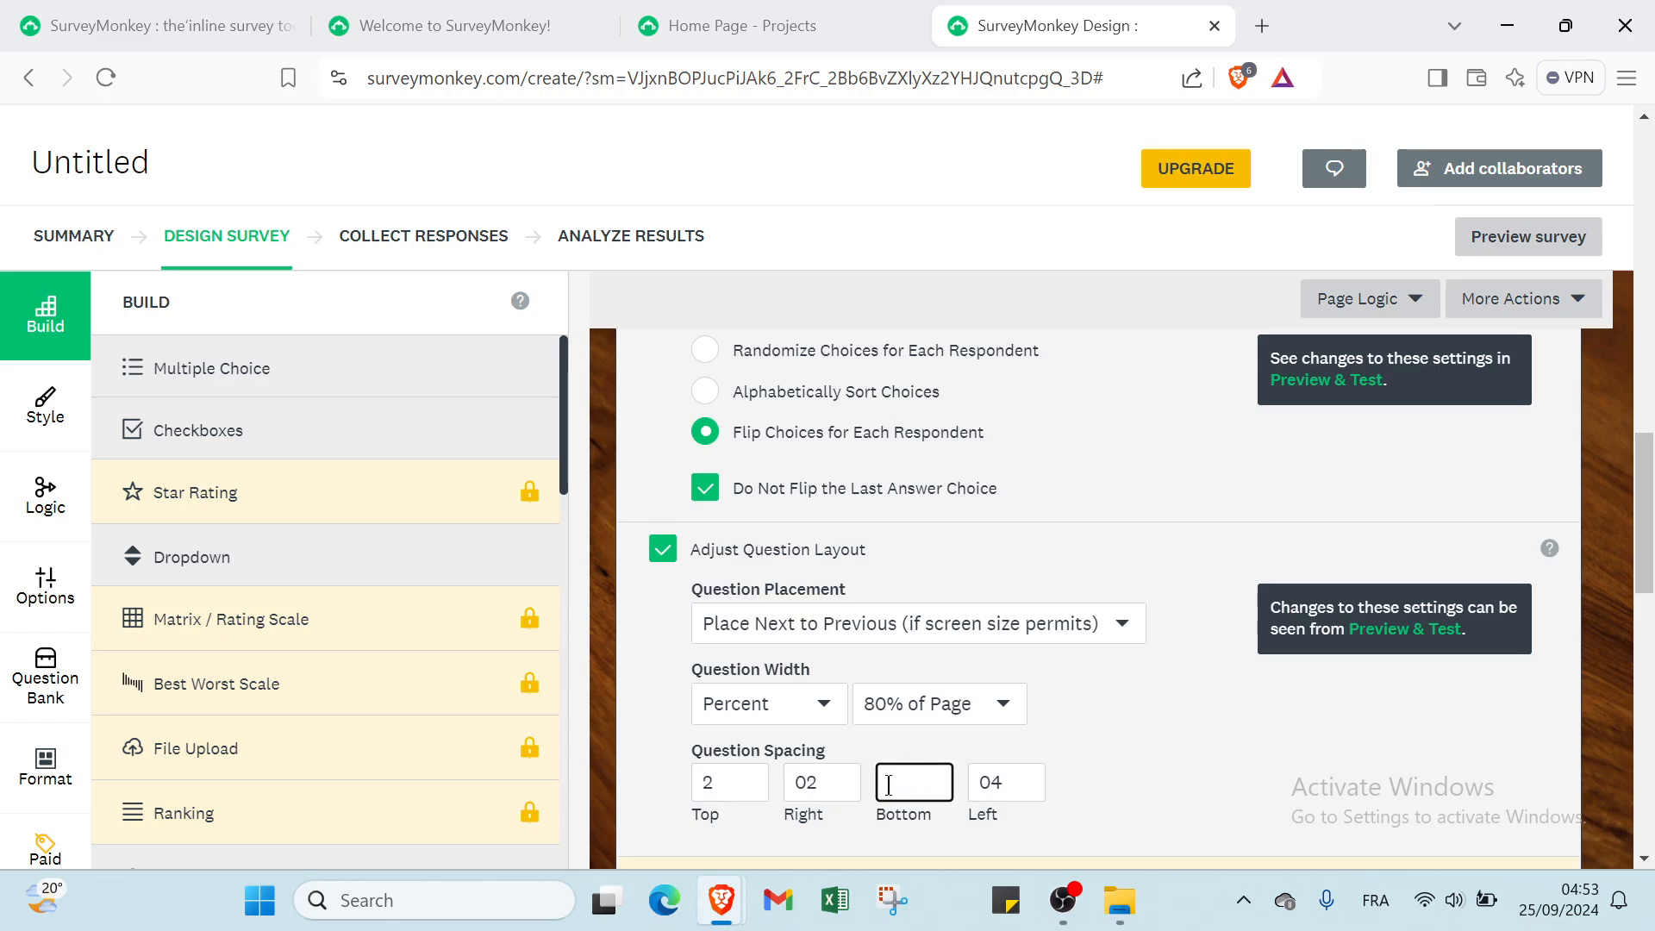
{"action": "left_click", "coordinate": [809, 782]}
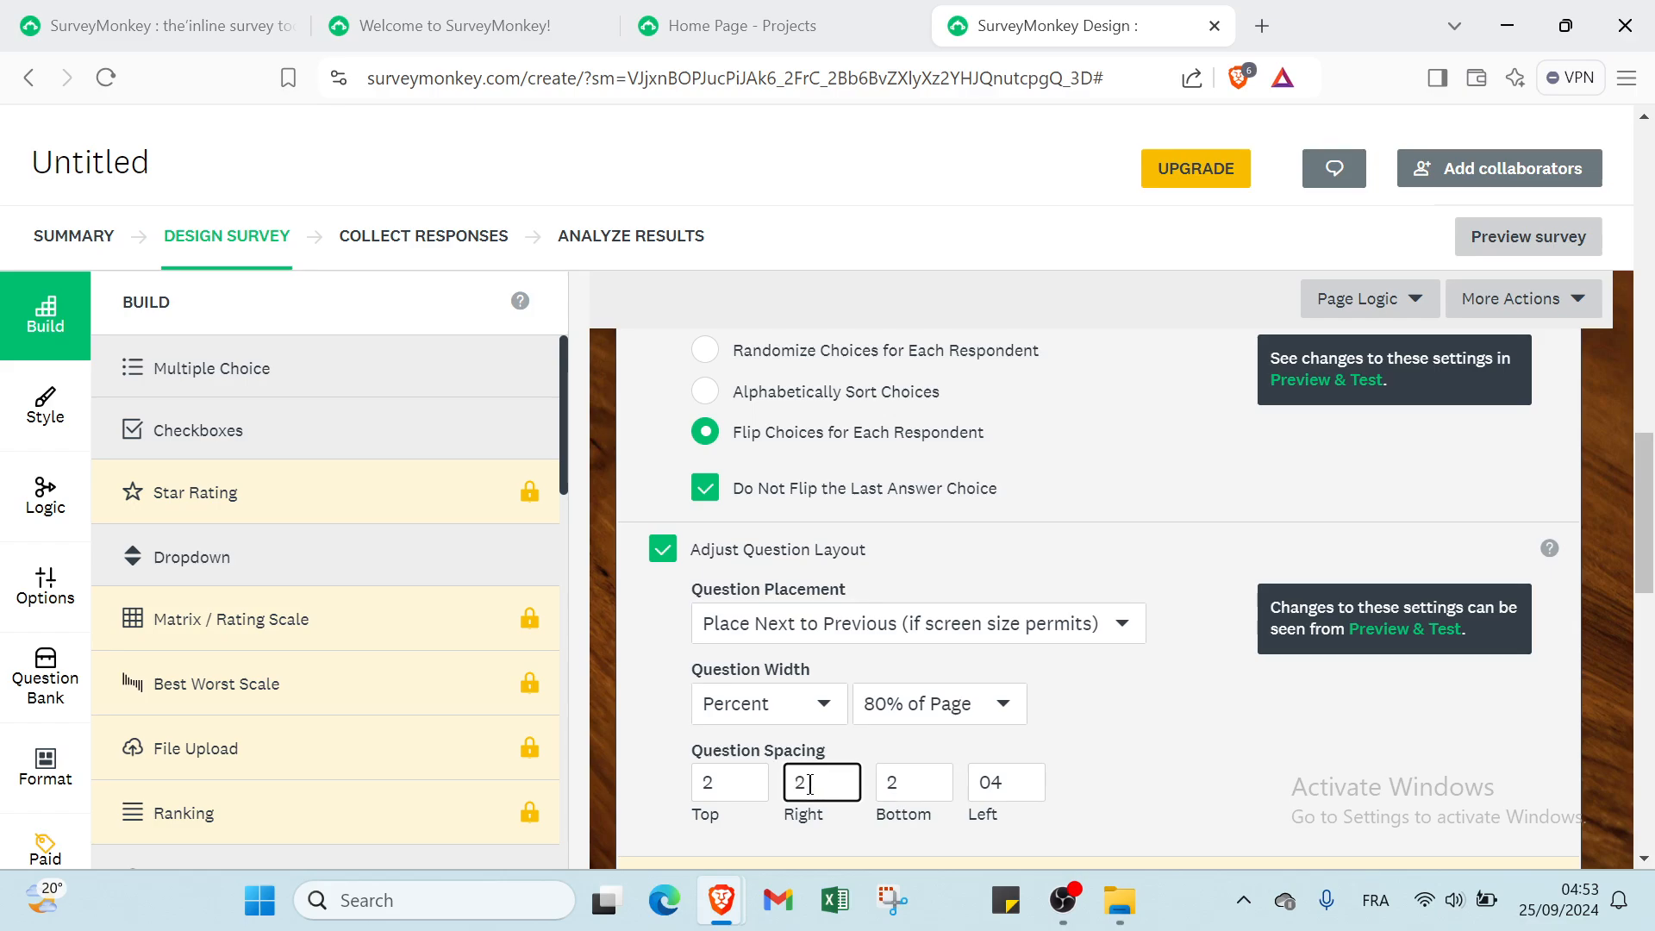
{"action": "left_click", "coordinate": [997, 772]}
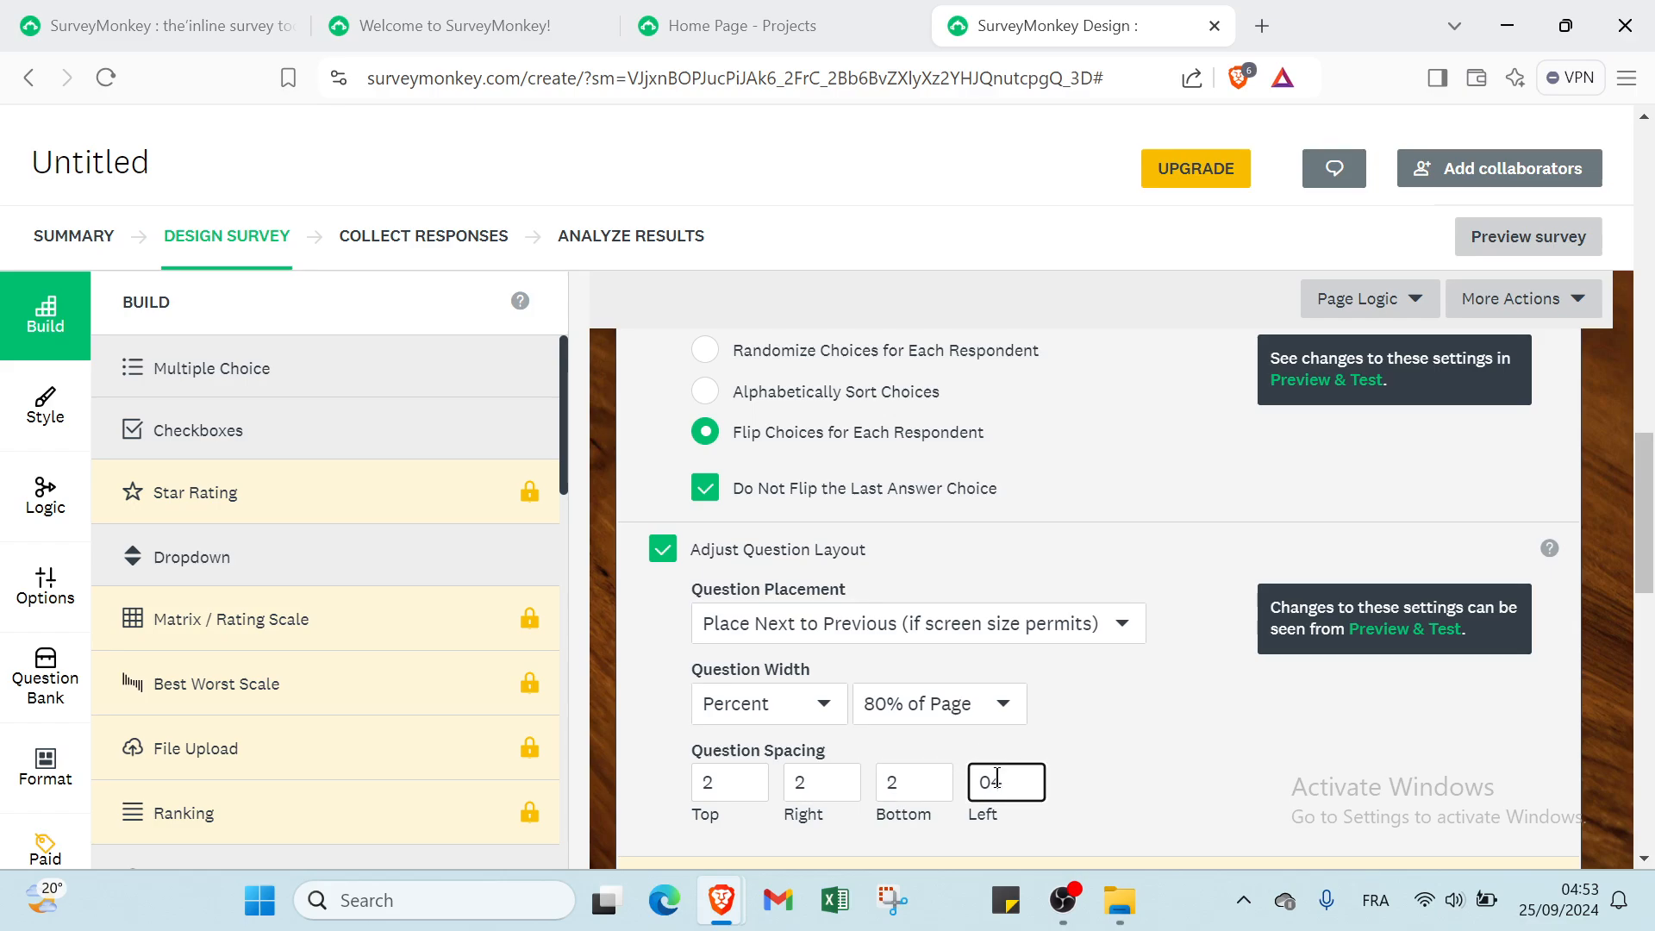
{"action": "type", "text": "2"}
{"action": "left_click", "coordinate": [1109, 788]}
Switch from Q1's option settings to editing its question text variations A to D.
{"action": "scroll", "coordinate": [1116, 737], "scroll_direction": "down", "scroll_amount": 4}
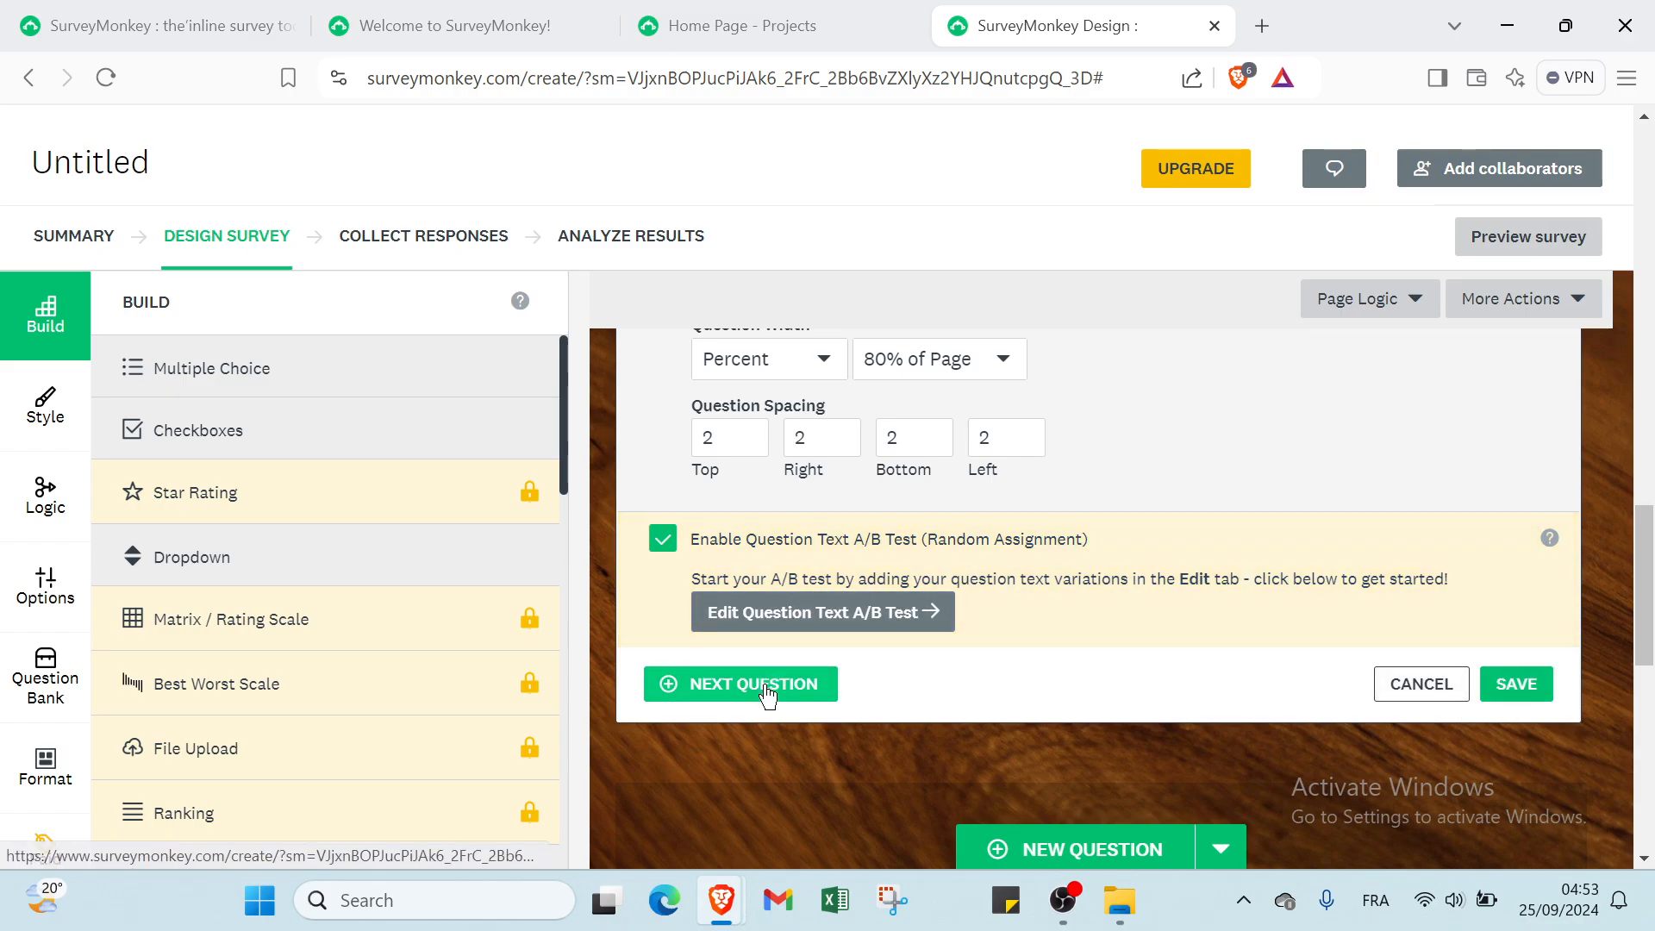
{"action": "scroll", "coordinate": [758, 664], "scroll_direction": "up", "scroll_amount": 10}
{"action": "scroll", "coordinate": [733, 603], "scroll_direction": "up", "scroll_amount": 5}
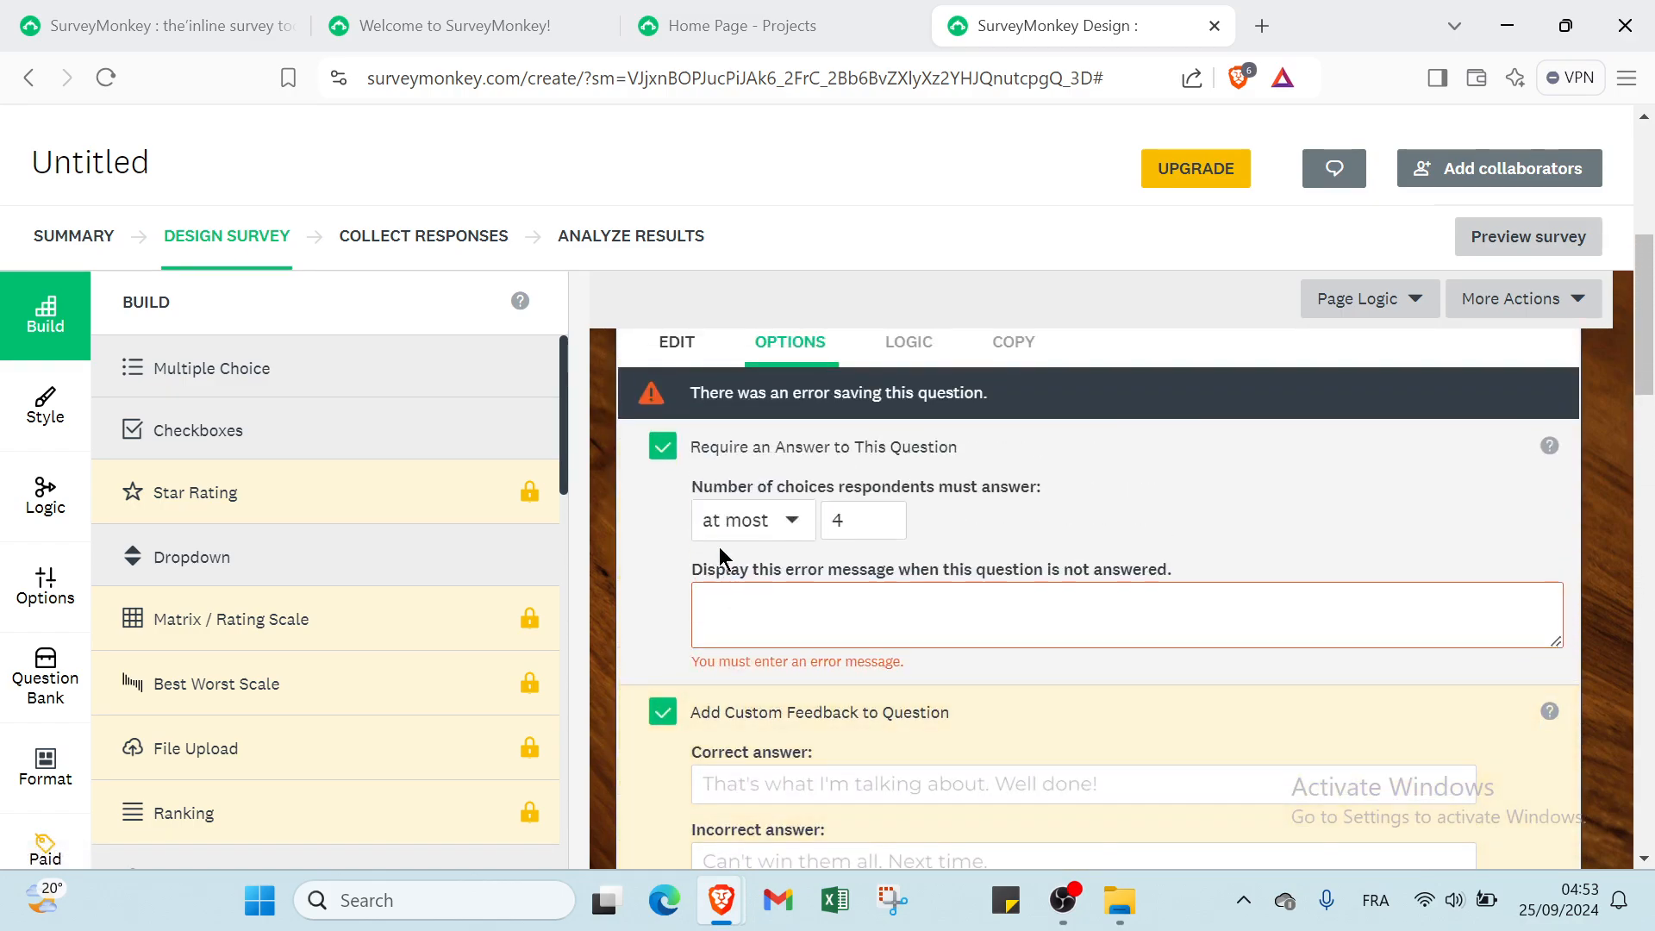
{"action": "left_click", "coordinate": [690, 601]}
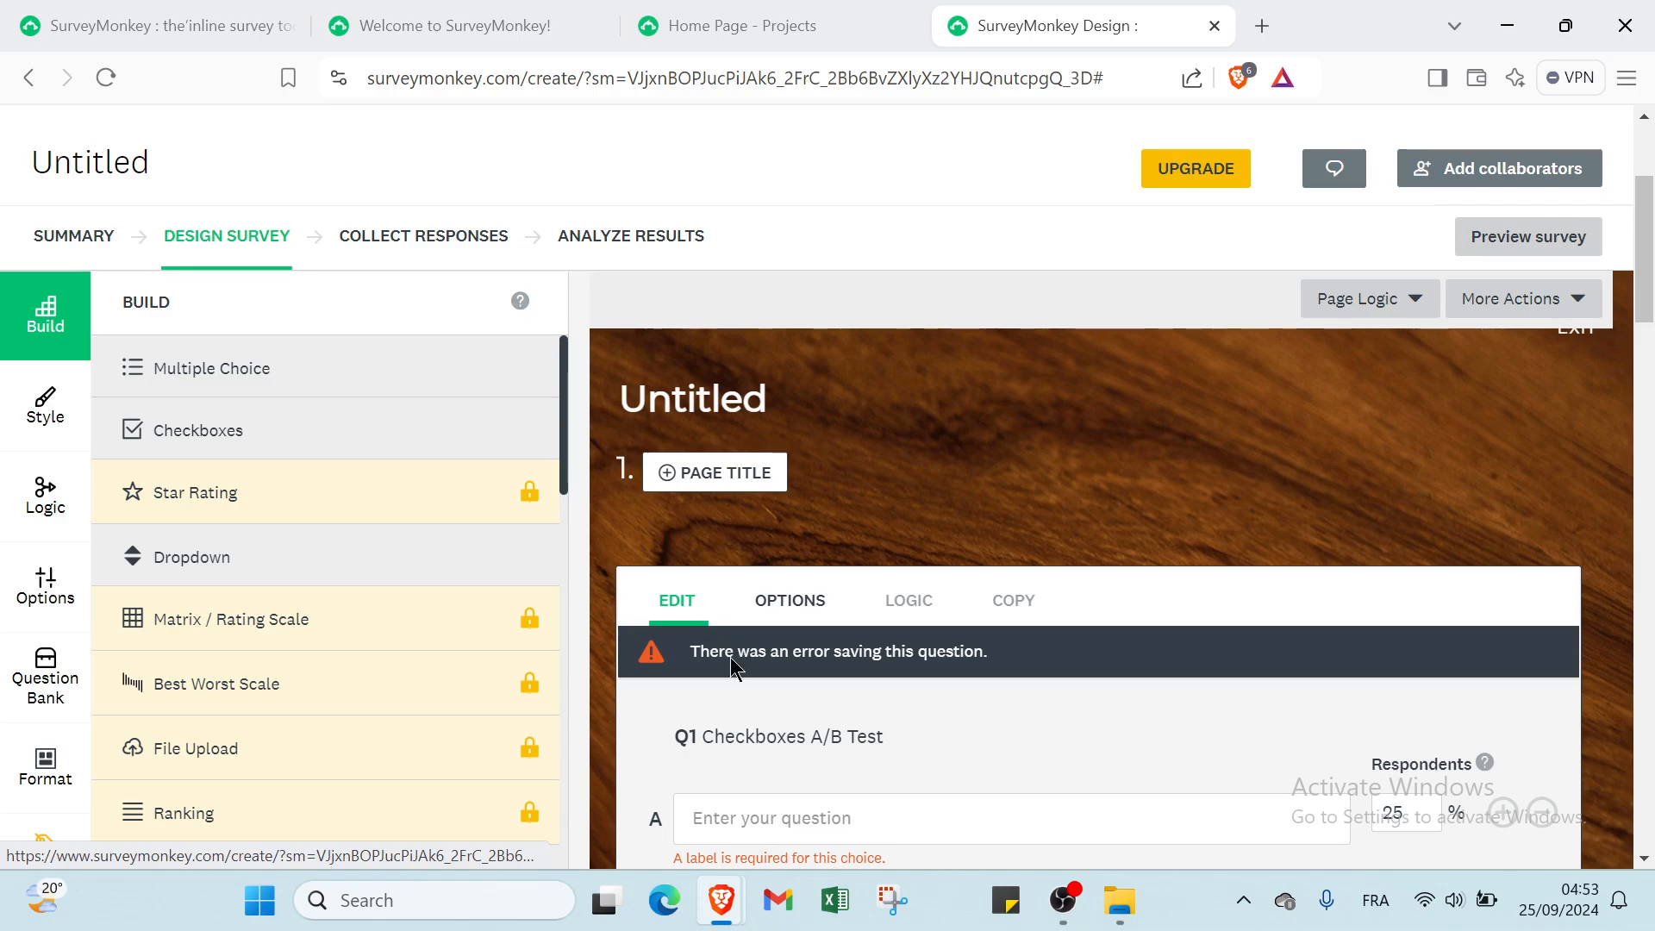
{"action": "scroll", "coordinate": [731, 657], "scroll_direction": "down", "scroll_amount": 2}
{"action": "scroll", "coordinate": [732, 657], "scroll_direction": "down", "scroll_amount": 2}
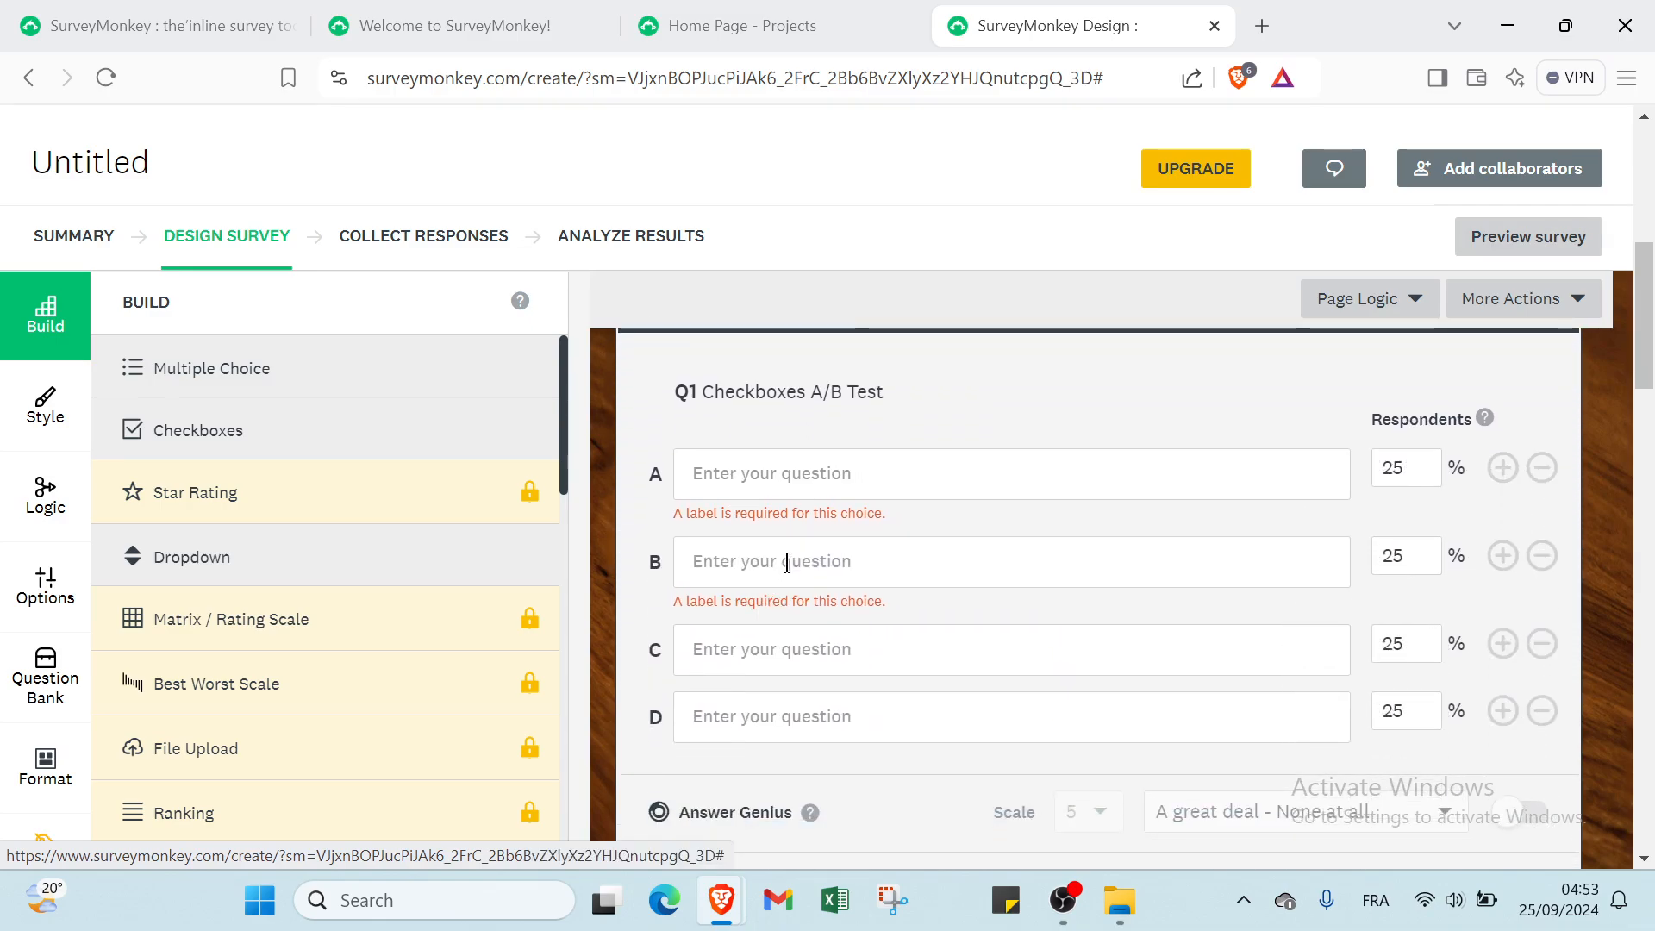
{"action": "scroll", "coordinate": [884, 582], "scroll_direction": "down", "scroll_amount": 1}
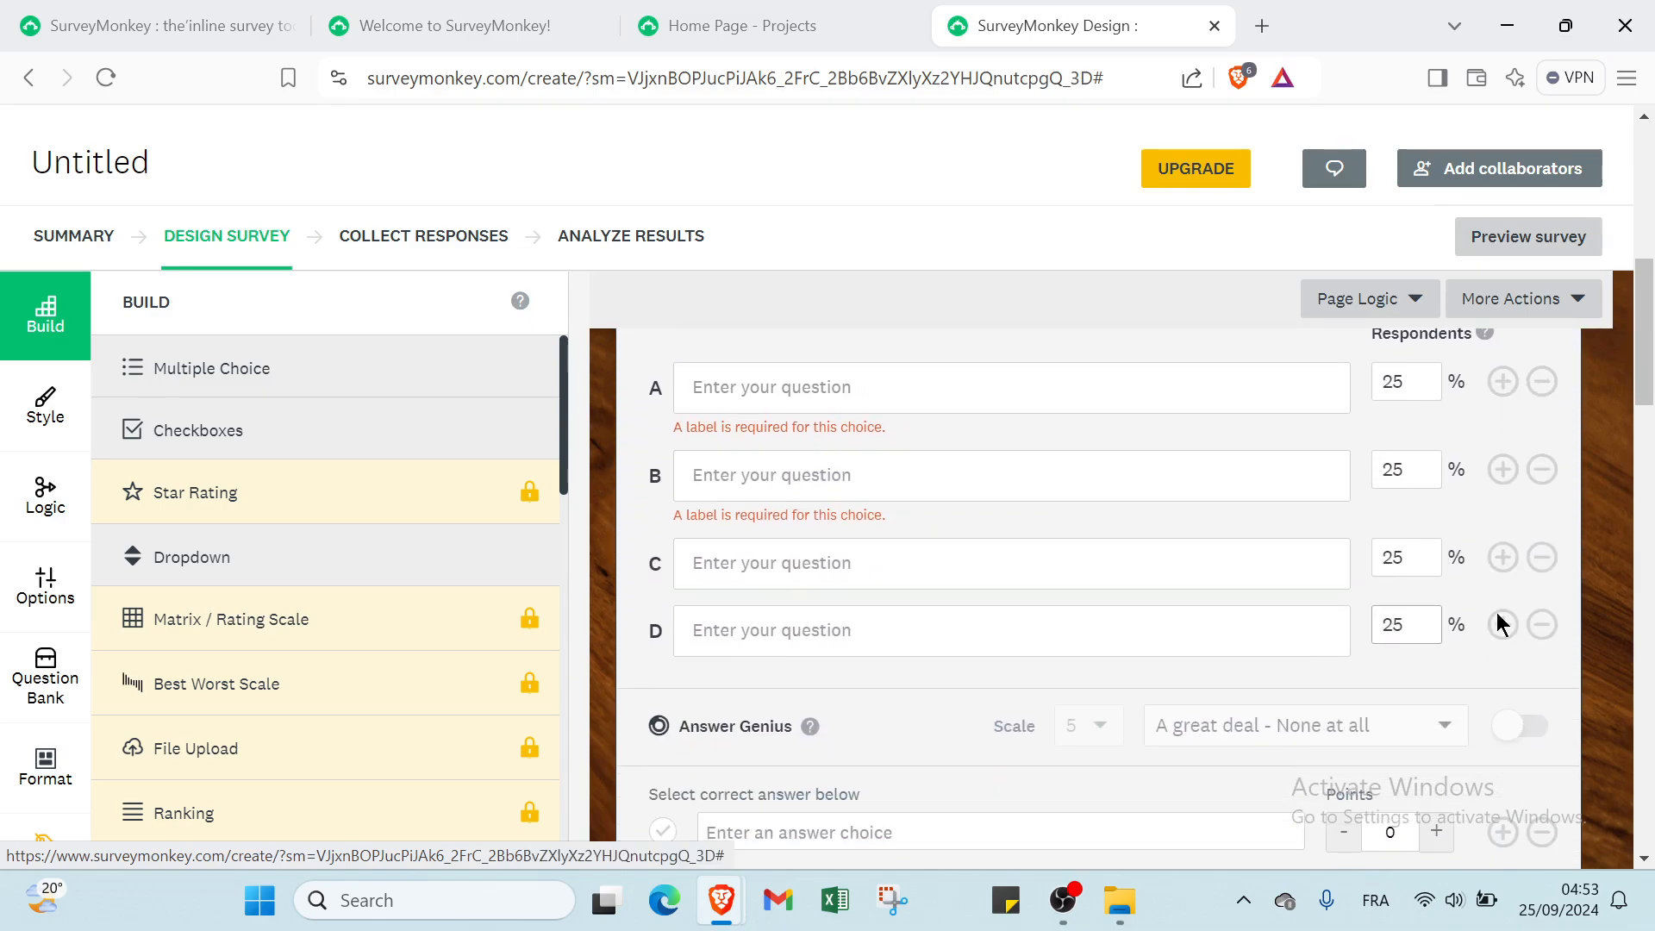
Add six more question text variations to the Q1 A/B test, extending it to variation J.
{"action": "left_click", "coordinate": [1498, 565]}
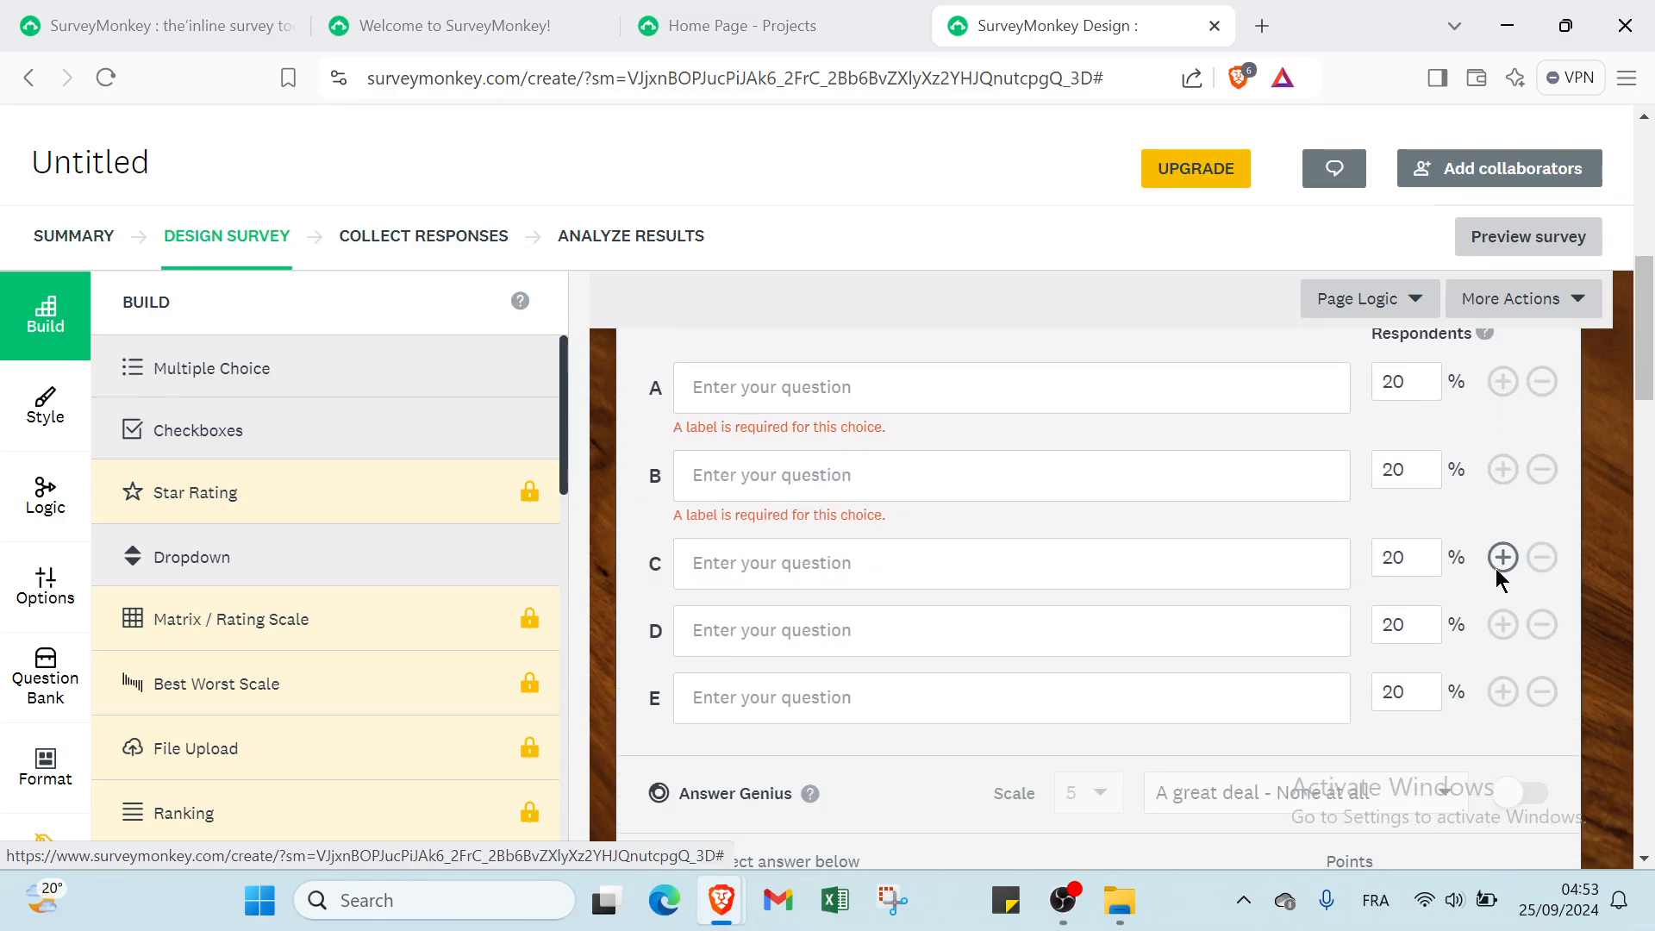
{"action": "left_click", "coordinate": [1502, 624]}
{"action": "left_click", "coordinate": [1503, 624]}
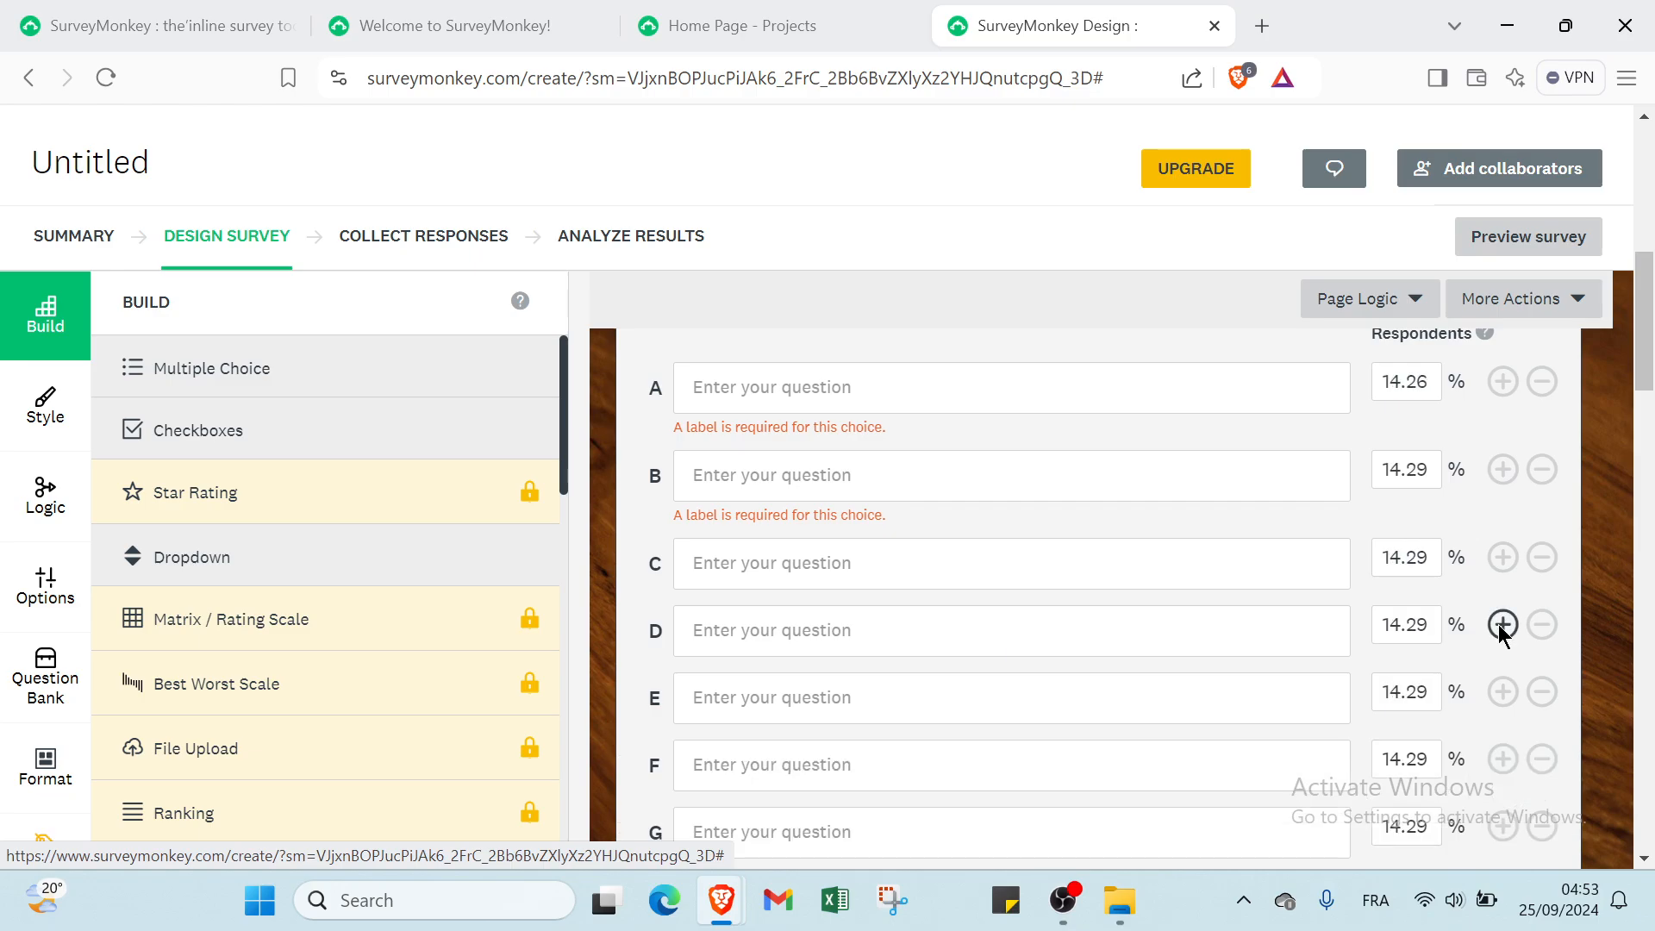
{"action": "left_click", "coordinate": [1498, 624]}
{"action": "left_click", "coordinate": [1498, 625]}
{"action": "left_click", "coordinate": [1497, 624]}
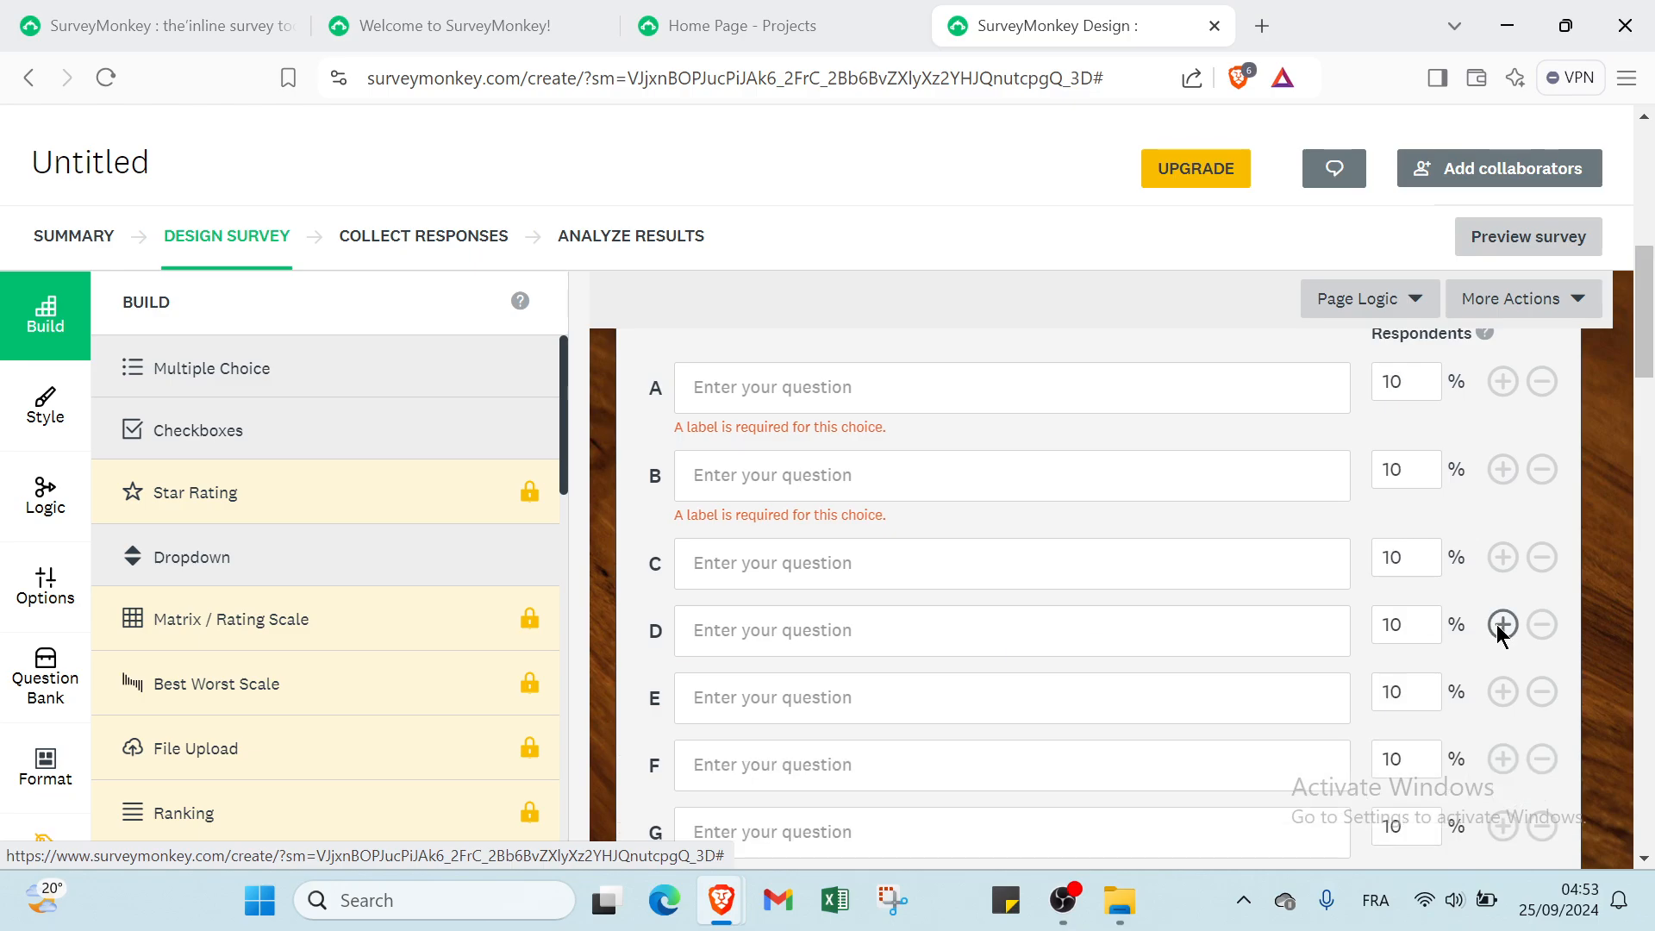
Give Q1's first answer choice 12 points.
{"action": "scroll", "coordinate": [991, 461], "scroll_direction": "down", "scroll_amount": 5}
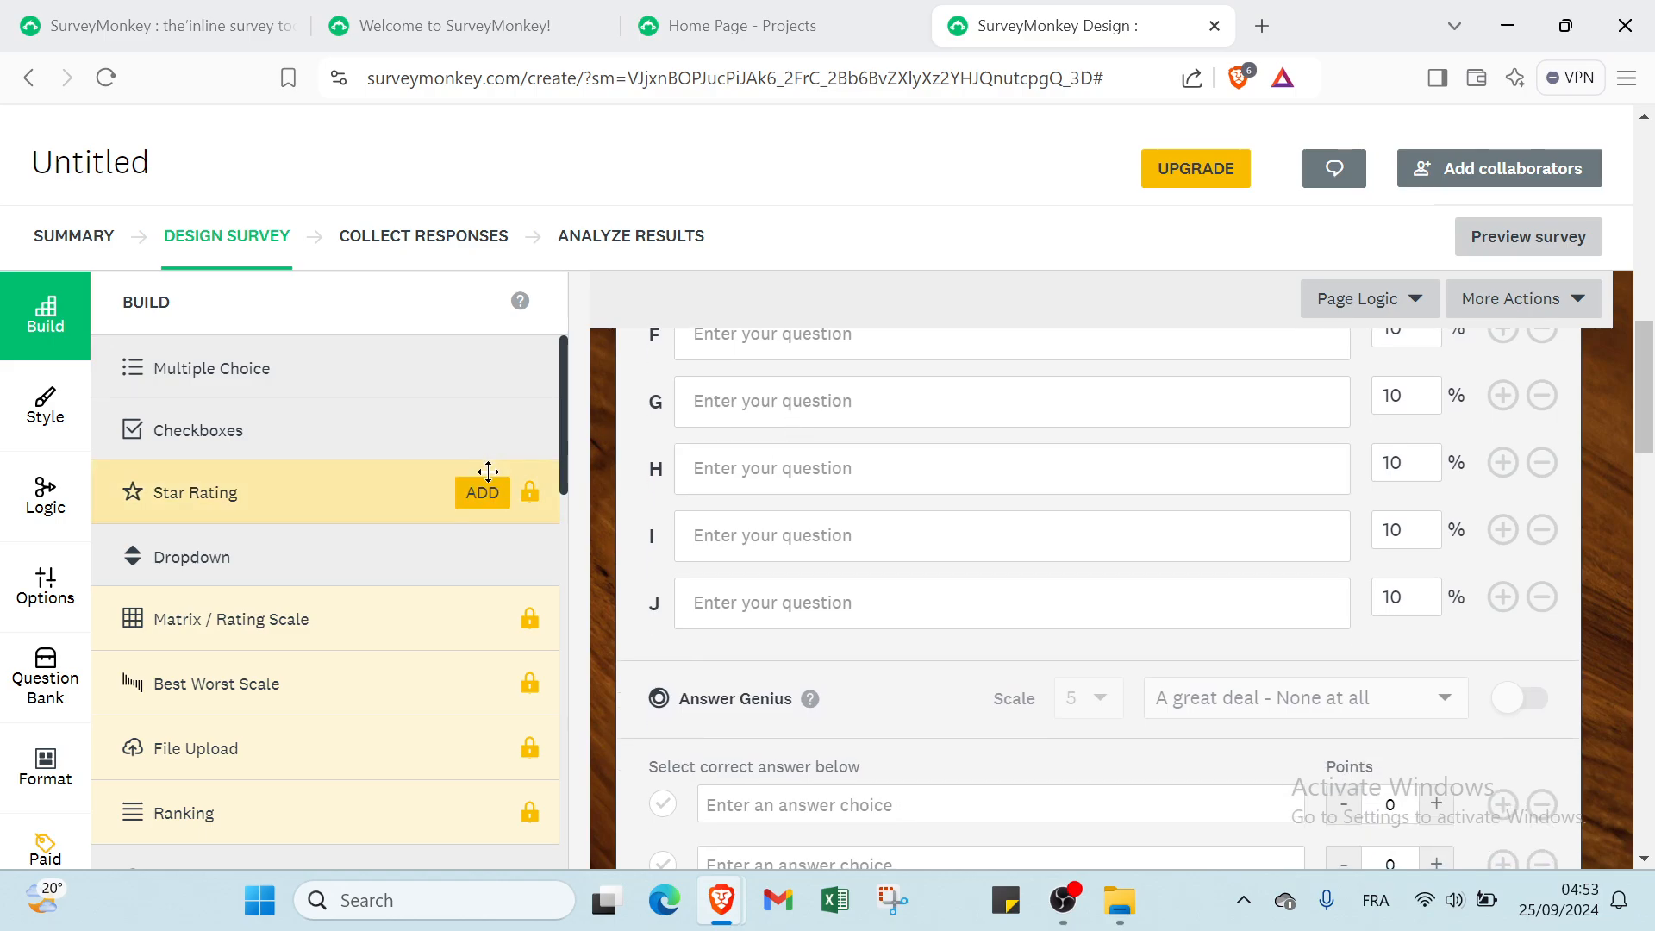
{"action": "scroll", "coordinate": [488, 470], "scroll_direction": "down", "scroll_amount": 2}
{"action": "scroll", "coordinate": [770, 546], "scroll_direction": "down", "scroll_amount": 2}
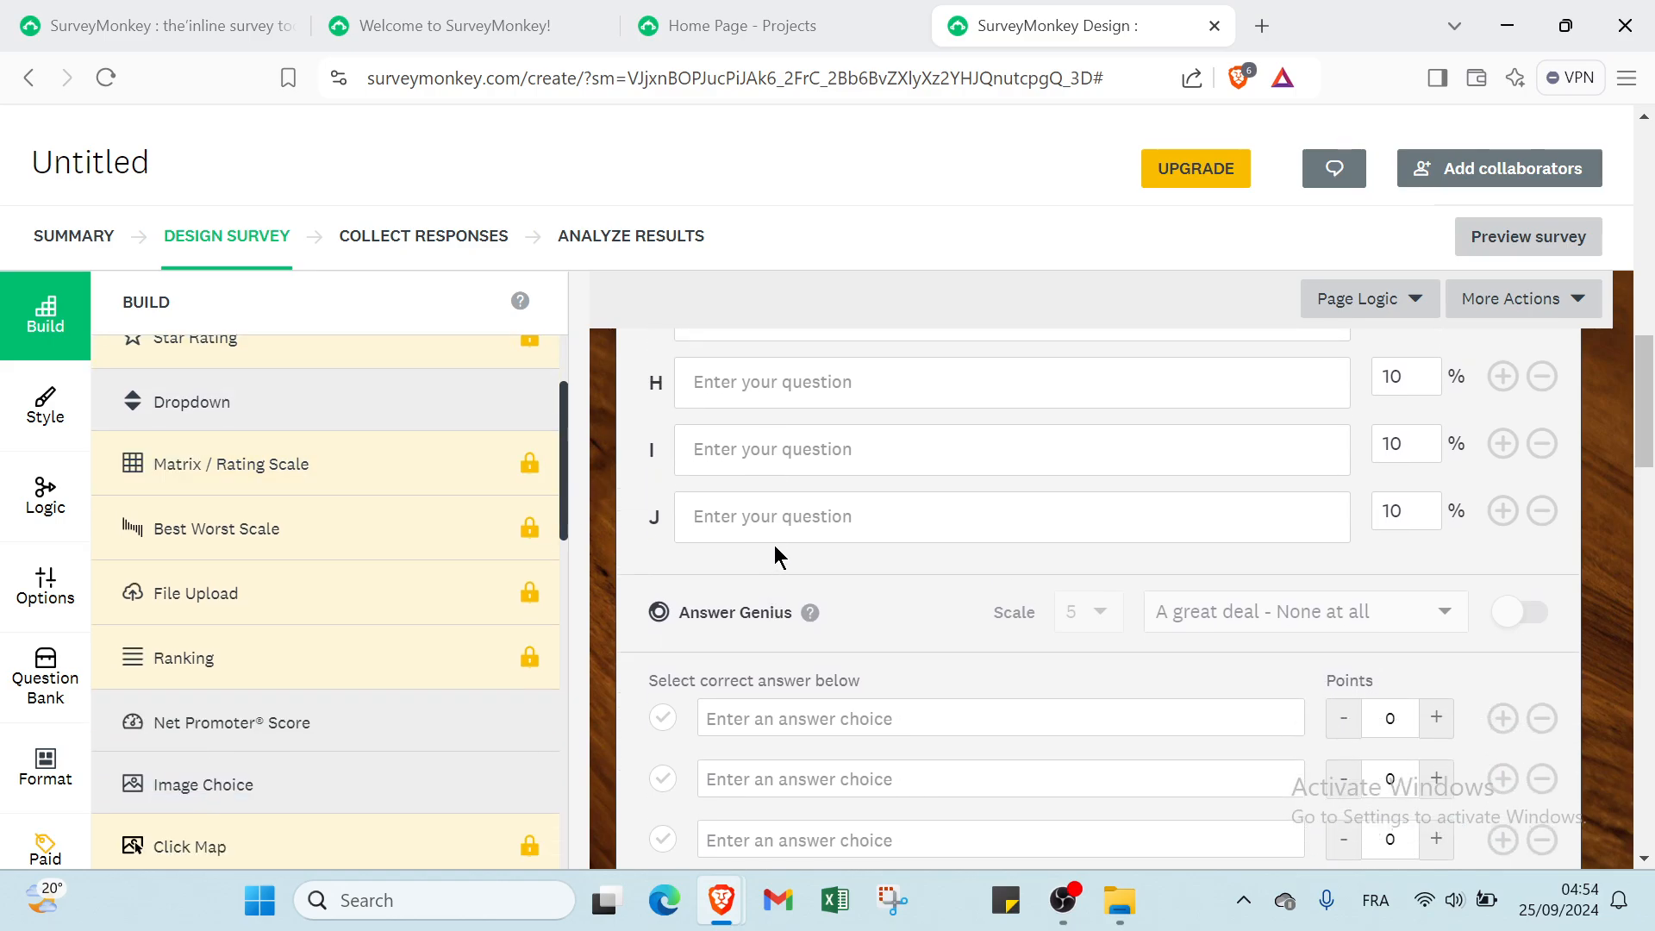
{"action": "scroll", "coordinate": [775, 548], "scroll_direction": "down", "scroll_amount": 2}
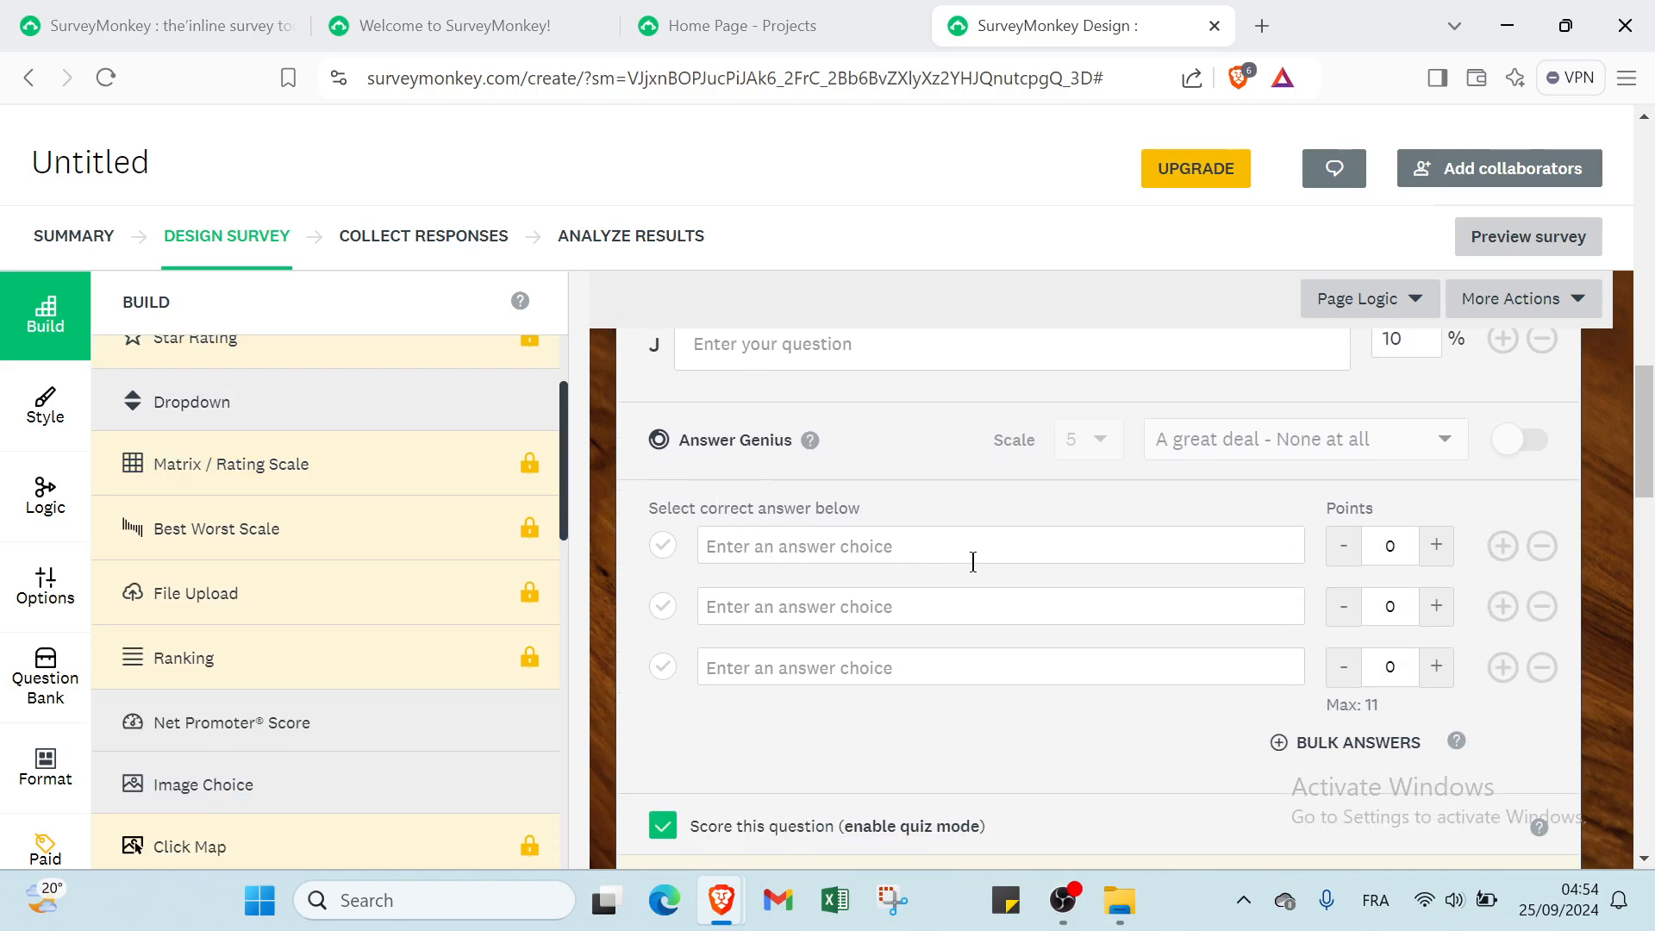
{"action": "left_click", "coordinate": [1436, 547]}
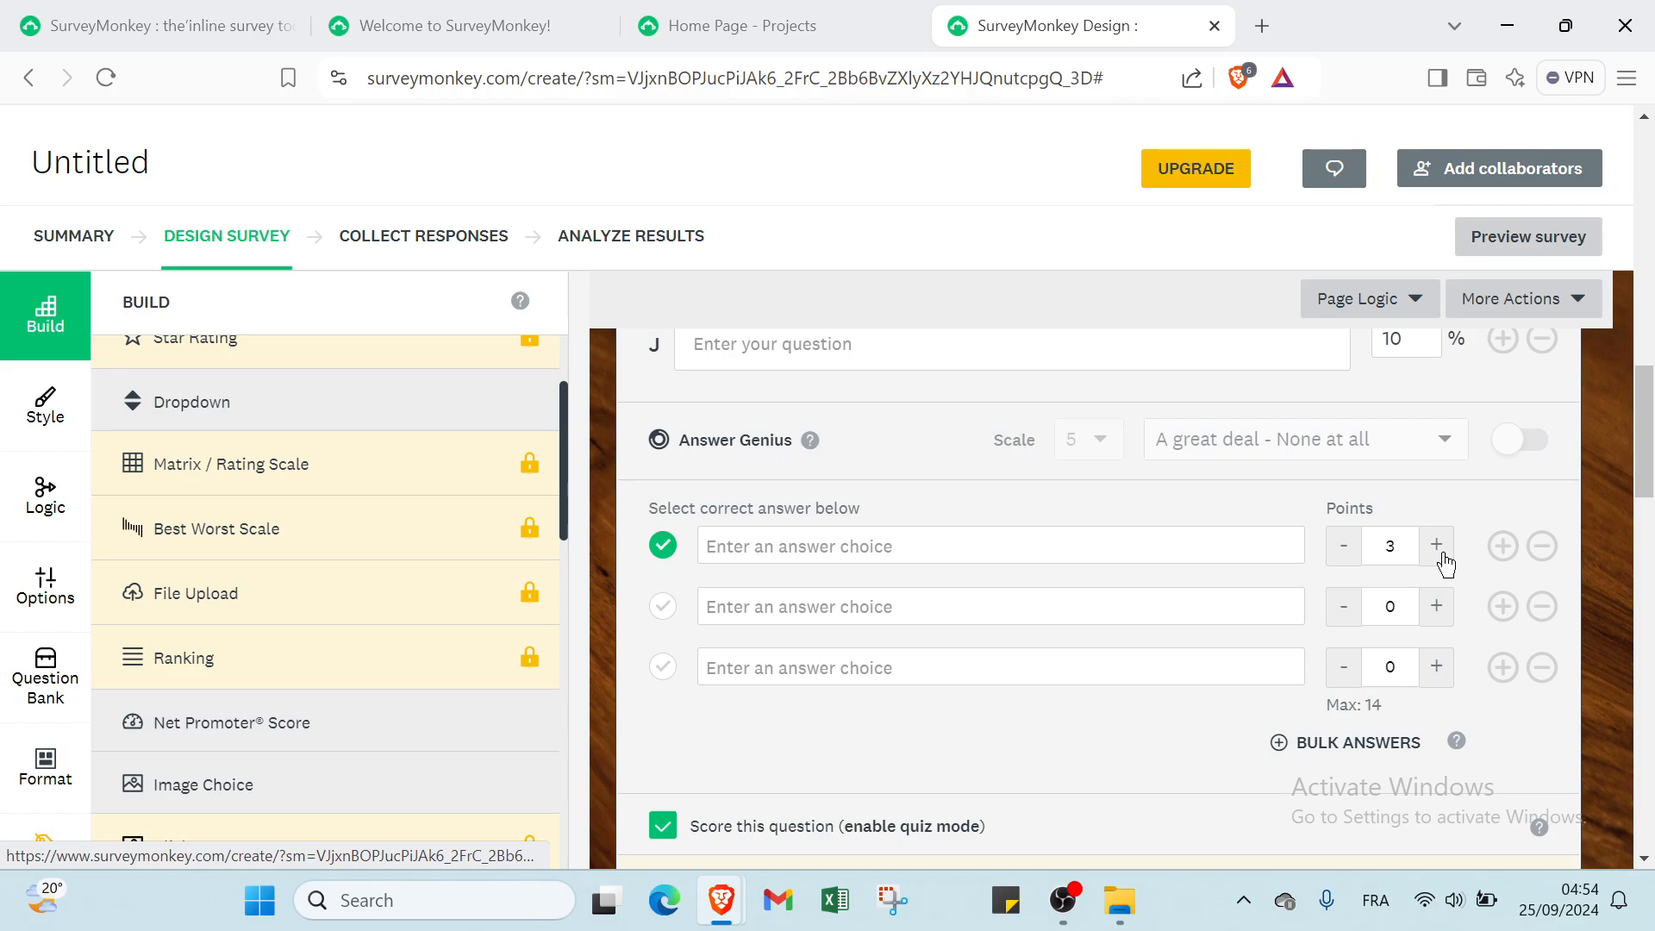
{"action": "left_click", "coordinate": [1441, 553]}
{"action": "left_click", "coordinate": [1441, 553]}
{"action": "left_click", "coordinate": [1441, 554]}
{"action": "left_click", "coordinate": [1441, 554]}
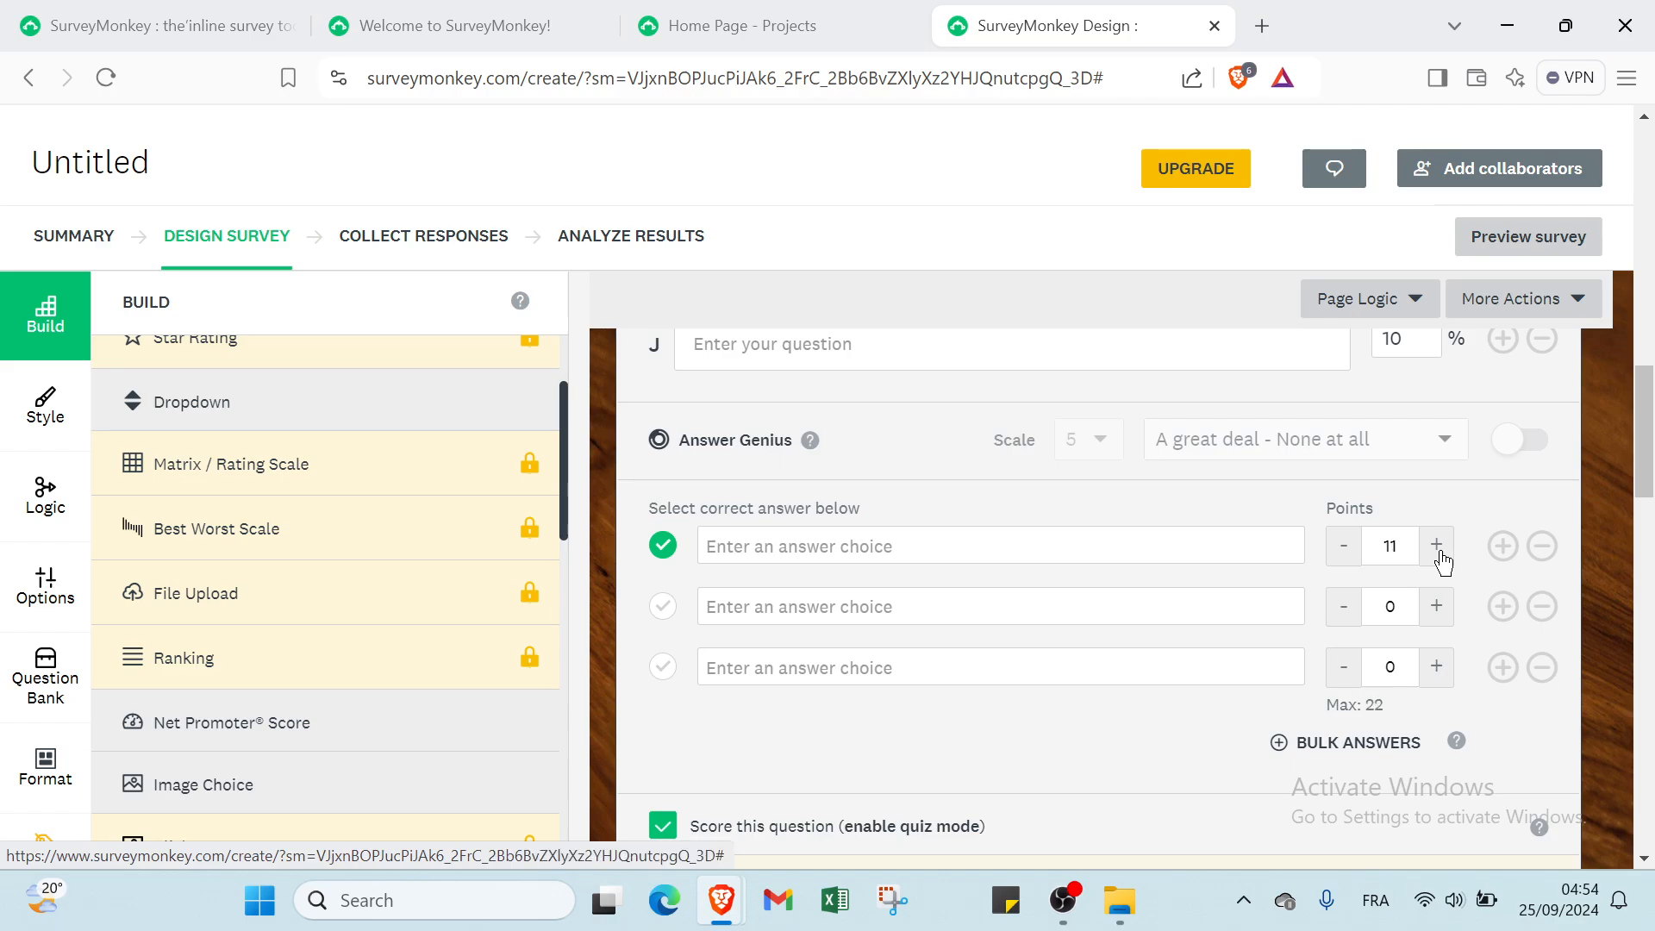
Give Q1's second answer choice 11 points and the third answer choice 10 points.
{"action": "left_click", "coordinate": [1427, 620]}
{"action": "left_click", "coordinate": [1427, 620]}
{"action": "left_click", "coordinate": [1426, 620]}
{"action": "left_click", "coordinate": [1427, 620]}
{"action": "left_click", "coordinate": [1432, 668]}
{"action": "left_click", "coordinate": [1433, 668]}
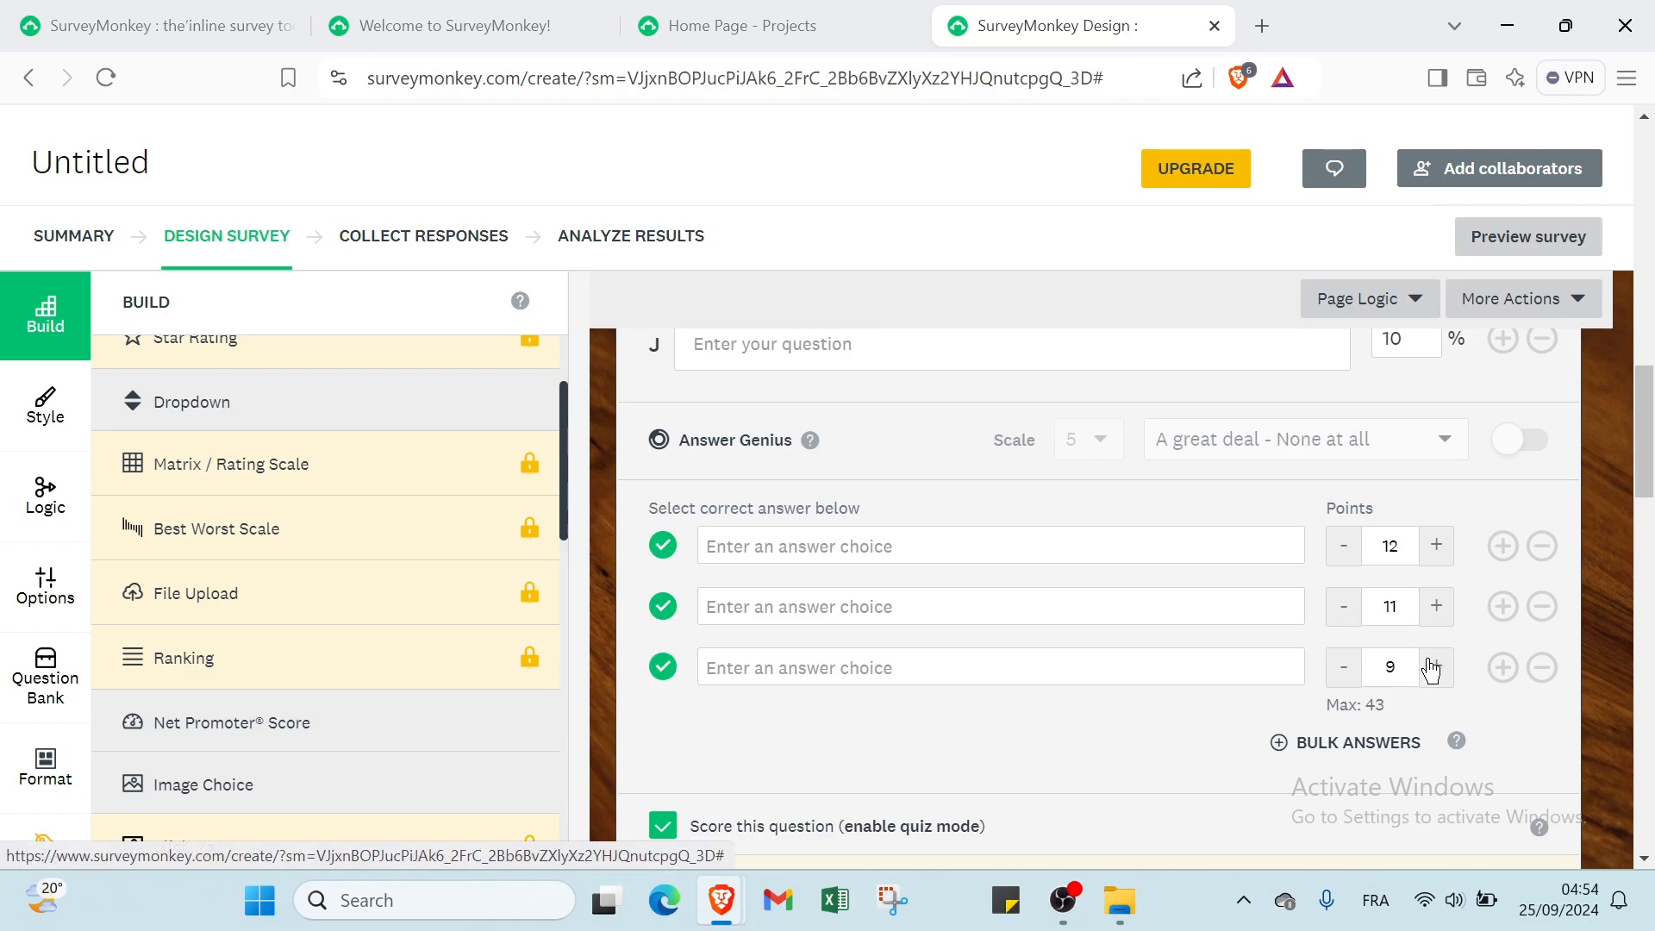
Set the size of Q1's "Other" comment field to Paragraph of Text with 90 characters.
{"action": "scroll", "coordinate": [810, 699], "scroll_direction": "down", "scroll_amount": 3}
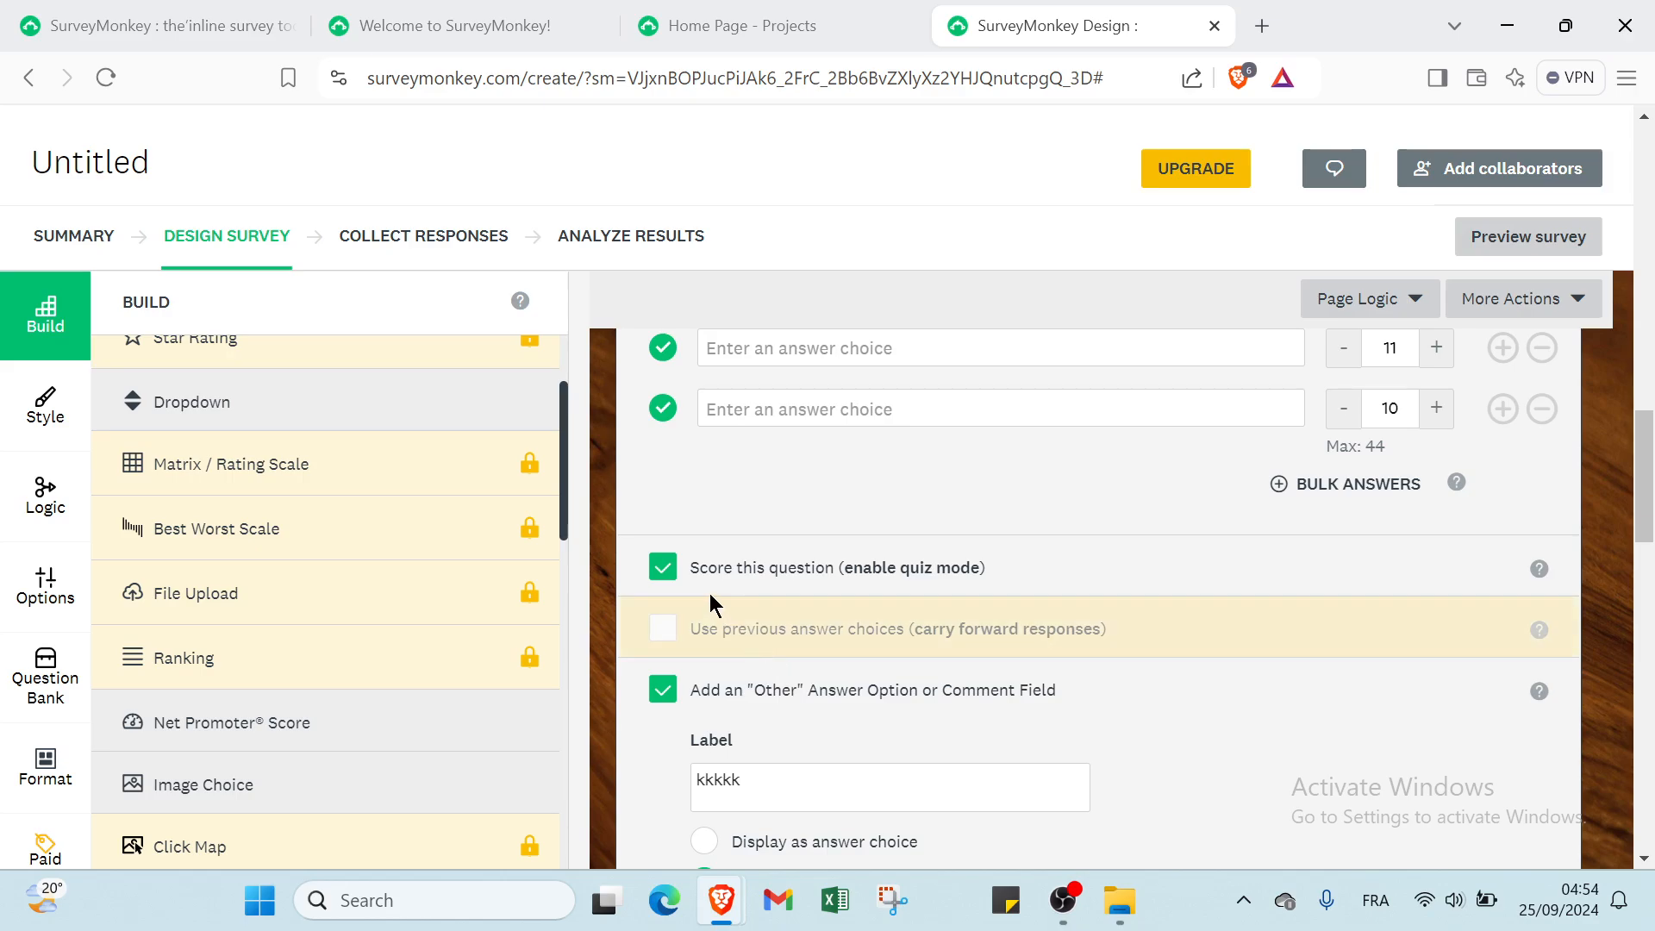
{"action": "scroll", "coordinate": [764, 639], "scroll_direction": "down", "scroll_amount": 2}
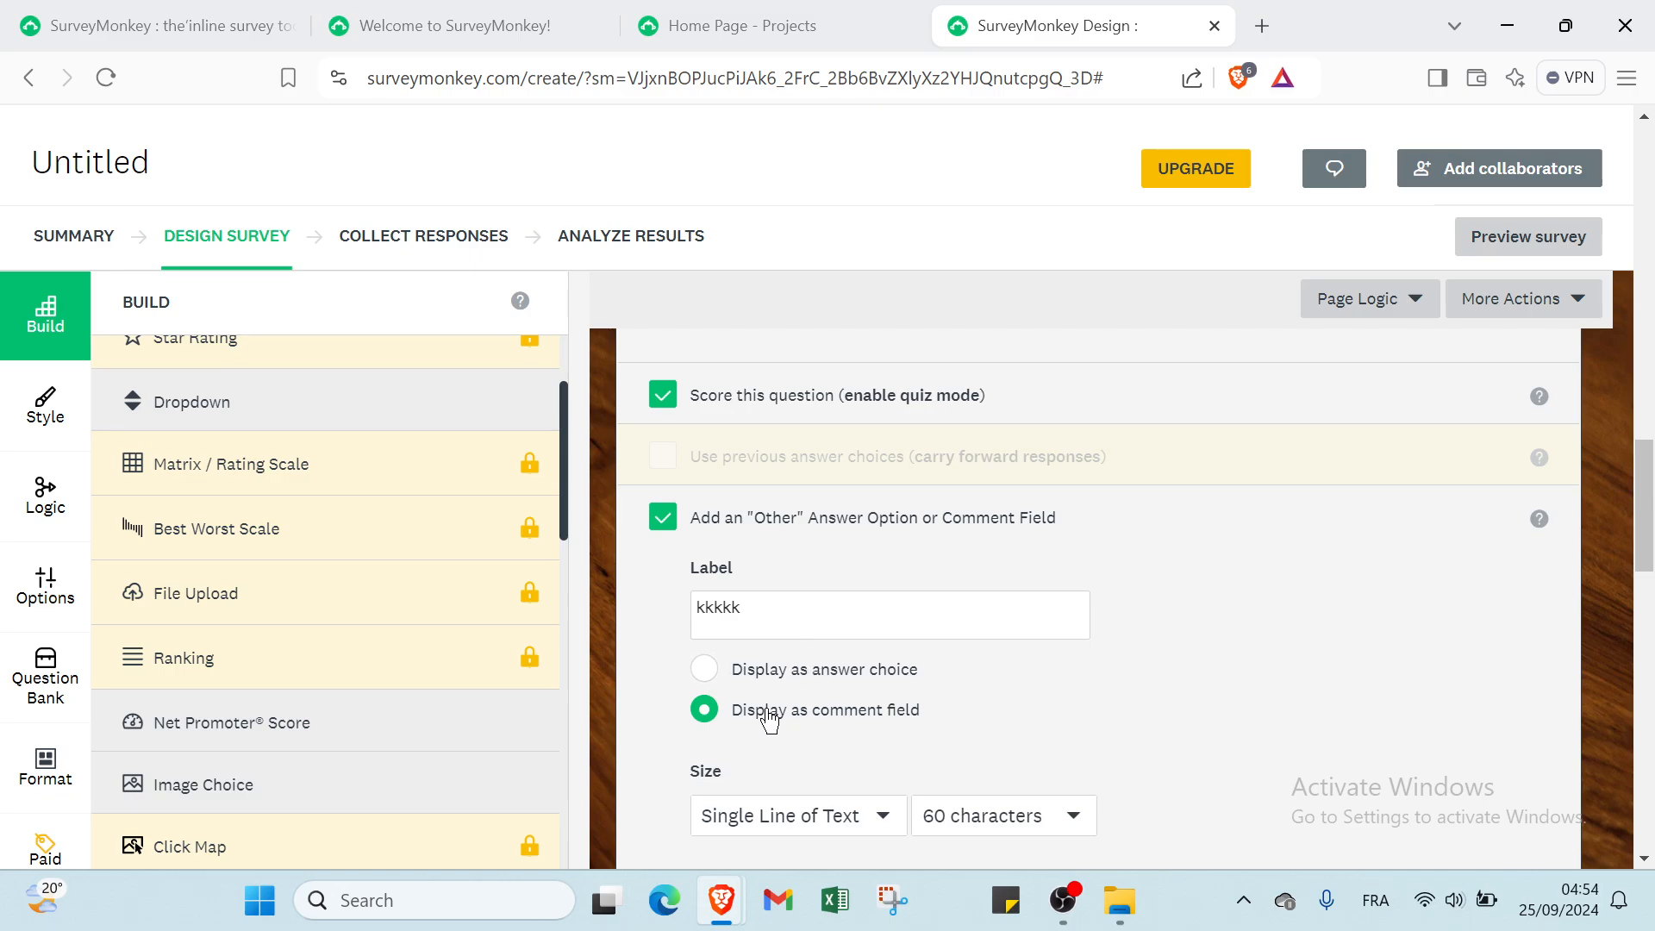
{"action": "scroll", "coordinate": [770, 719], "scroll_direction": "down", "scroll_amount": 2}
{"action": "left_click", "coordinate": [806, 651]}
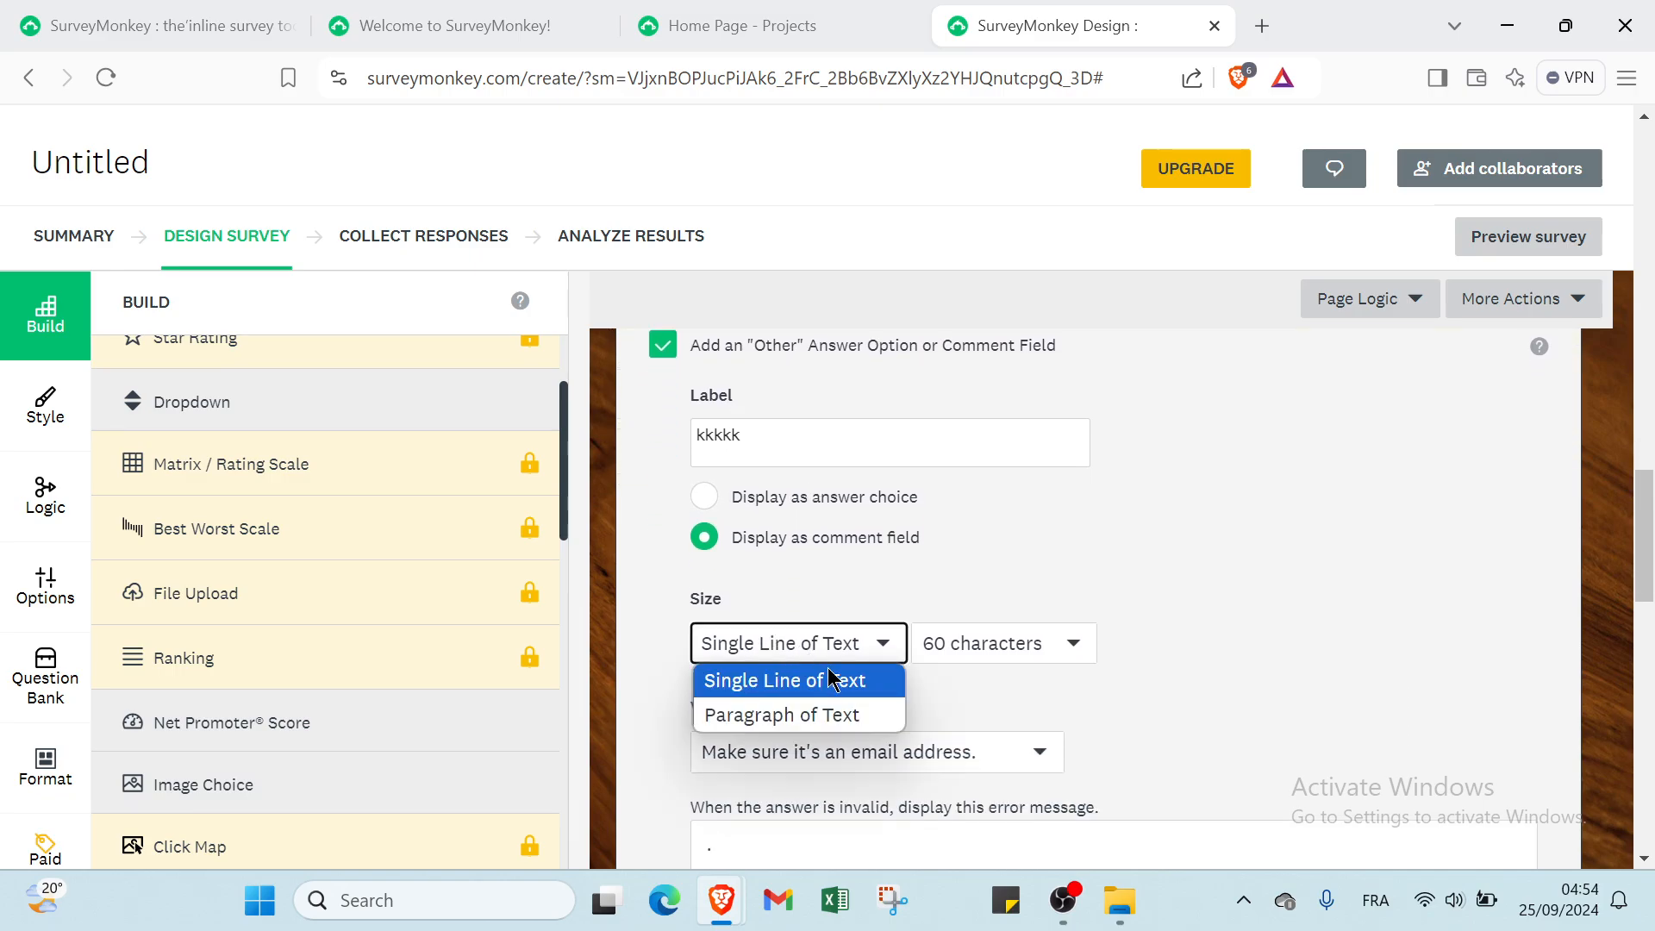
{"action": "left_click", "coordinate": [987, 646]}
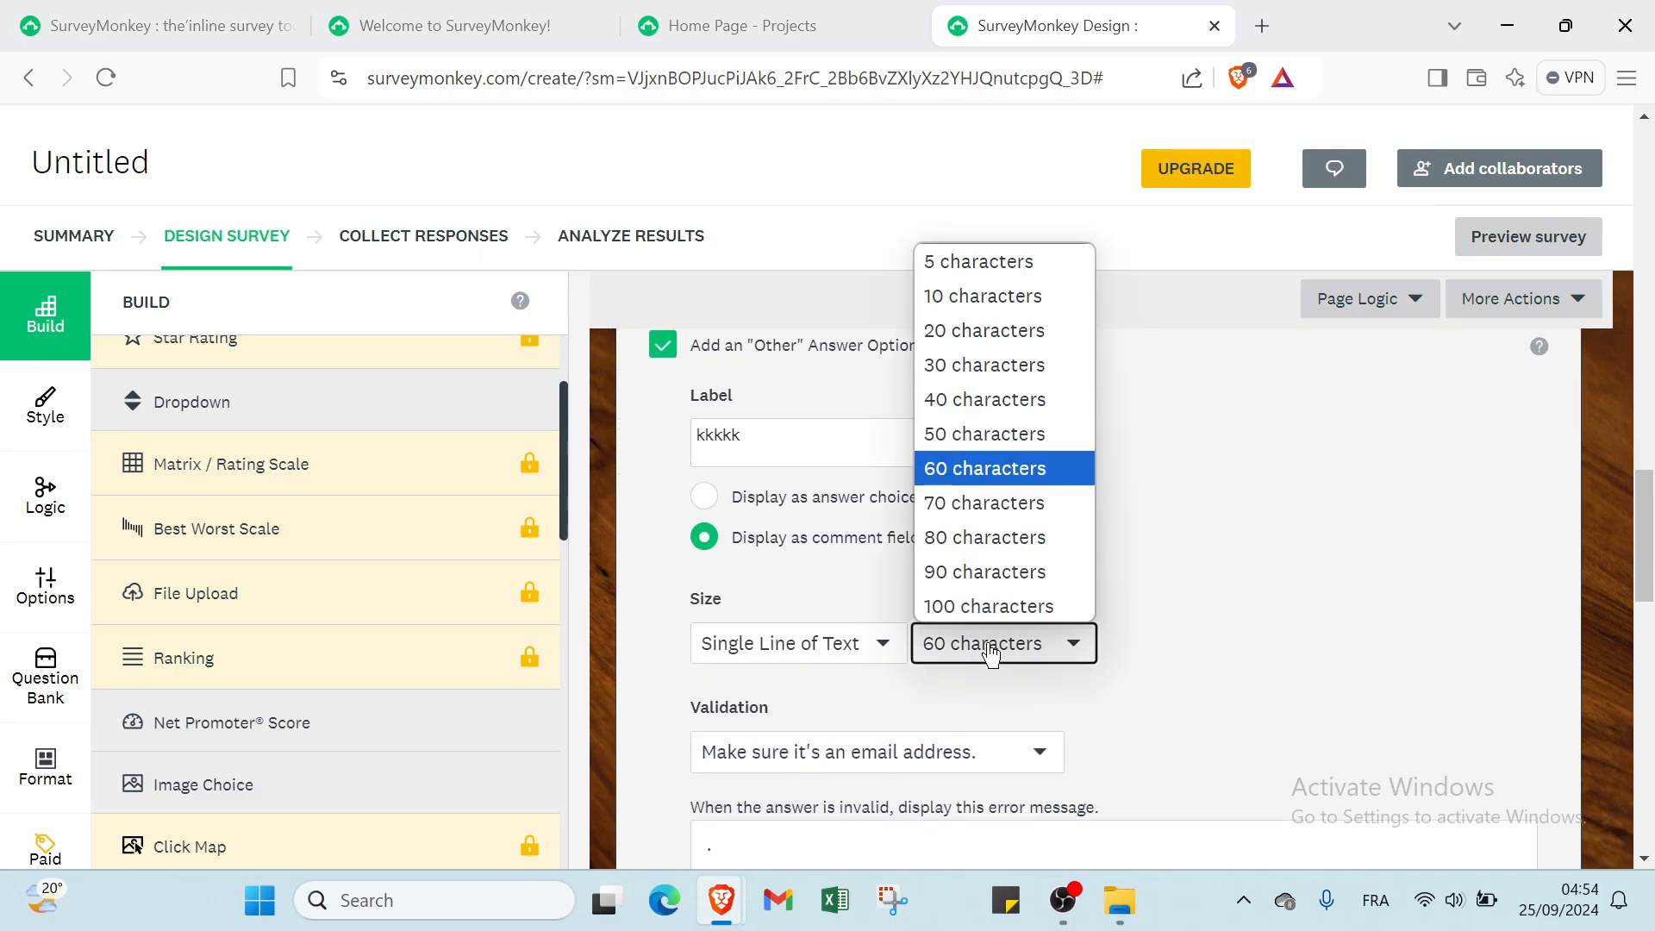
{"action": "left_click", "coordinate": [1000, 573]}
{"action": "left_click", "coordinate": [849, 655]}
{"action": "left_click", "coordinate": [817, 711]}
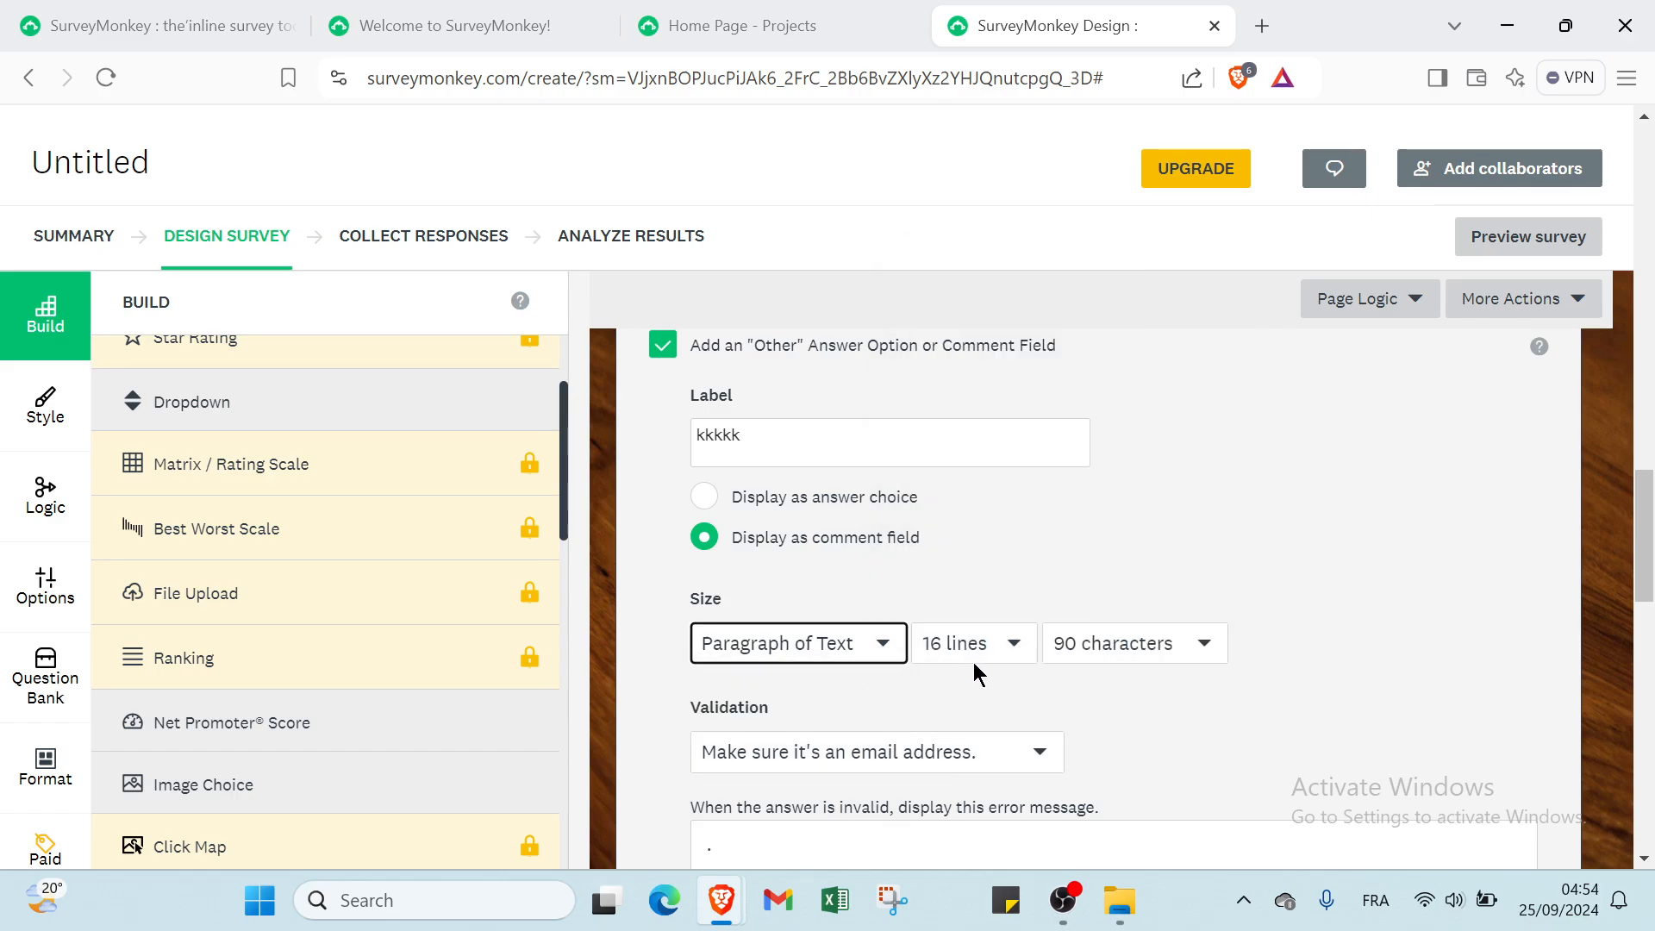
Set Q1's comment field to 14 lines and validate its answer as a date (MM/DD/YYYY).
{"action": "left_click", "coordinate": [982, 651]}
{"action": "left_click", "coordinate": [984, 429]}
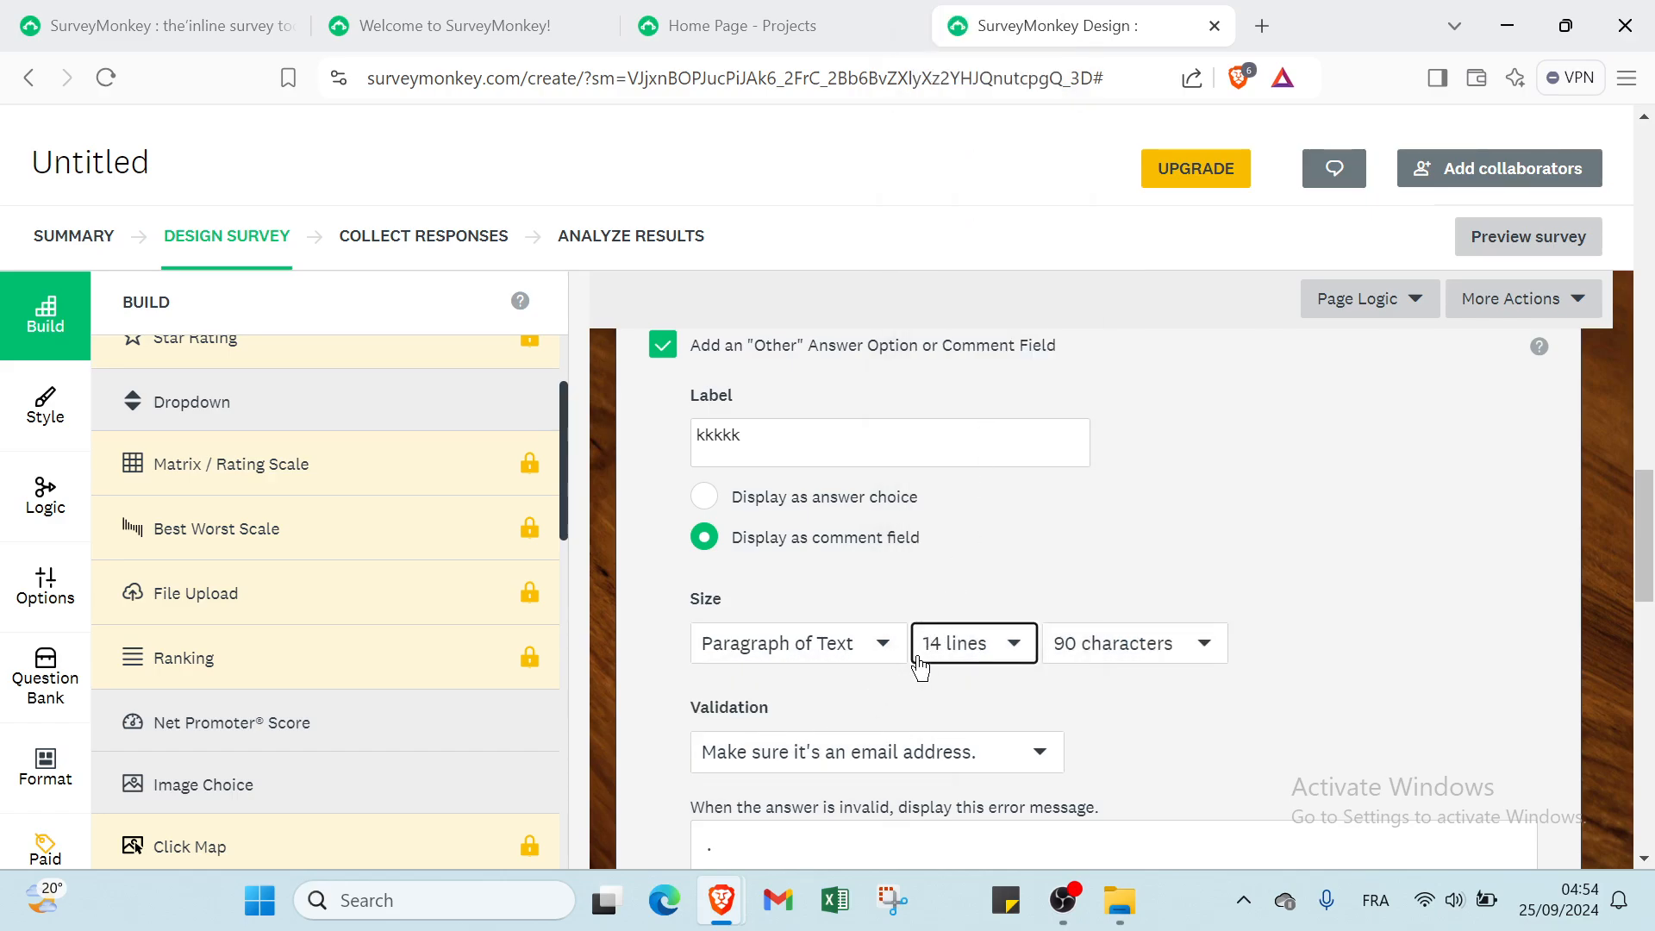
{"action": "scroll", "coordinate": [806, 624], "scroll_direction": "down", "scroll_amount": 1}
{"action": "left_click", "coordinate": [831, 665]}
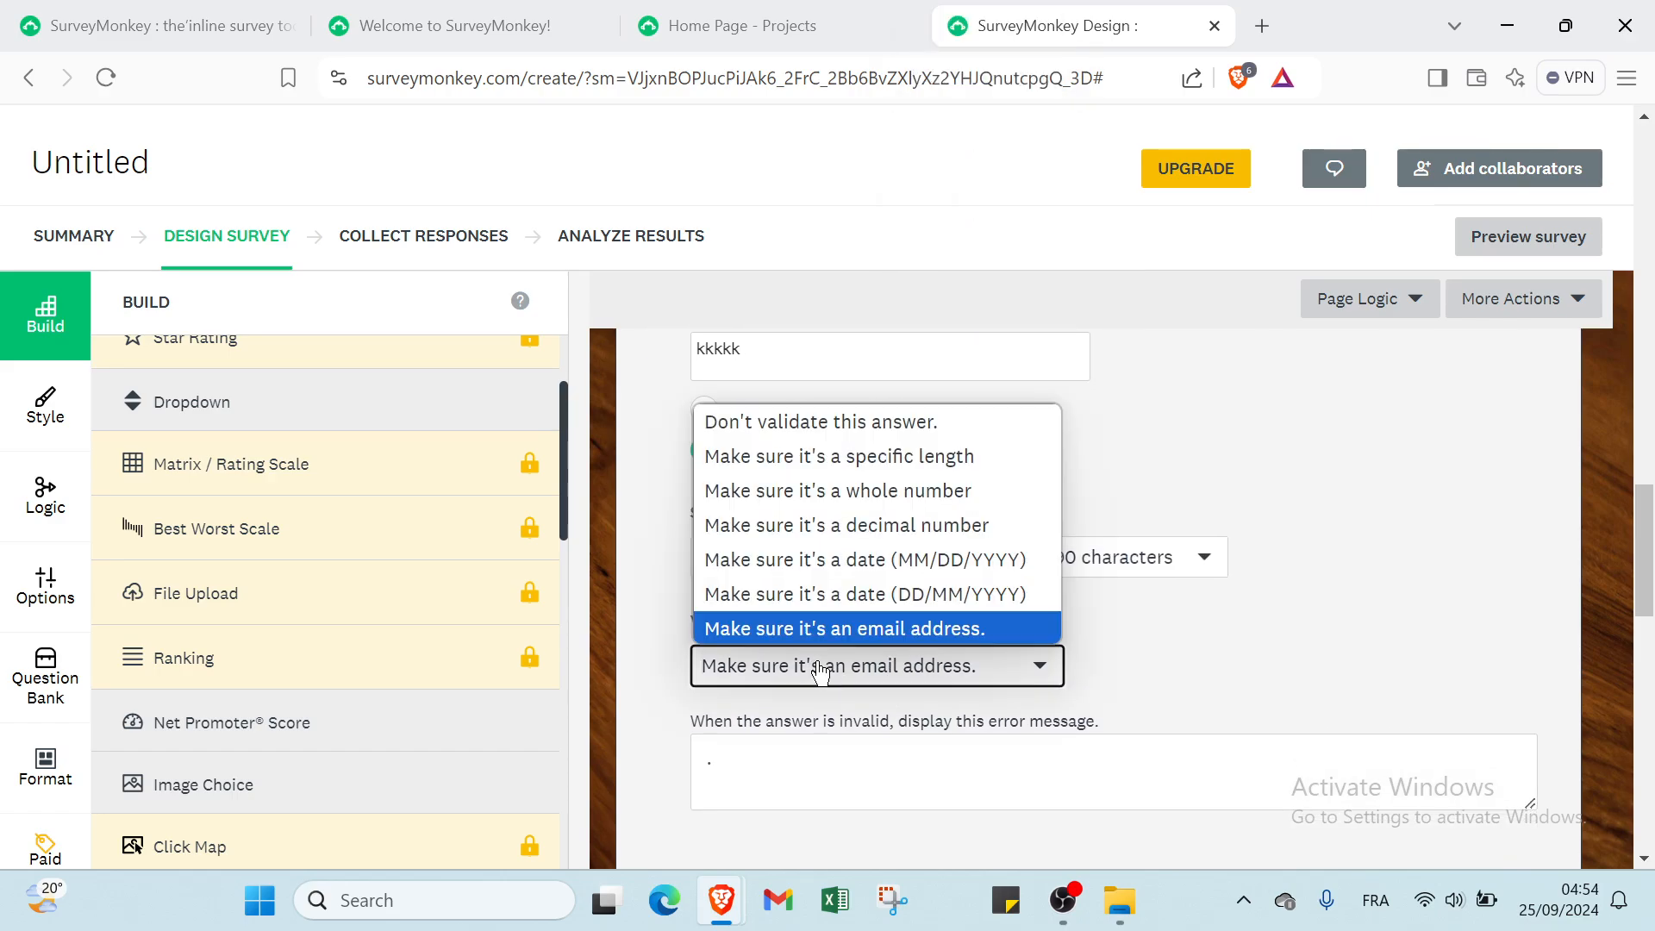
{"action": "left_click", "coordinate": [795, 564]}
Clear the error message text shown for invalid answers in Q1's comment field.
{"action": "scroll", "coordinate": [786, 638], "scroll_direction": "down", "scroll_amount": 3}
{"action": "left_click_drag", "start_coordinate": [778, 500], "coordinate": [668, 509]}
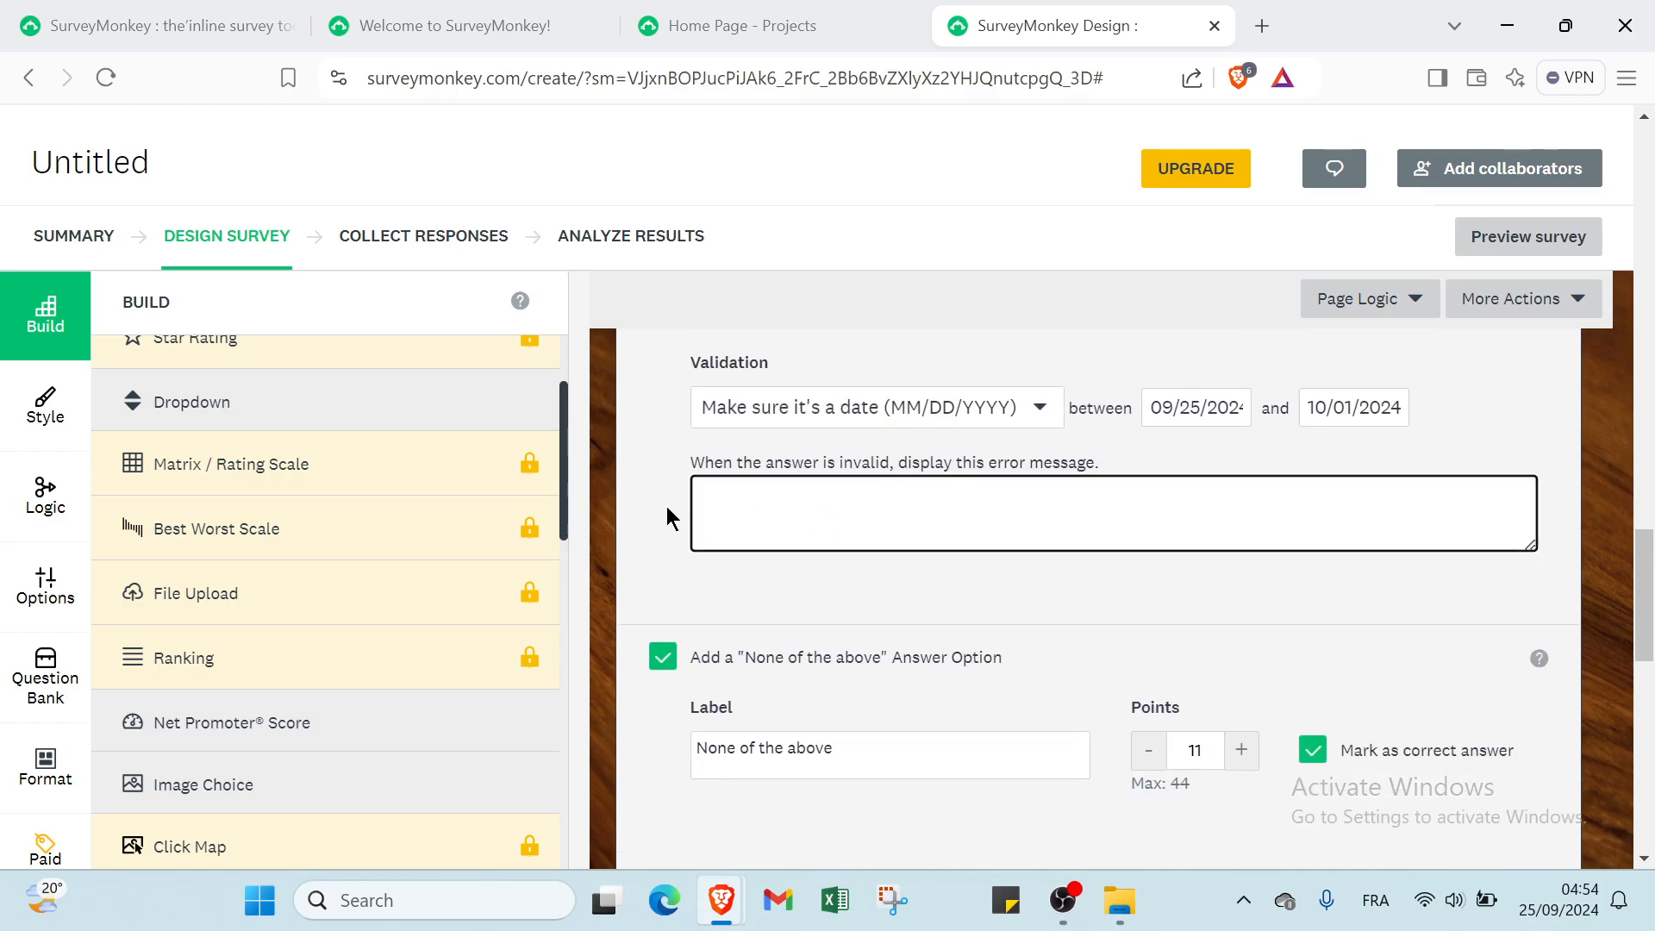
{"action": "scroll", "coordinate": [952, 503], "scroll_direction": "down", "scroll_amount": 2}
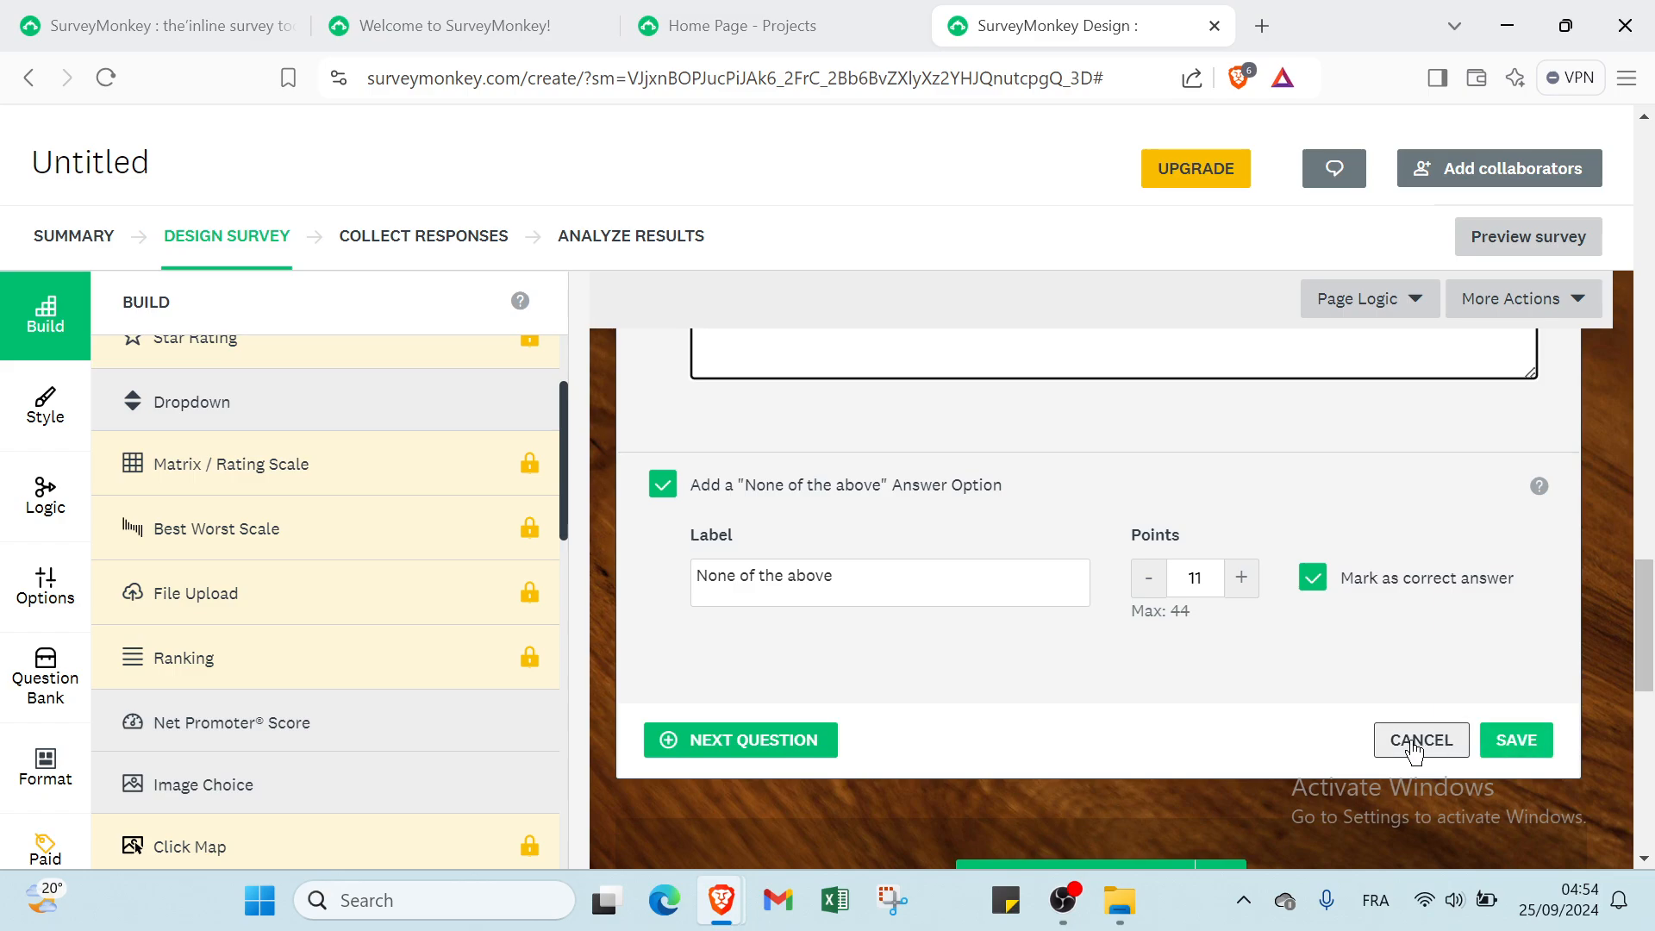
Apply the Pastel theme to the survey.
{"action": "left_click", "coordinate": [76, 422]}
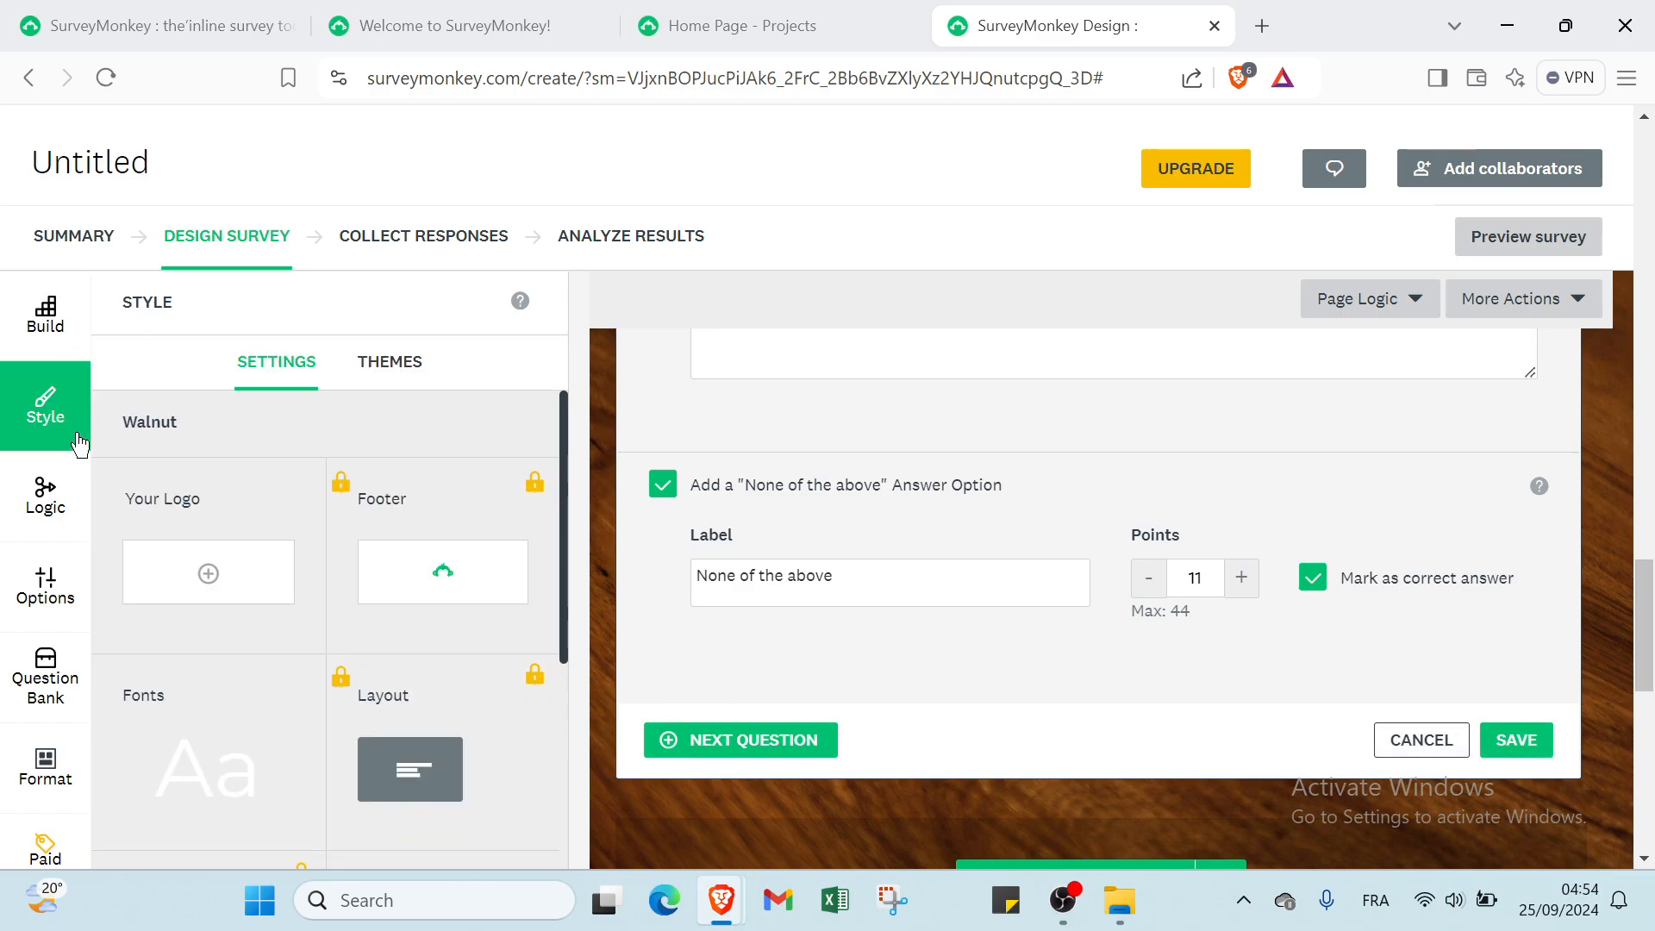
{"action": "left_click", "coordinate": [399, 378]}
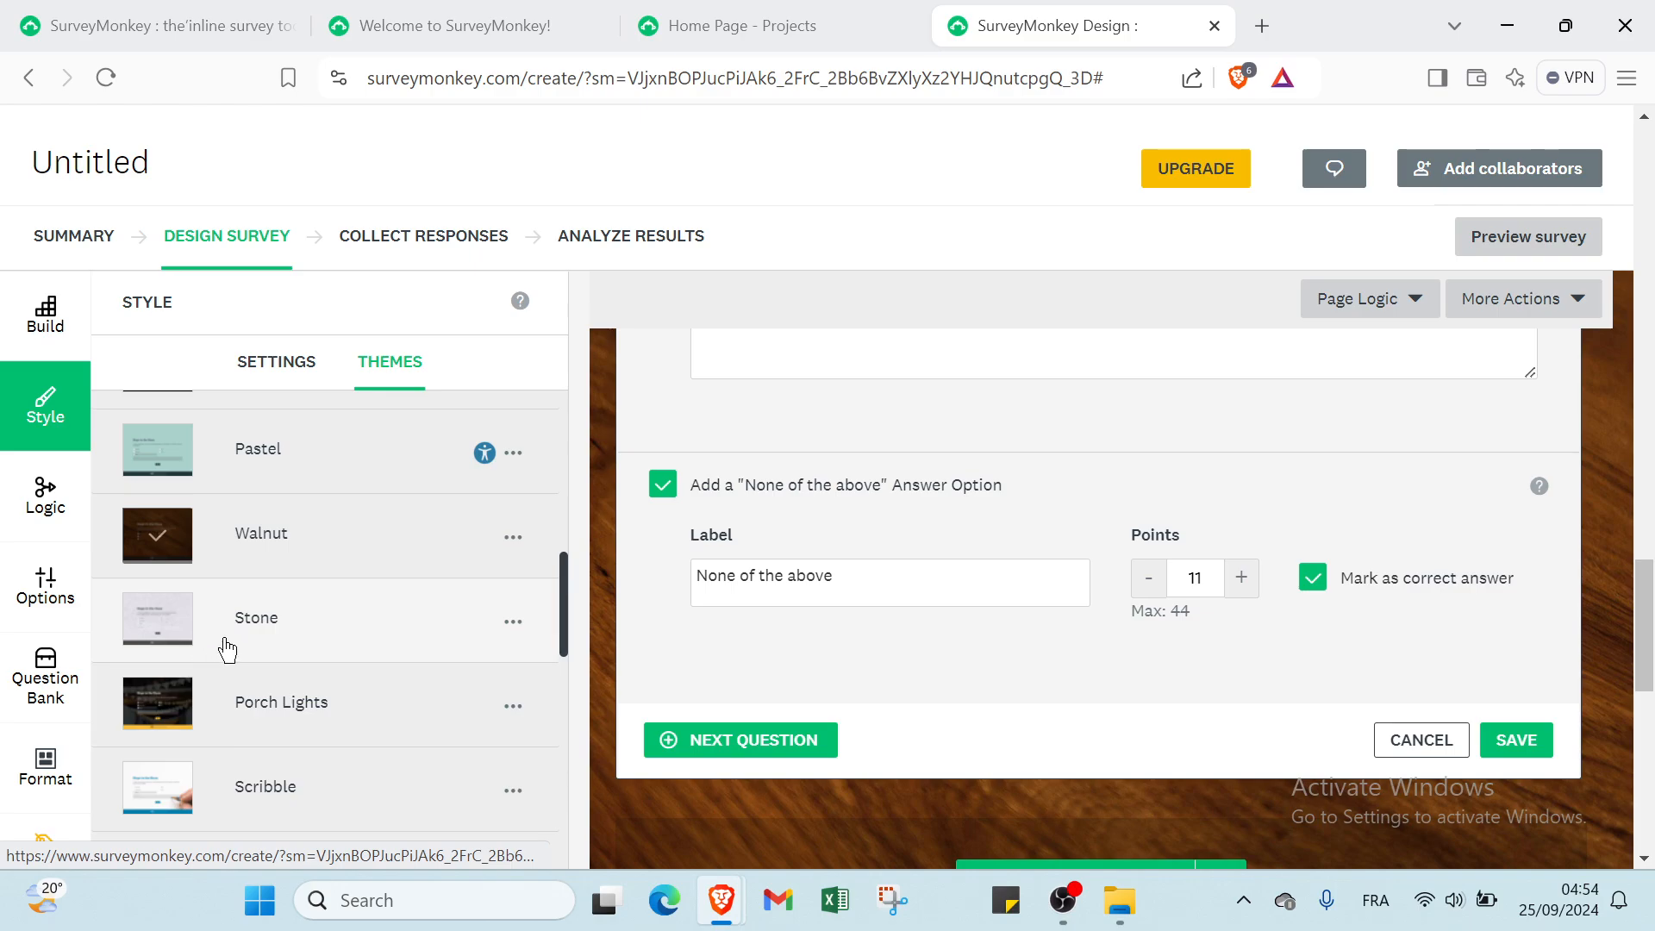
{"action": "scroll", "coordinate": [923, 591], "scroll_direction": "up", "scroll_amount": 10}
{"action": "scroll", "coordinate": [801, 540], "scroll_direction": "up", "scroll_amount": 15}
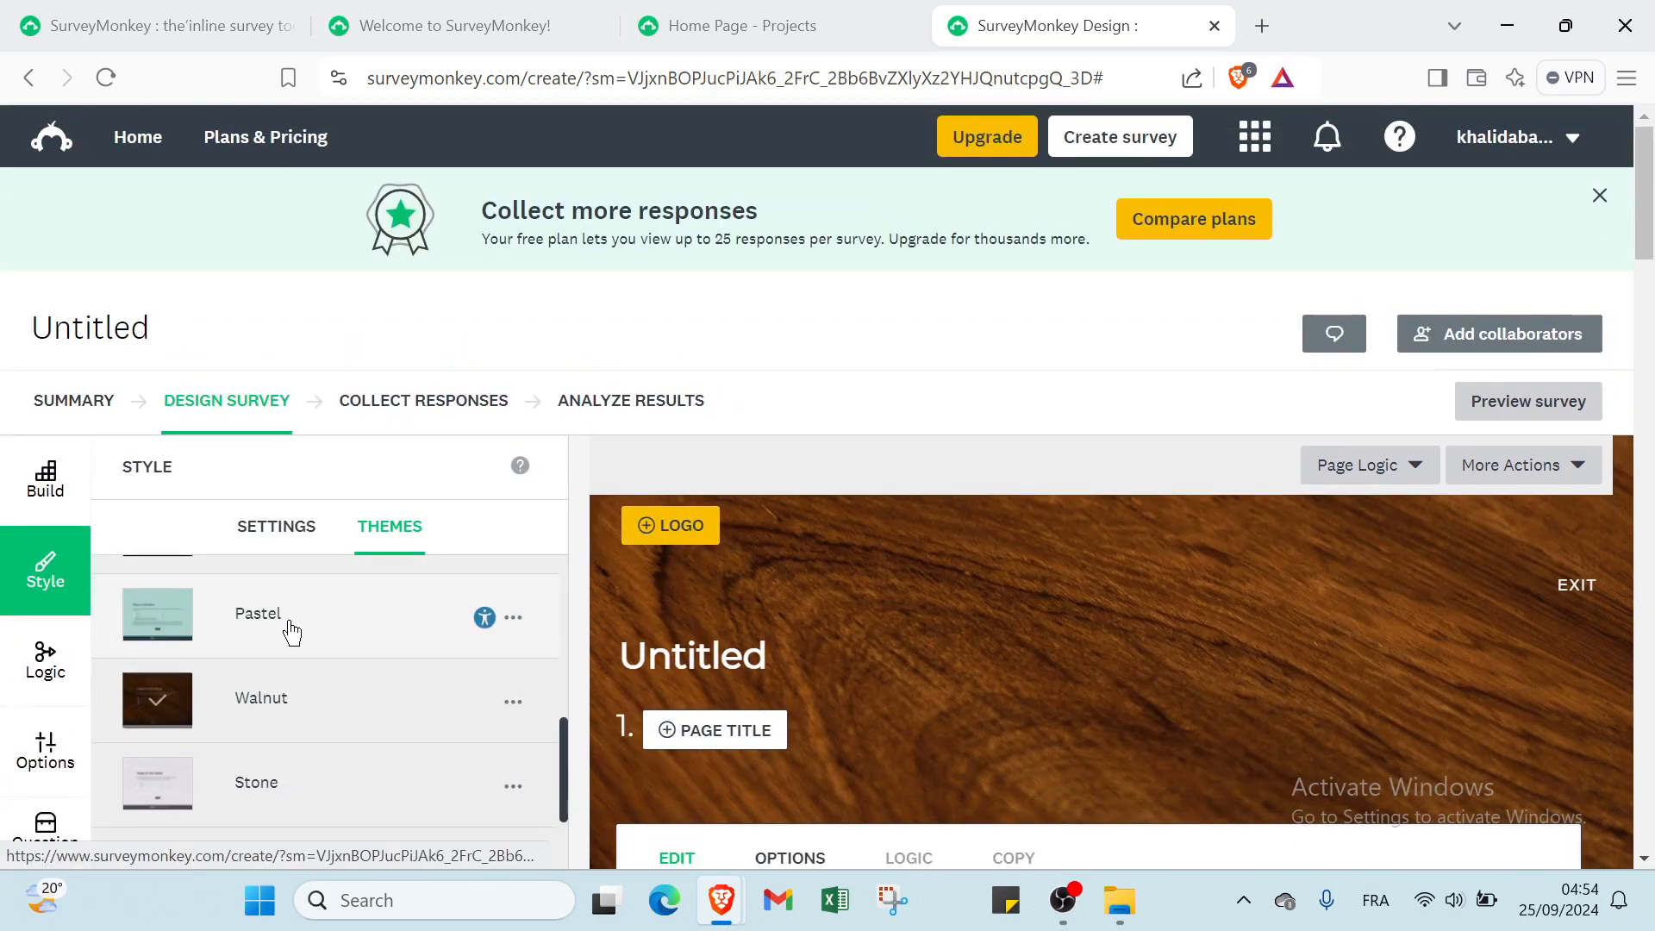
{"action": "left_click", "coordinate": [294, 589]}
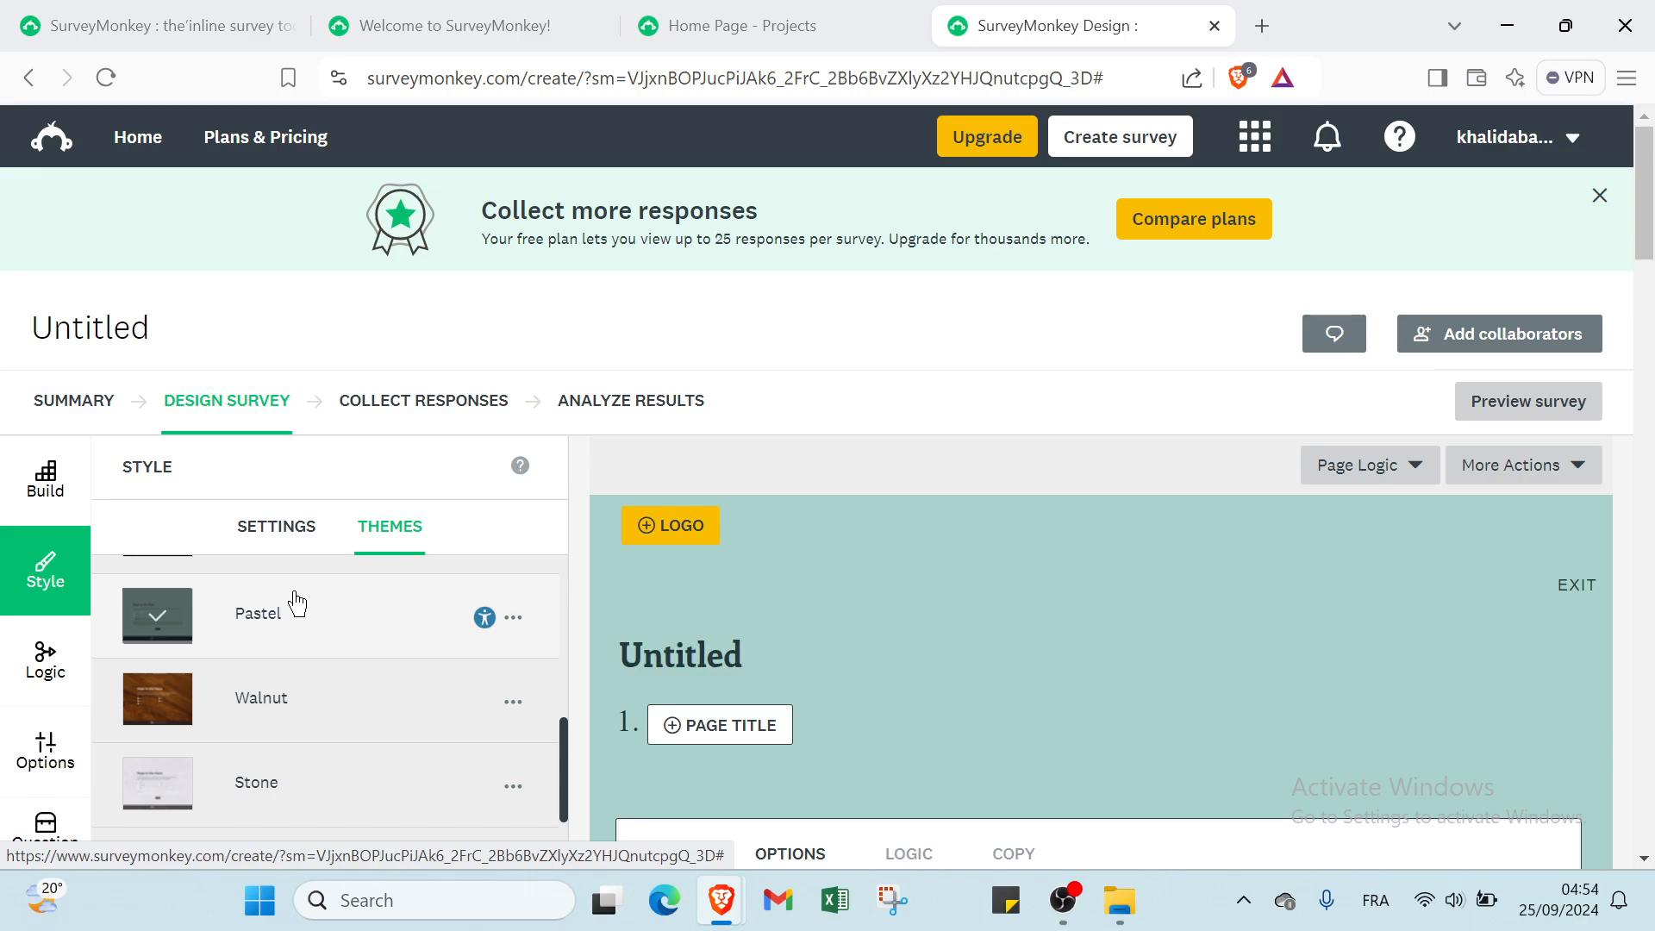
Examine the designer's style settings, question bank categories, survey display options, format choices and added paid features.
{"action": "left_click", "coordinate": [246, 542]}
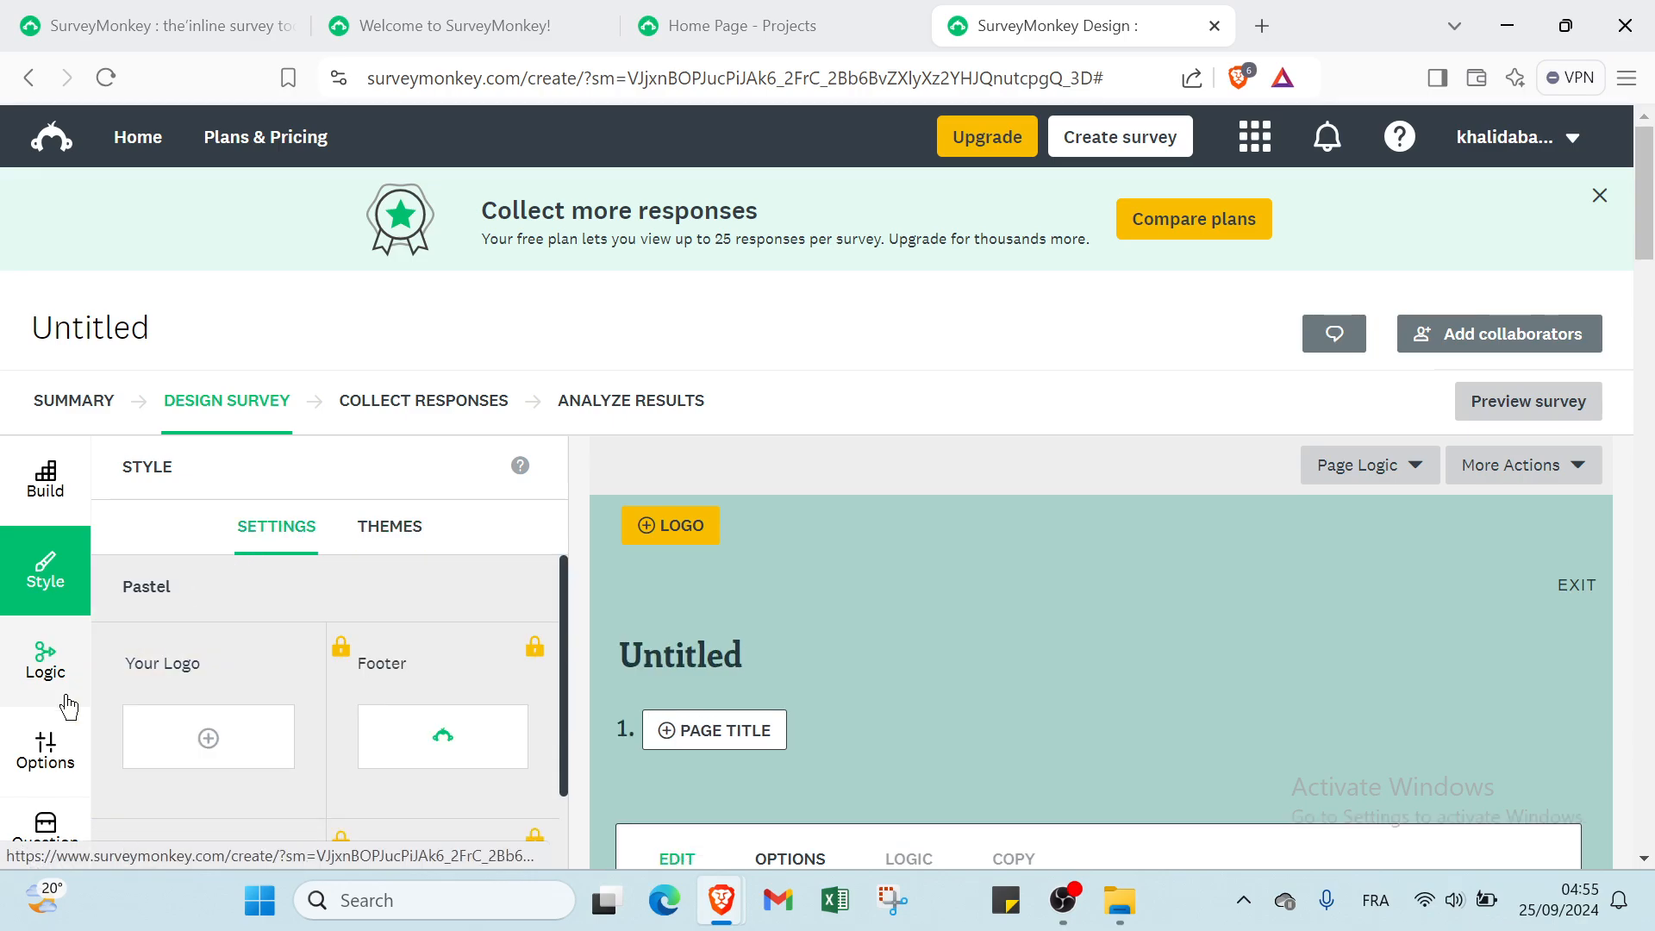
{"action": "scroll", "coordinate": [51, 689], "scroll_direction": "down", "scroll_amount": 2}
{"action": "scroll", "coordinate": [351, 676], "scroll_direction": "down", "scroll_amount": 1}
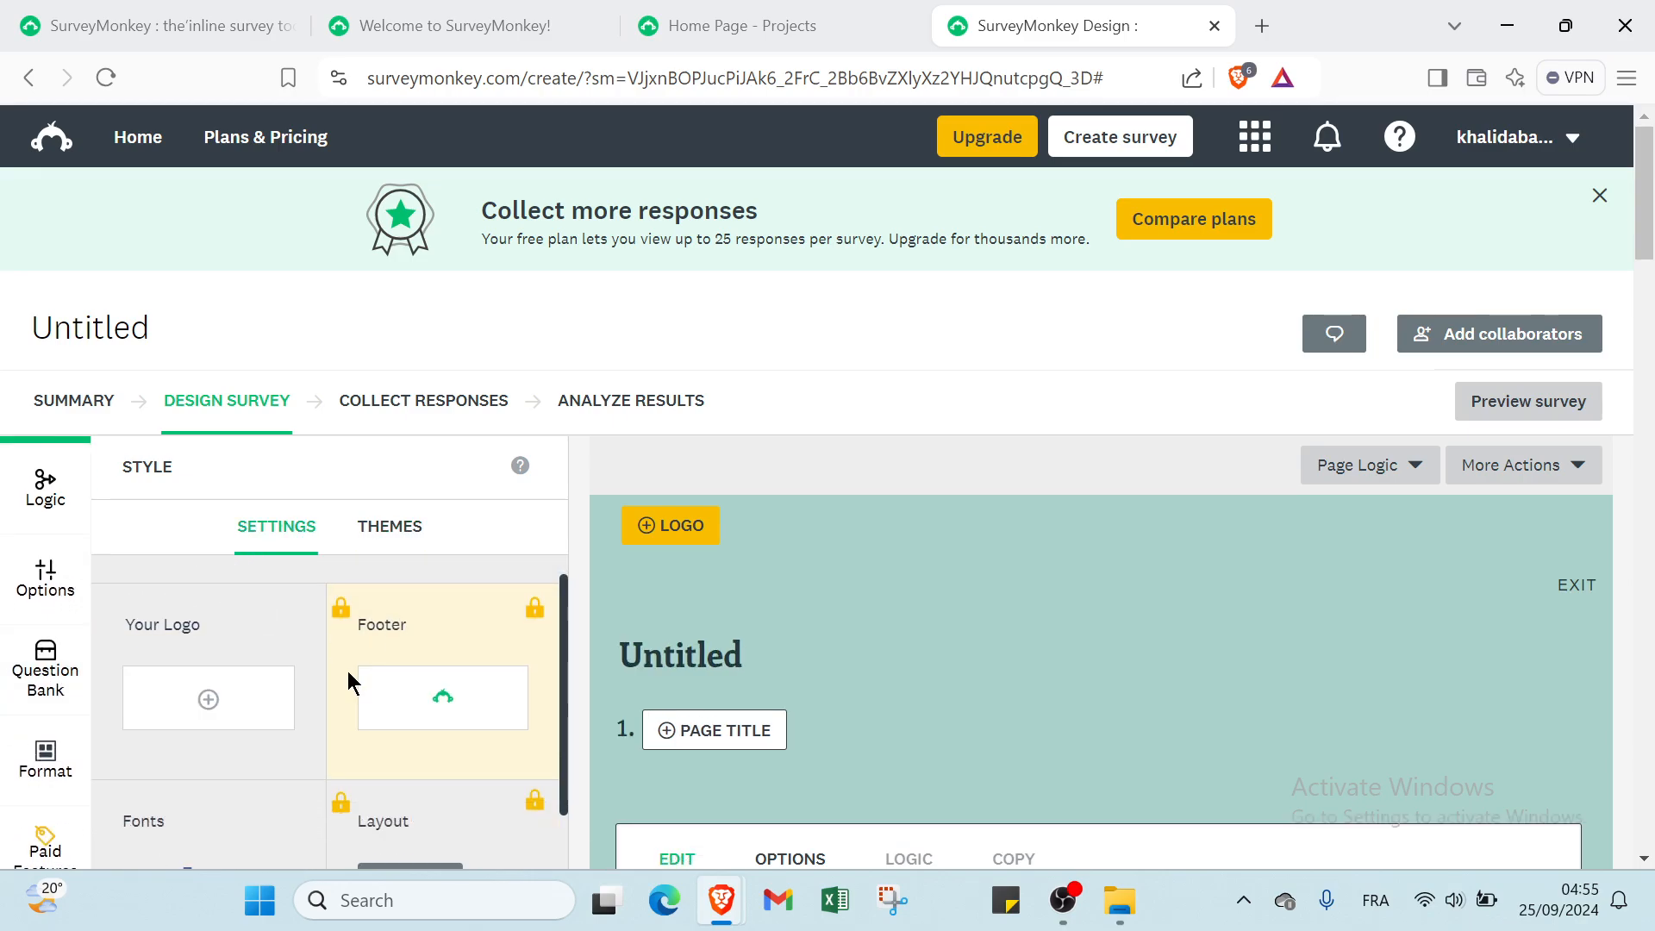
{"action": "left_click", "coordinate": [43, 634]}
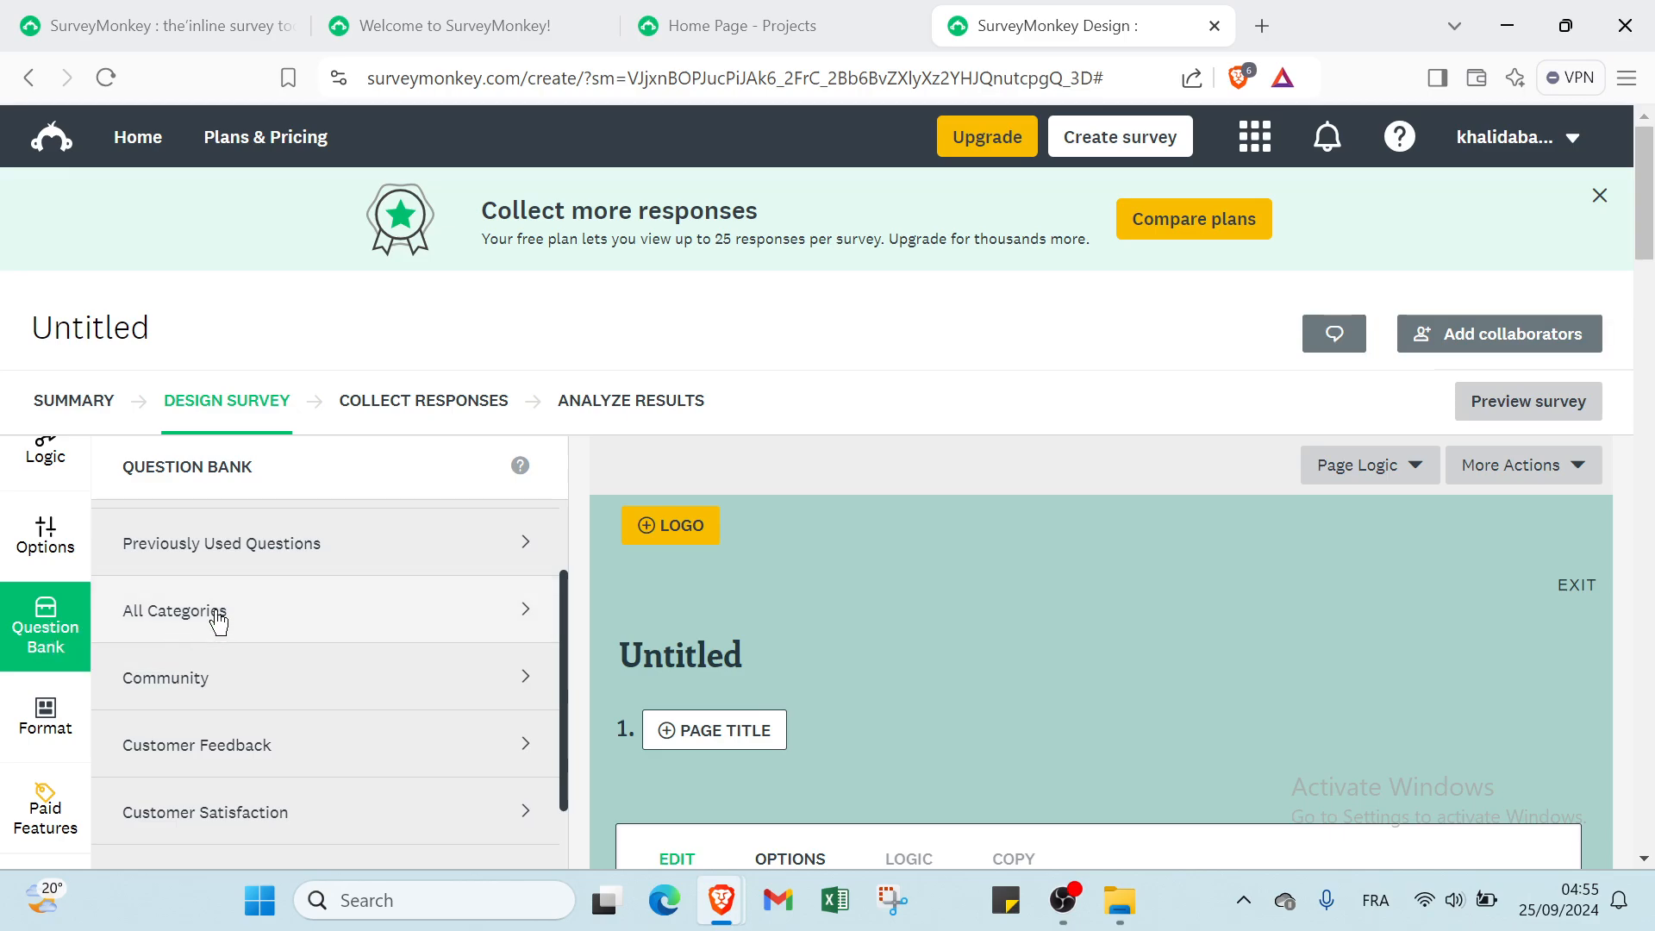
{"action": "scroll", "coordinate": [227, 638], "scroll_direction": "up", "scroll_amount": 2}
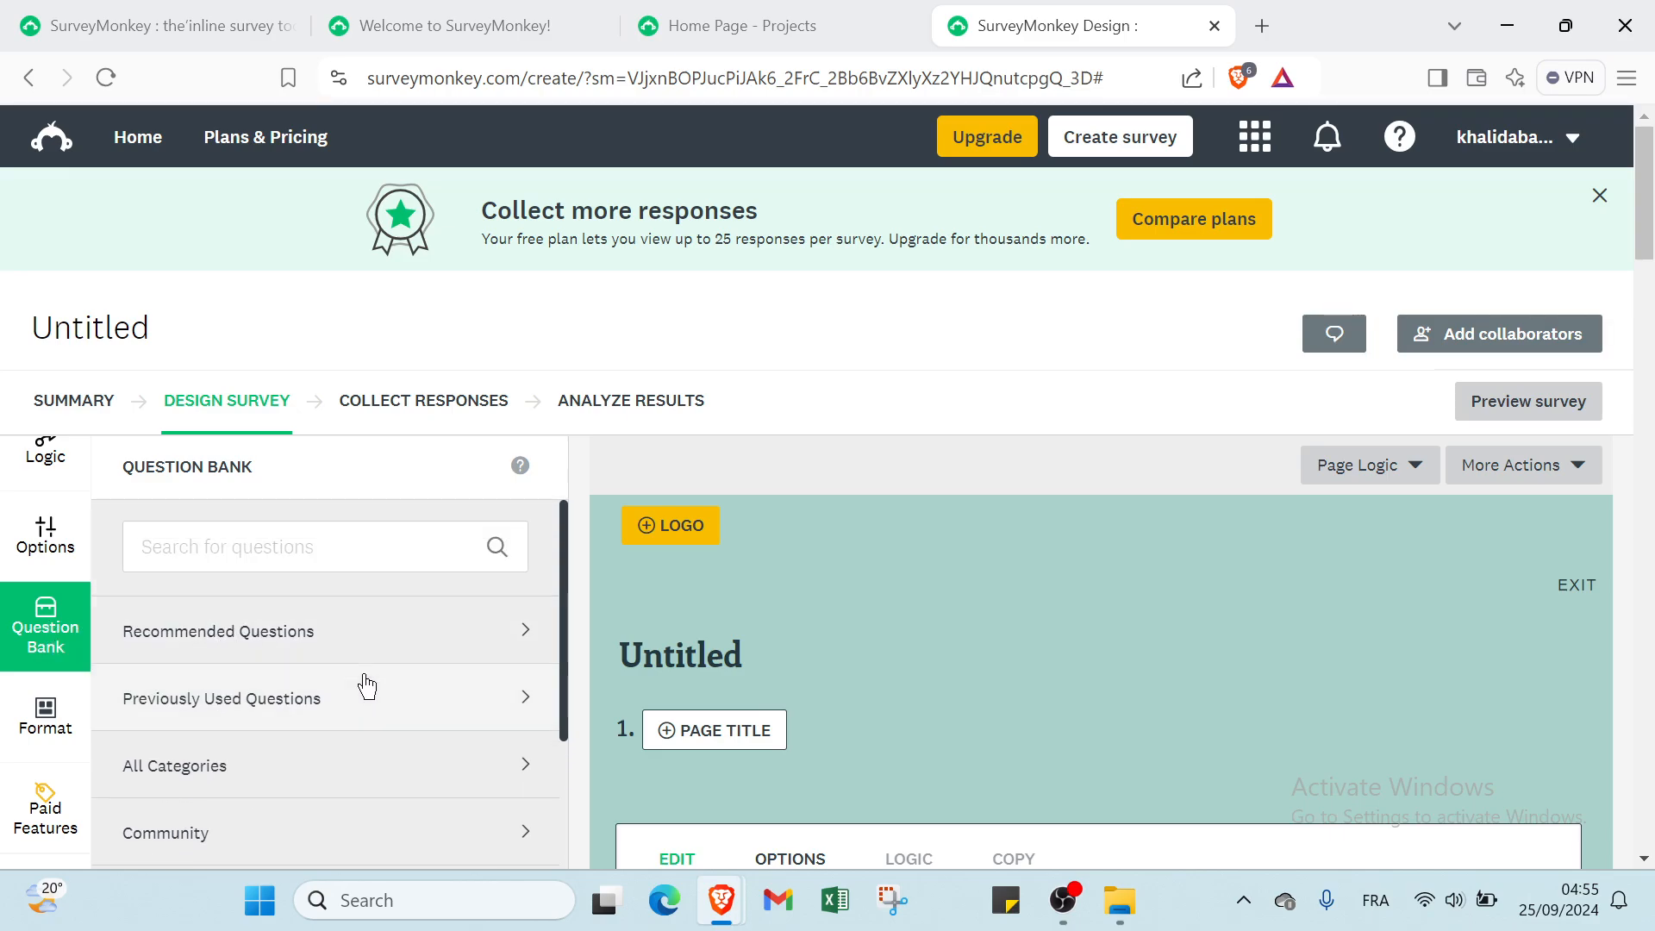
{"action": "left_click", "coordinate": [38, 560]}
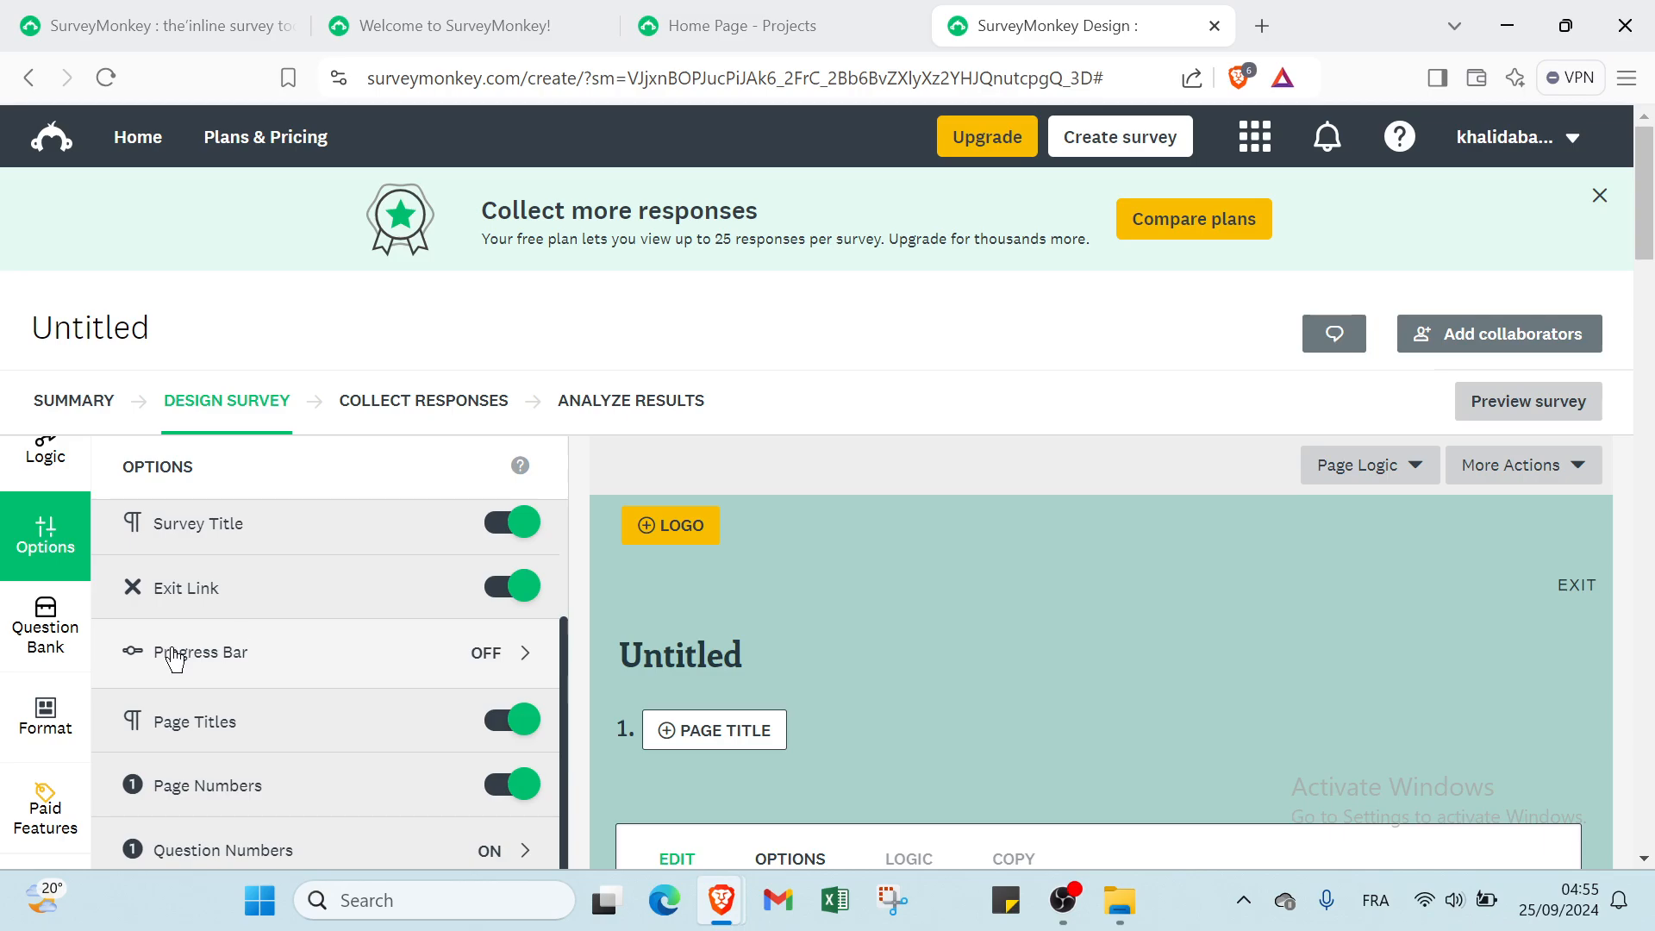
{"action": "left_click", "coordinate": [54, 730]}
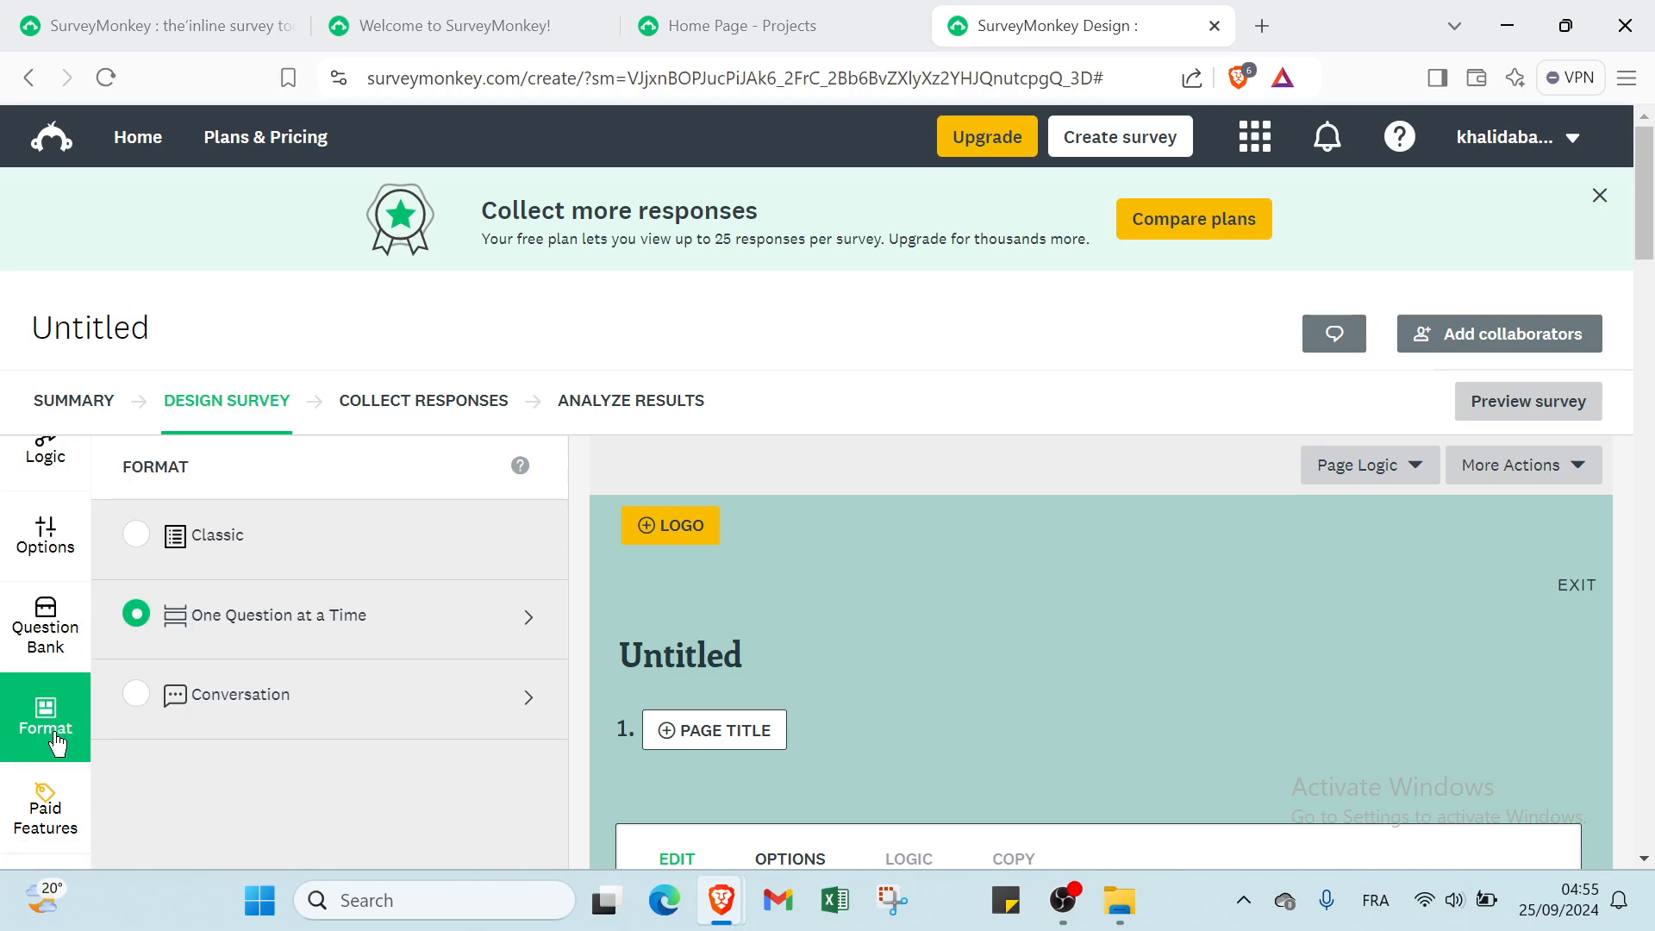
{"action": "left_click", "coordinate": [45, 808]}
{"action": "scroll", "coordinate": [39, 712], "scroll_direction": "up", "scroll_amount": 3}
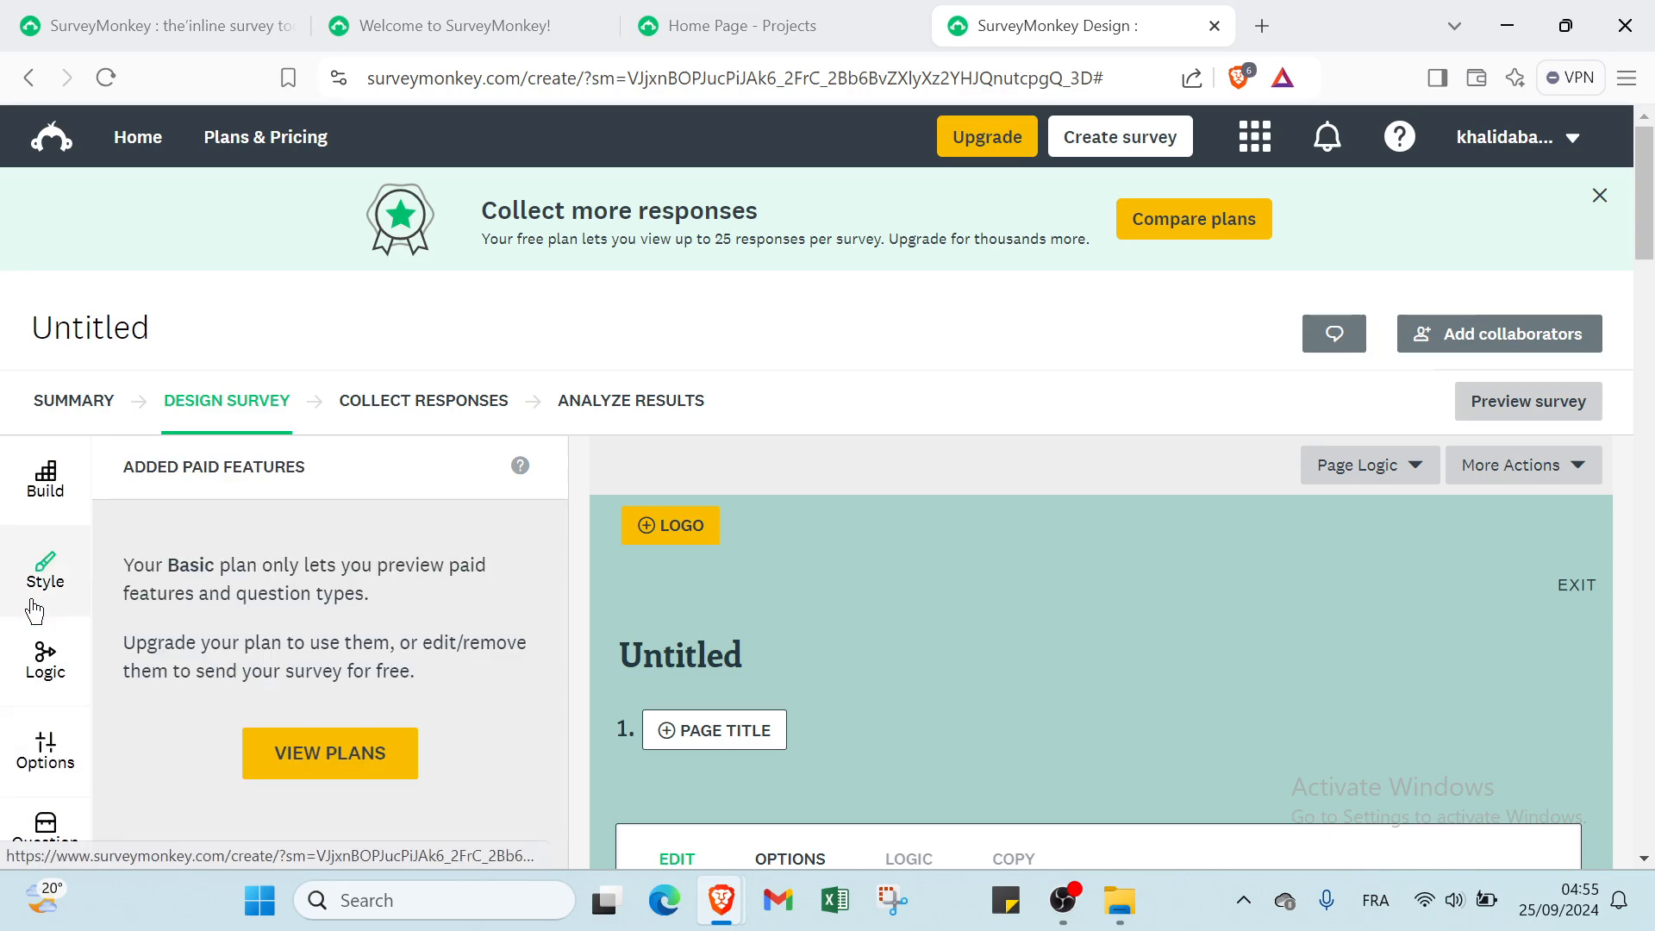
Review the available question types for building the survey and check Q1's A/B test question fields.
{"action": "left_click", "coordinate": [44, 572]}
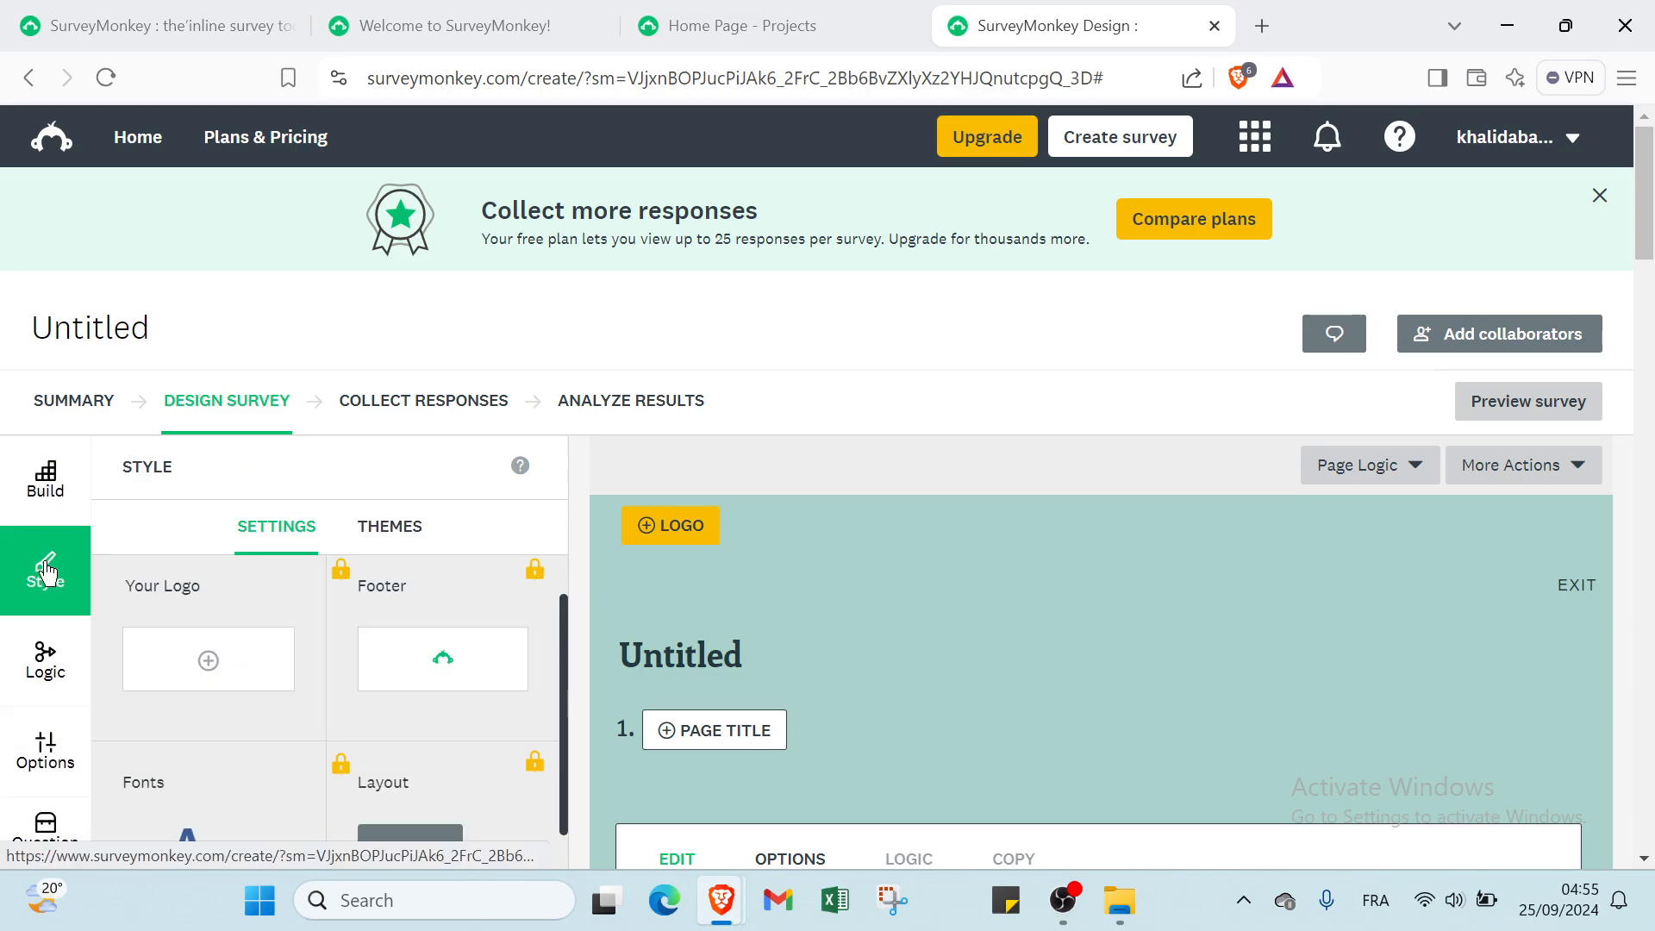
{"action": "left_click", "coordinate": [46, 479]}
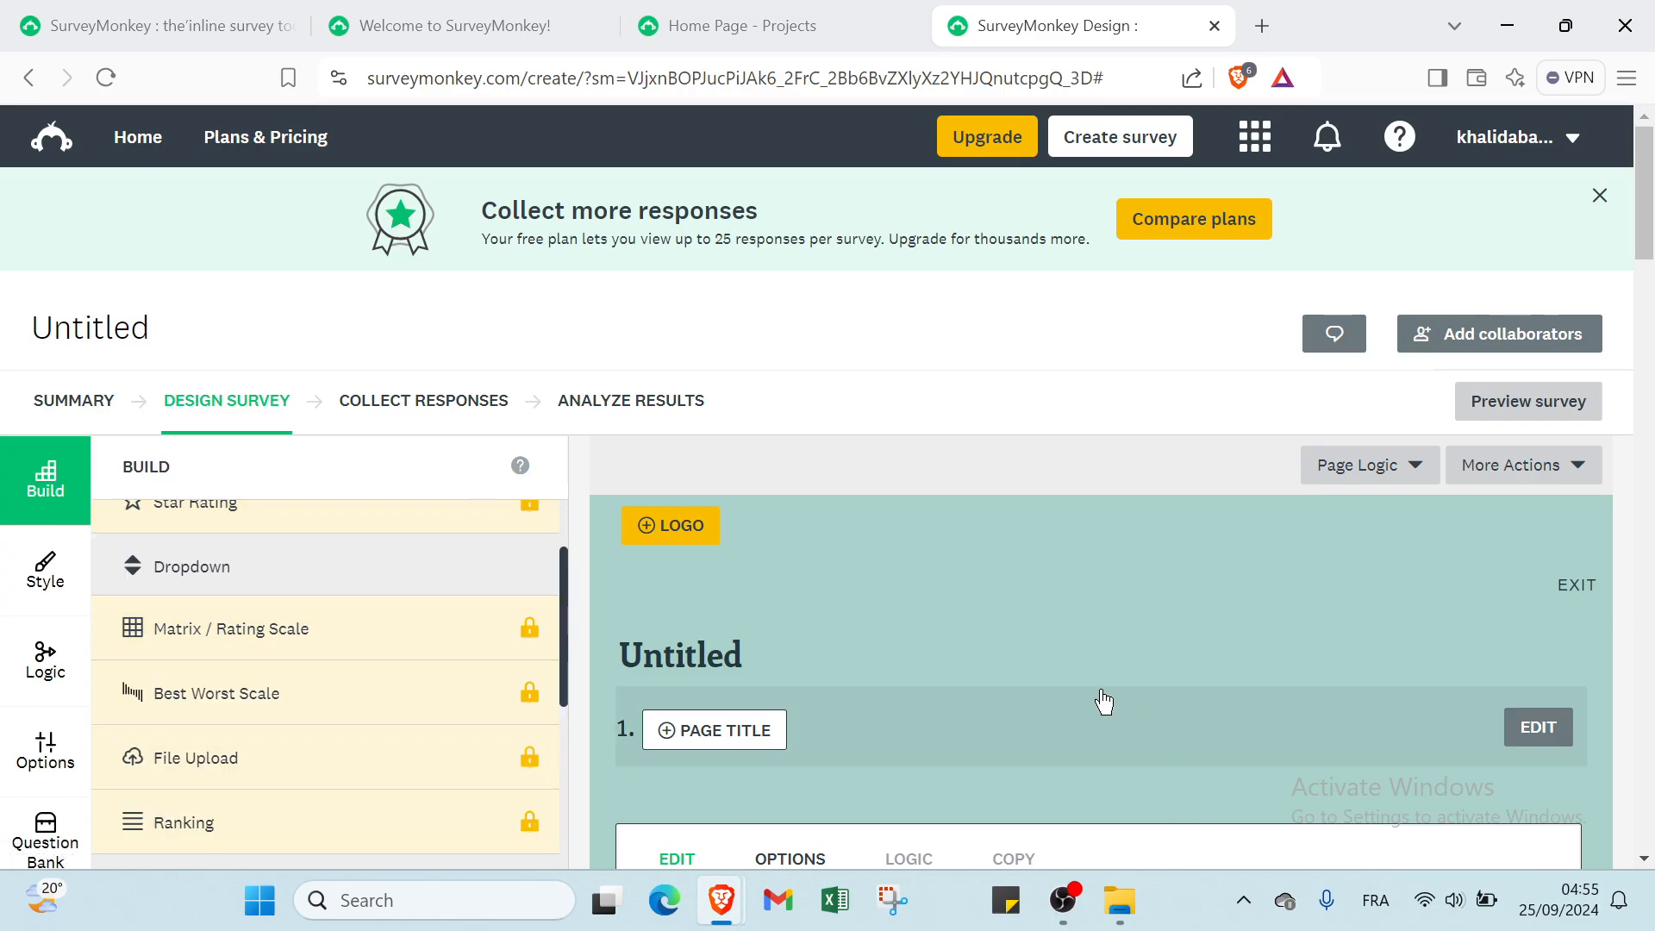
{"action": "scroll", "coordinate": [1008, 755], "scroll_direction": "down", "scroll_amount": 5}
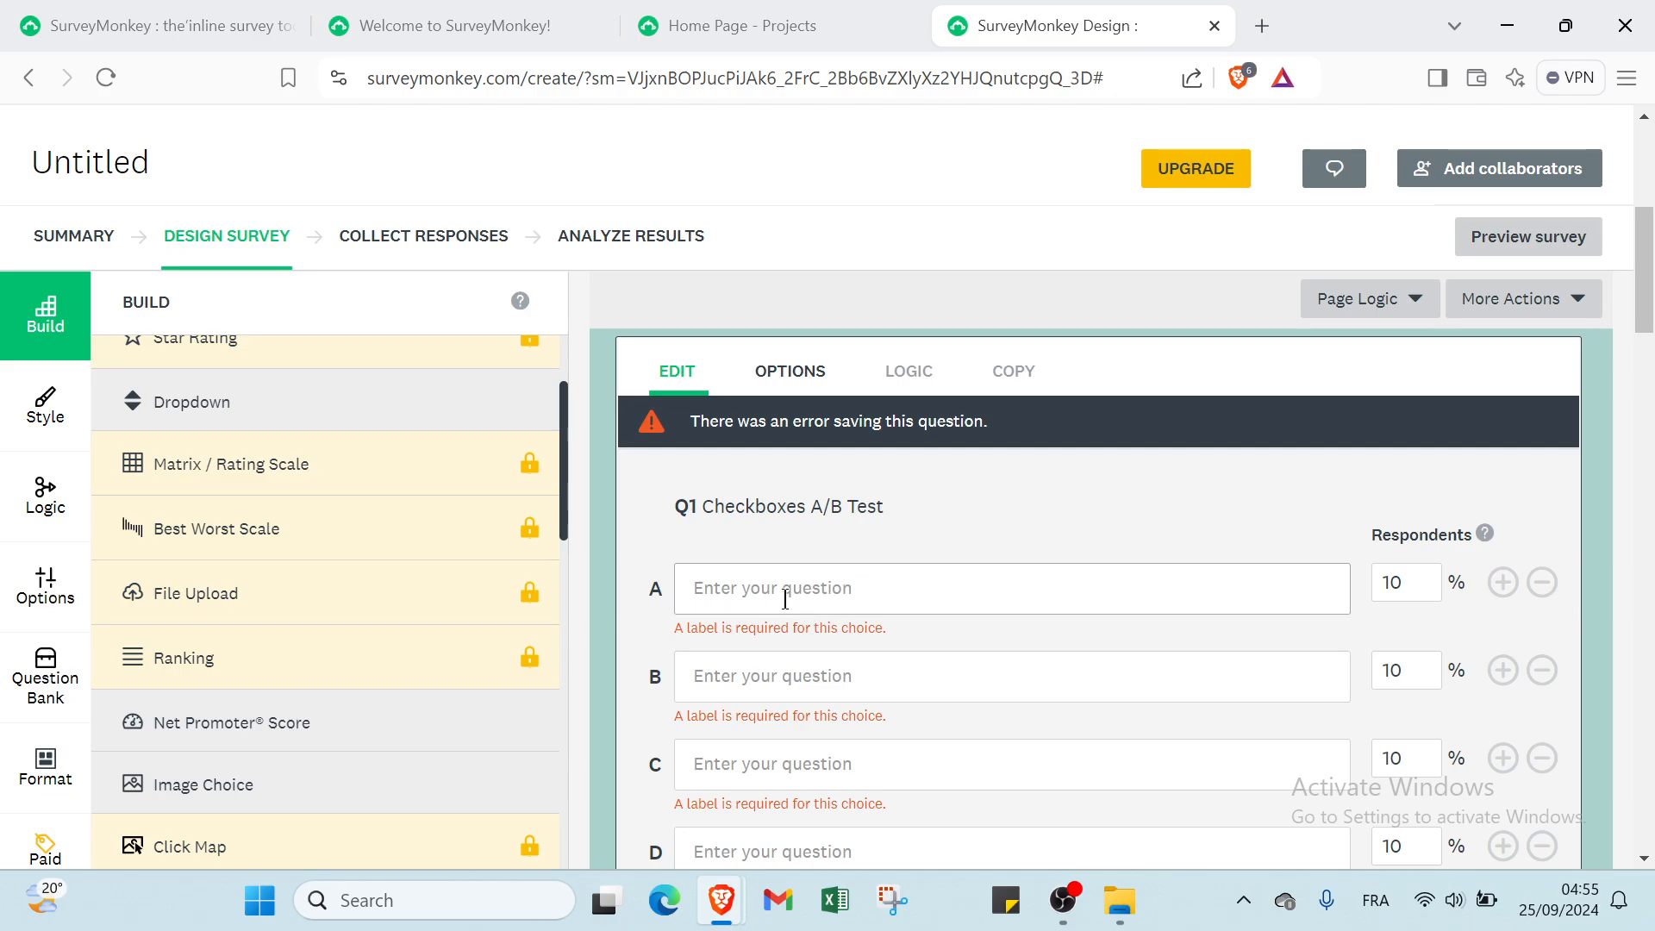
{"action": "scroll", "coordinate": [783, 591], "scroll_direction": "up", "scroll_amount": 5}
{"action": "scroll", "coordinate": [183, 677], "scroll_direction": "up", "scroll_amount": 2}
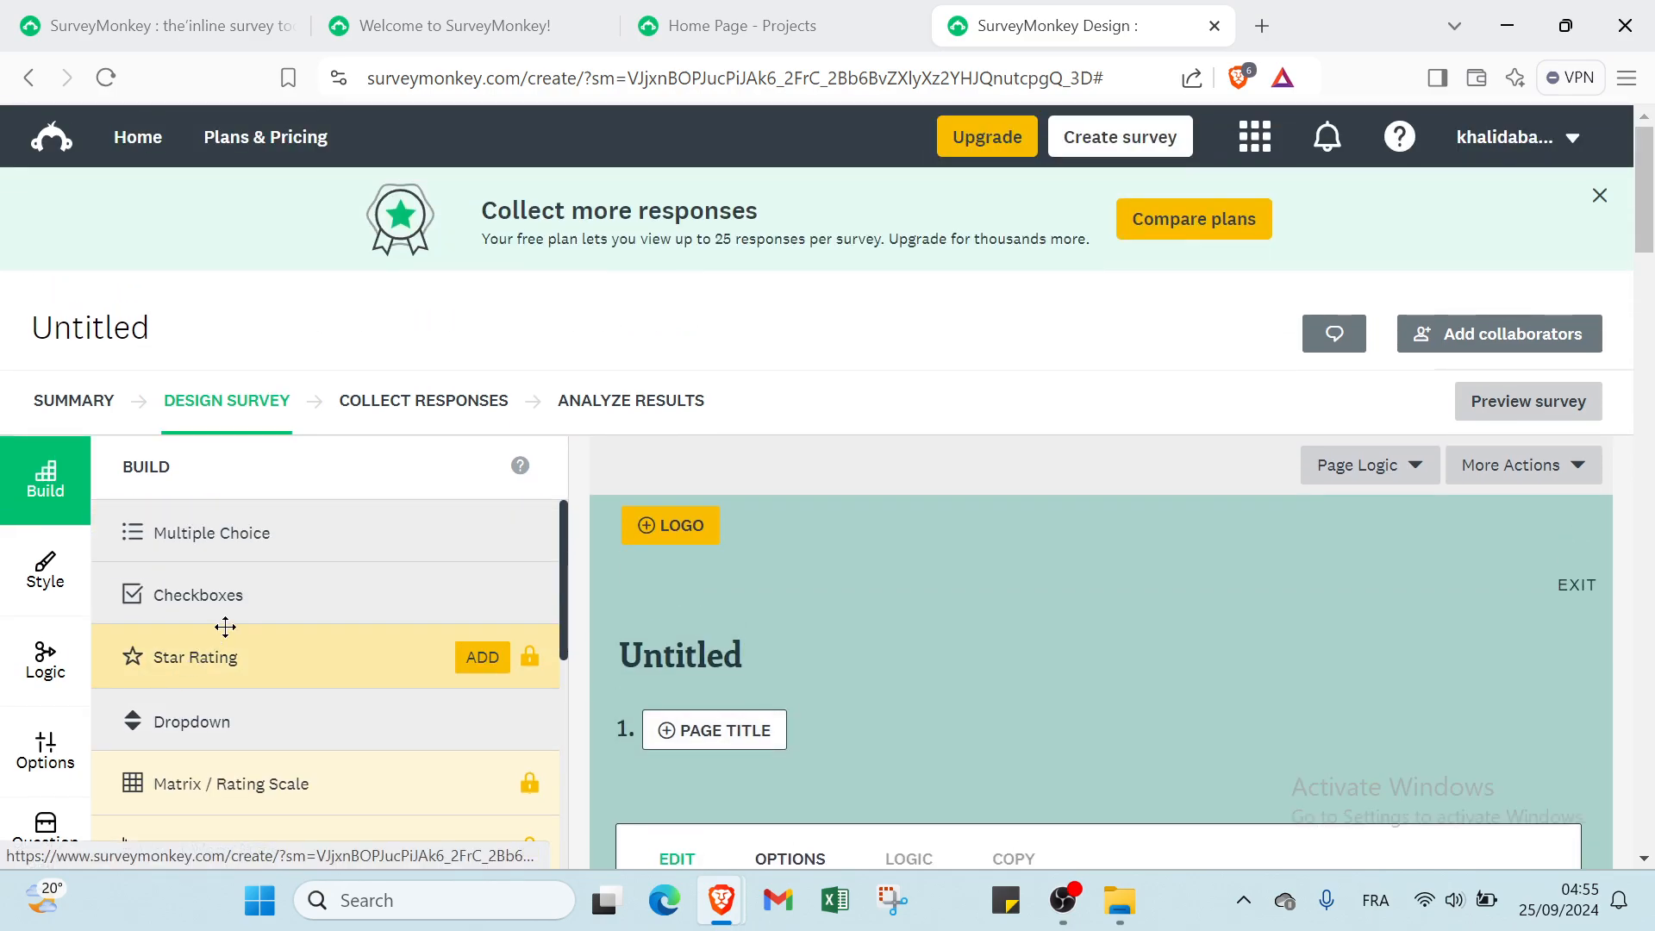
Look over the survey's logic features, then revisit its display options, question bank, format and paid features.
{"action": "left_click", "coordinate": [40, 606]}
{"action": "left_click", "coordinate": [44, 662]}
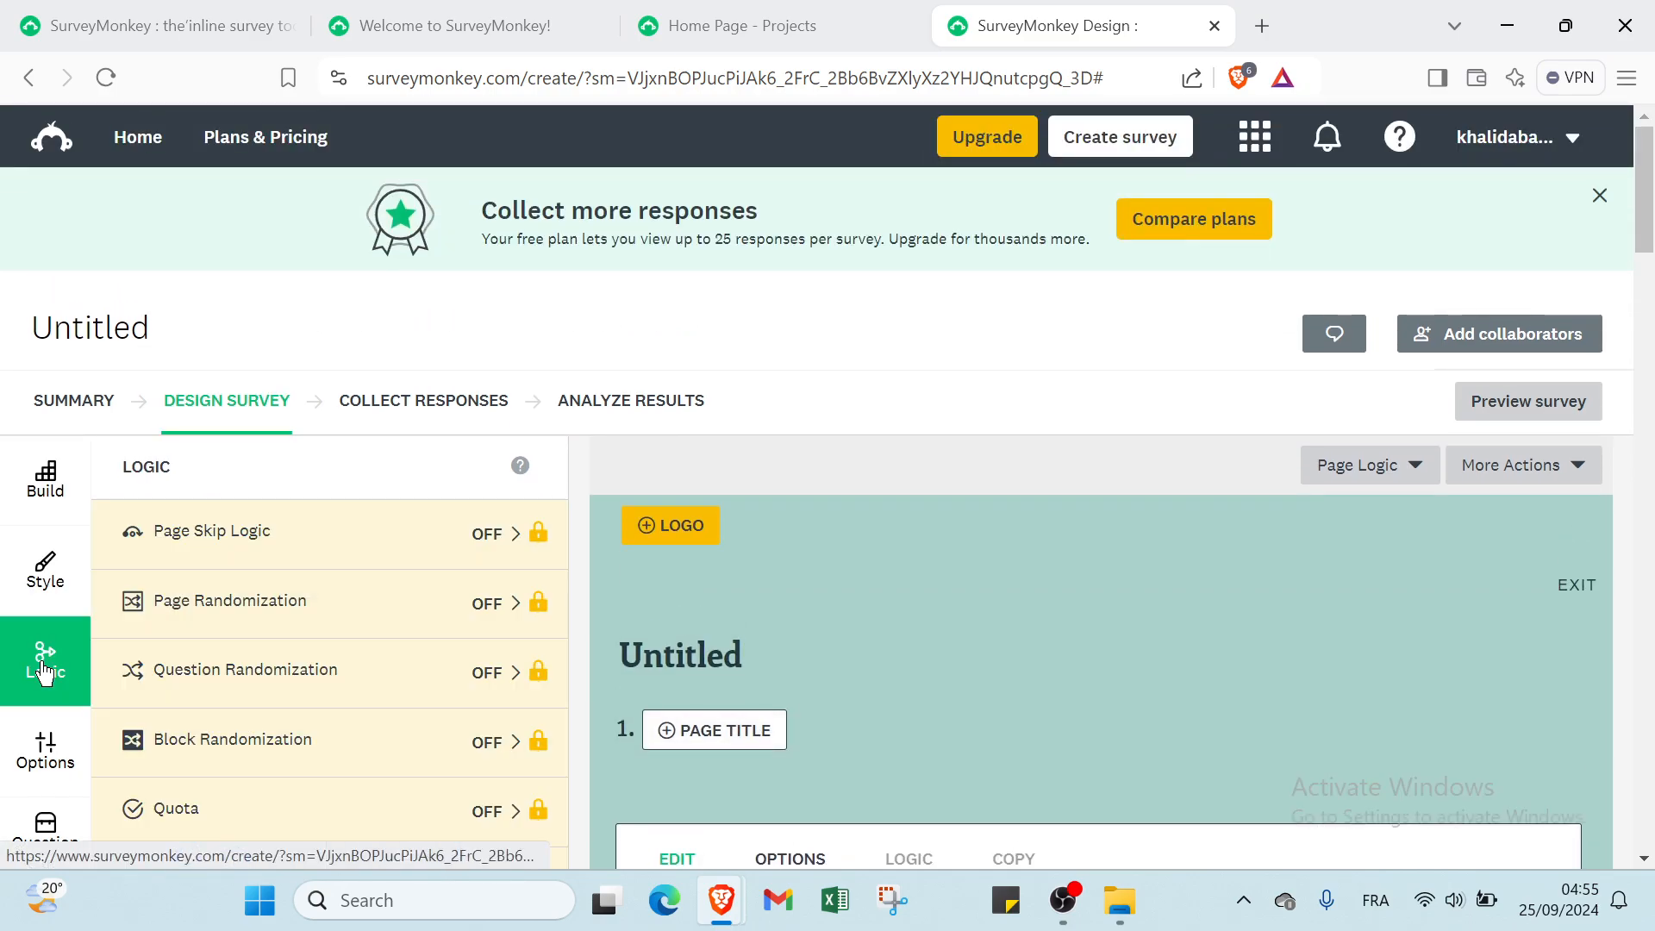
{"action": "left_click", "coordinate": [58, 612]}
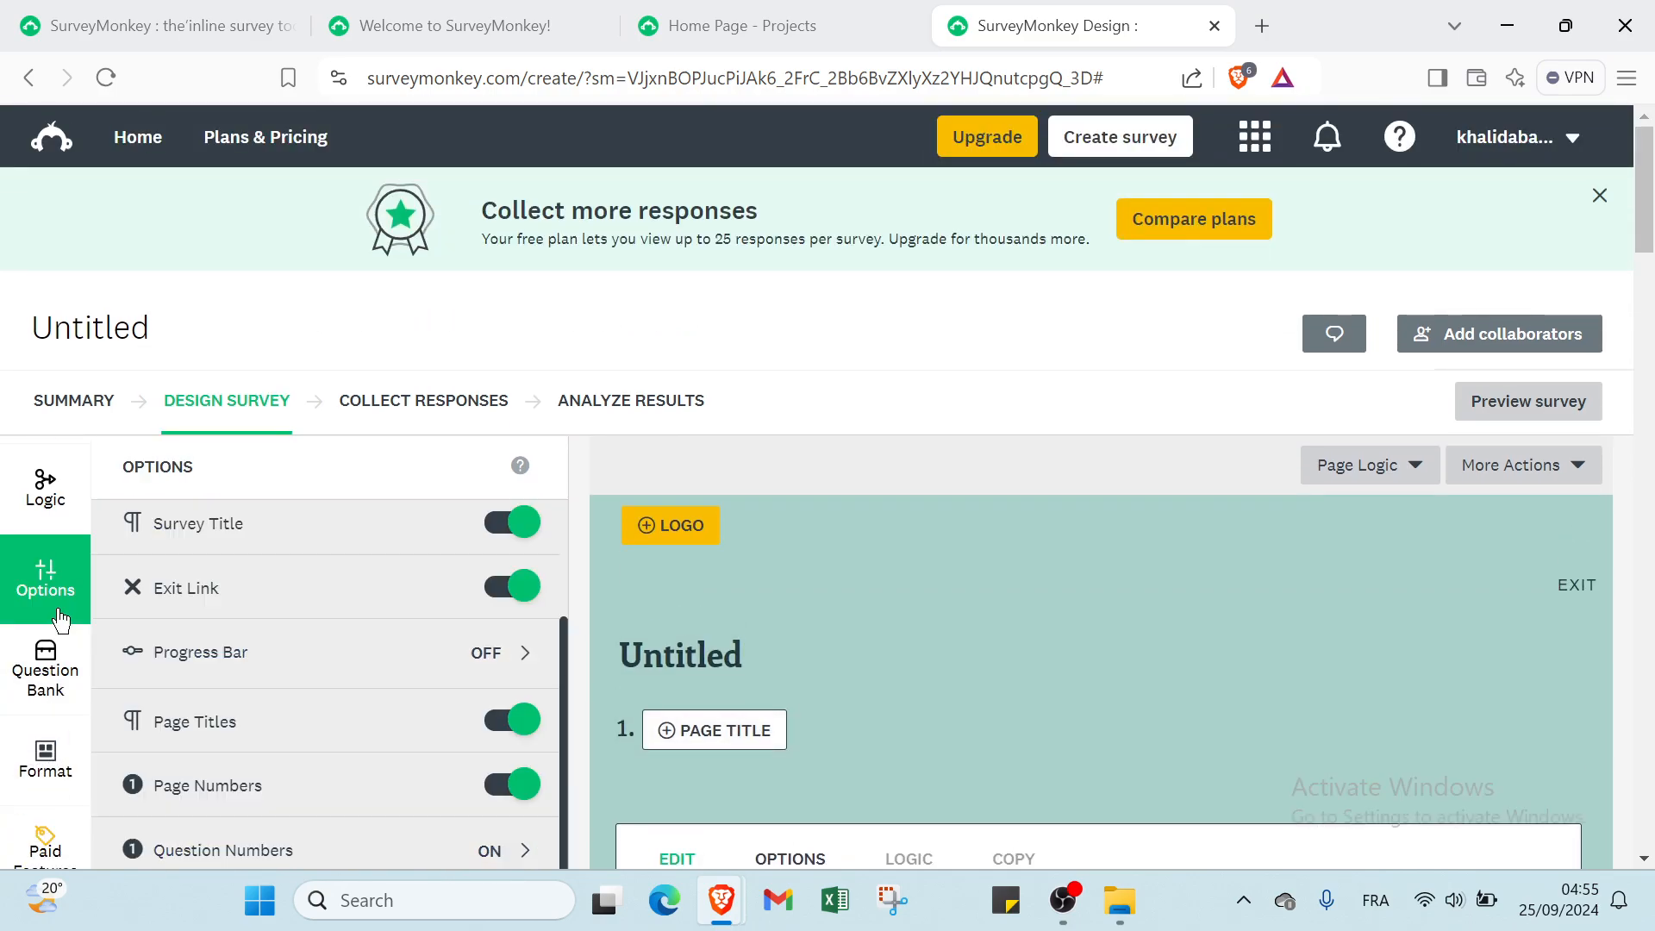
{"action": "left_click", "coordinate": [59, 660]}
{"action": "left_click", "coordinate": [46, 705]}
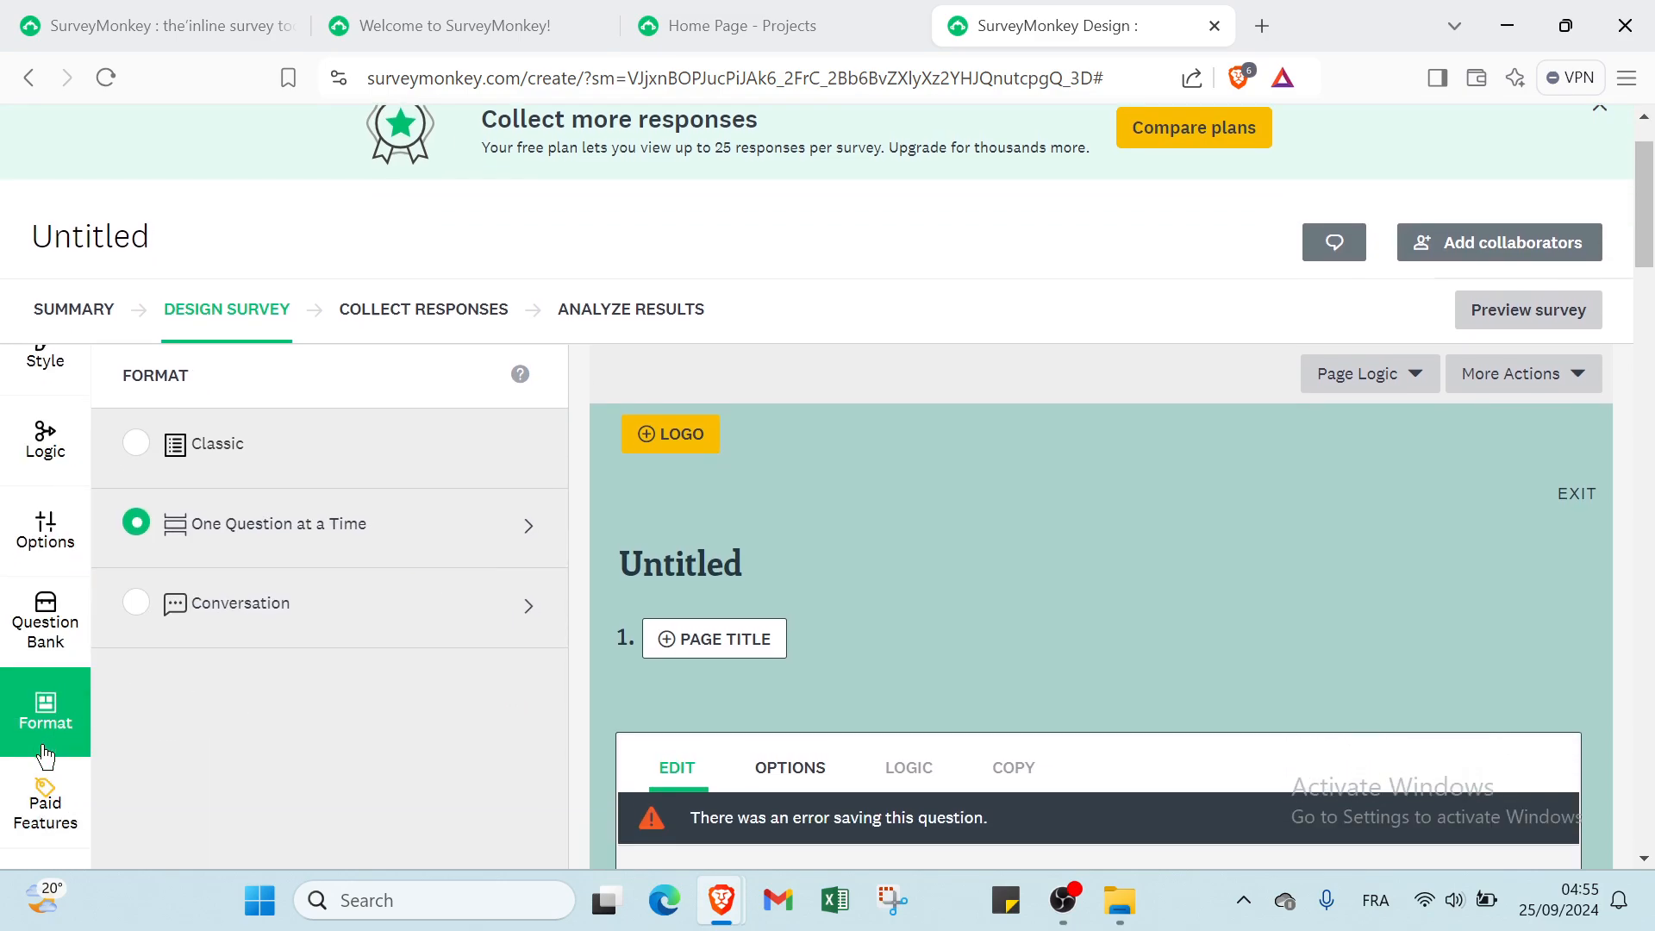
{"action": "left_click", "coordinate": [44, 797]}
Set the survey printout to Portrait on Letter (8.5" x 11") with page breaks and no survey title, and close the print settings without downloading.
{"action": "left_click", "coordinate": [48, 740]}
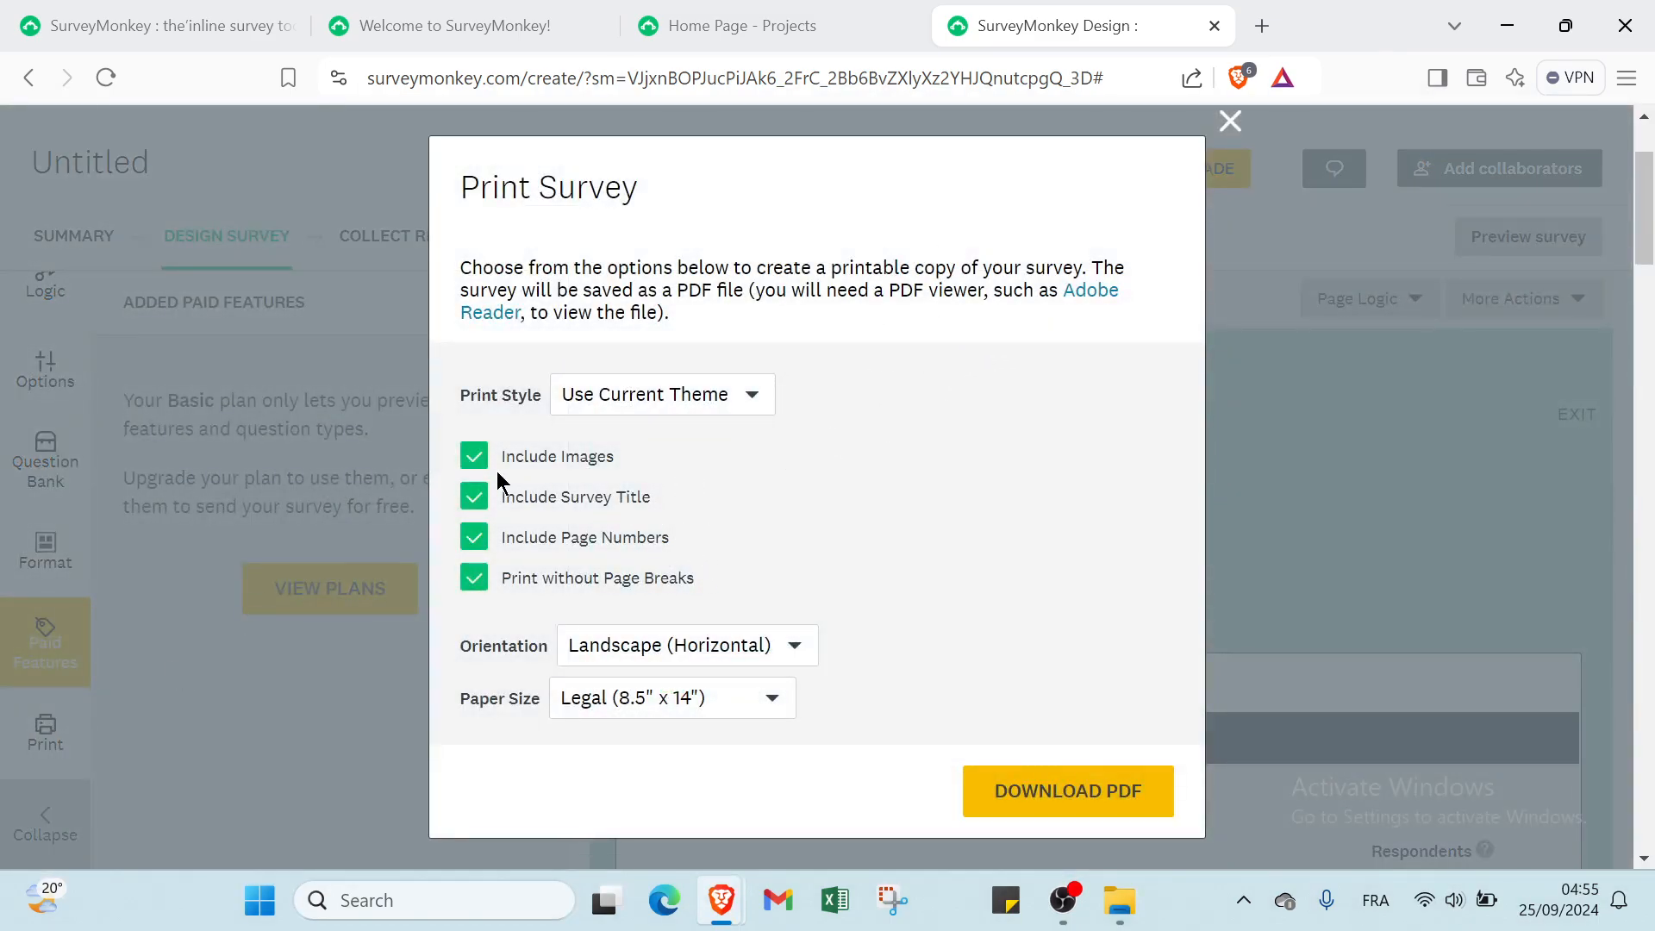
{"action": "left_click", "coordinate": [488, 498]}
{"action": "left_click", "coordinate": [480, 579]}
{"action": "left_click", "coordinate": [680, 657]}
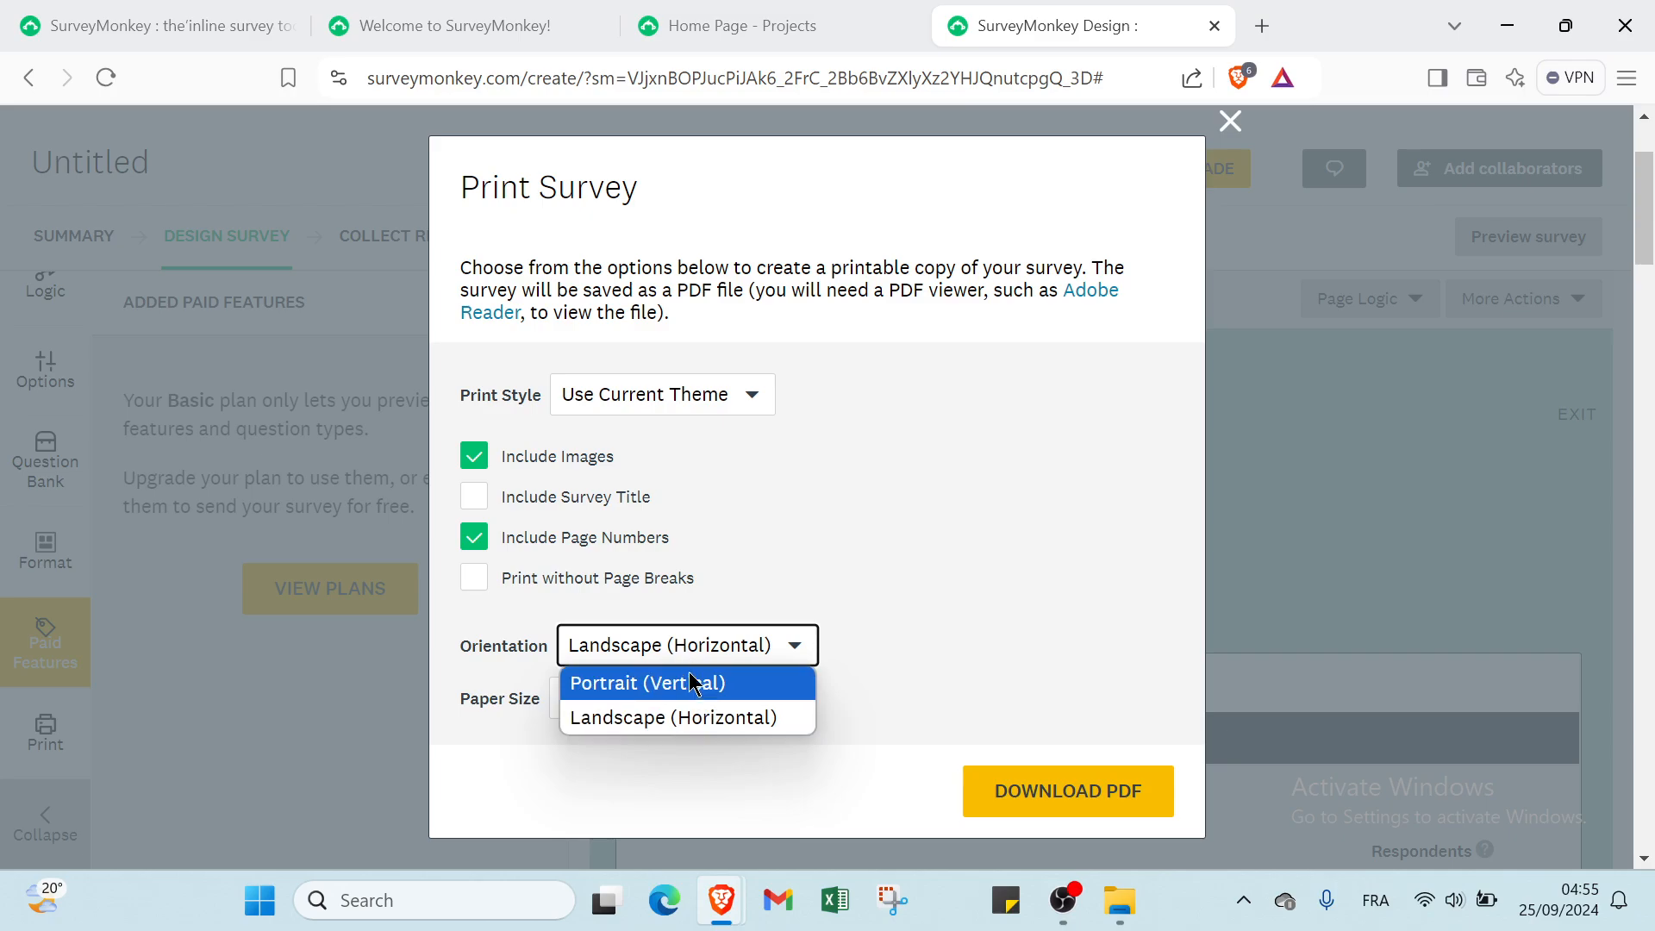
{"action": "left_click", "coordinate": [690, 682]}
{"action": "left_click", "coordinate": [673, 700]}
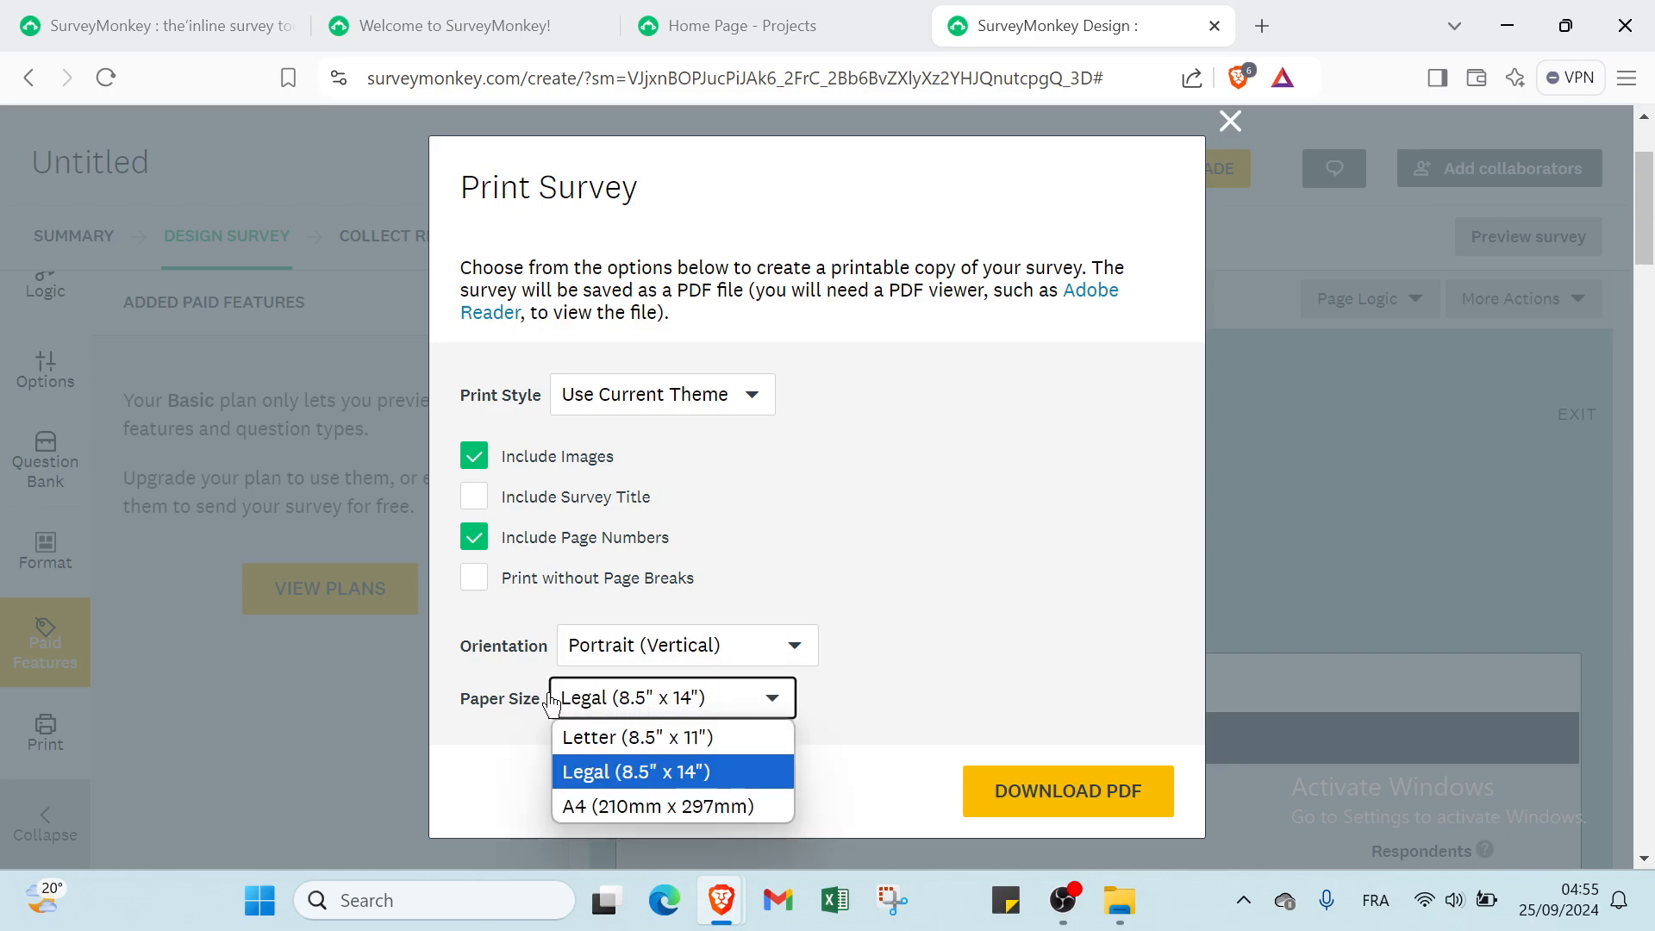
{"action": "left_click", "coordinate": [635, 738]}
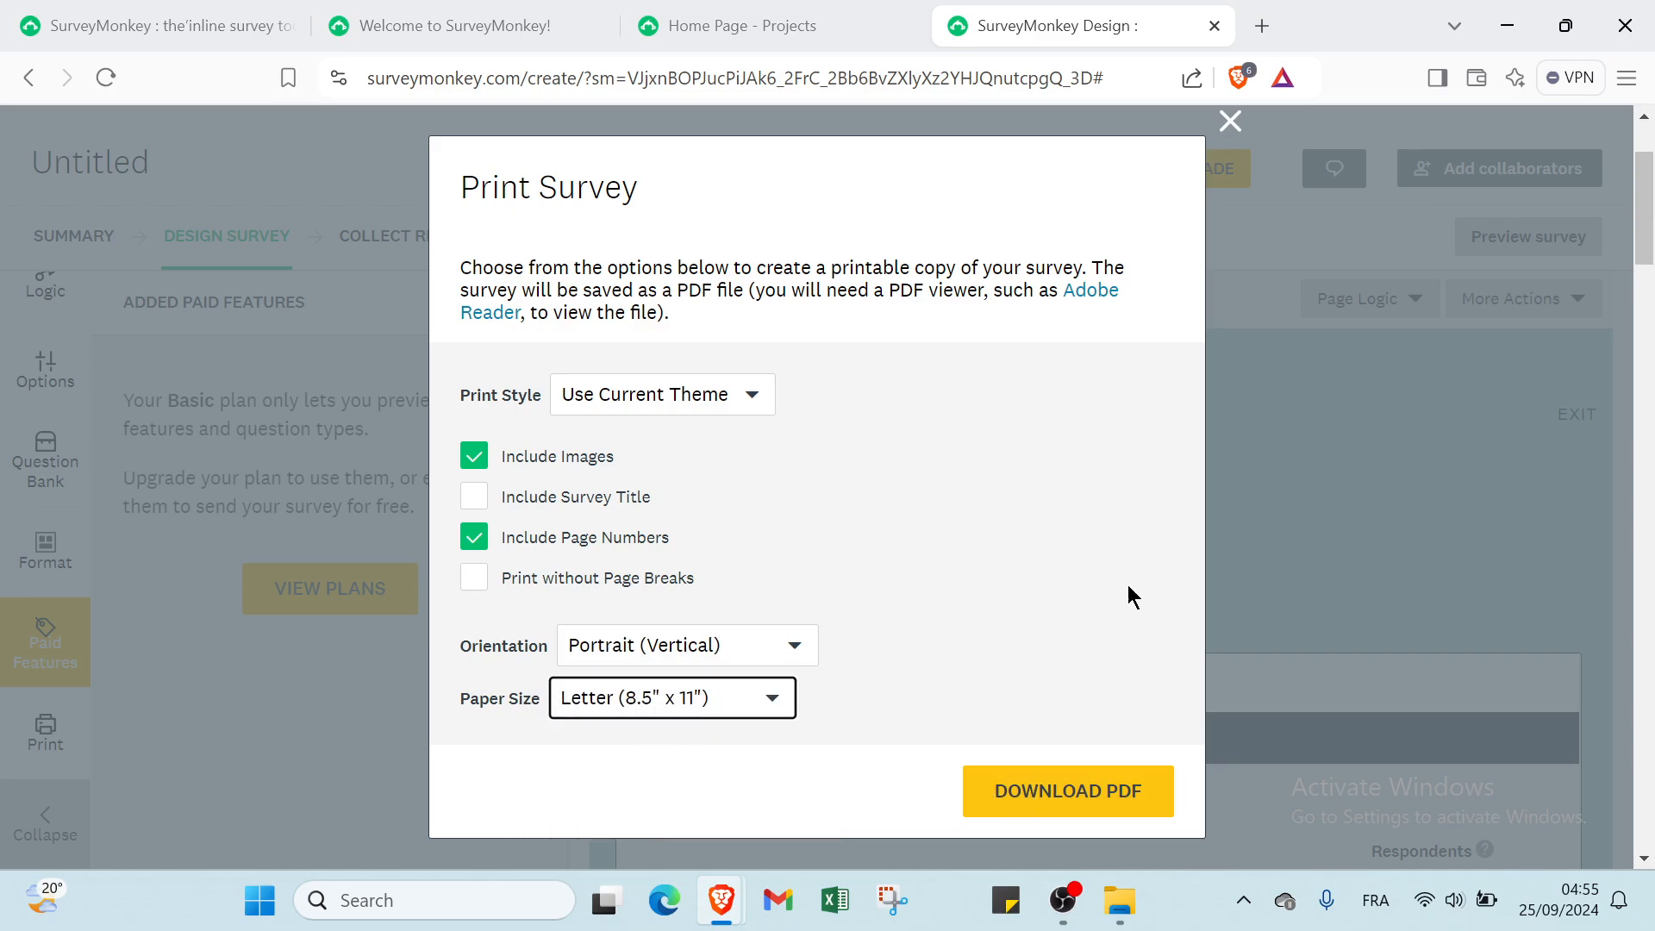
{"action": "left_click", "coordinate": [1230, 120]}
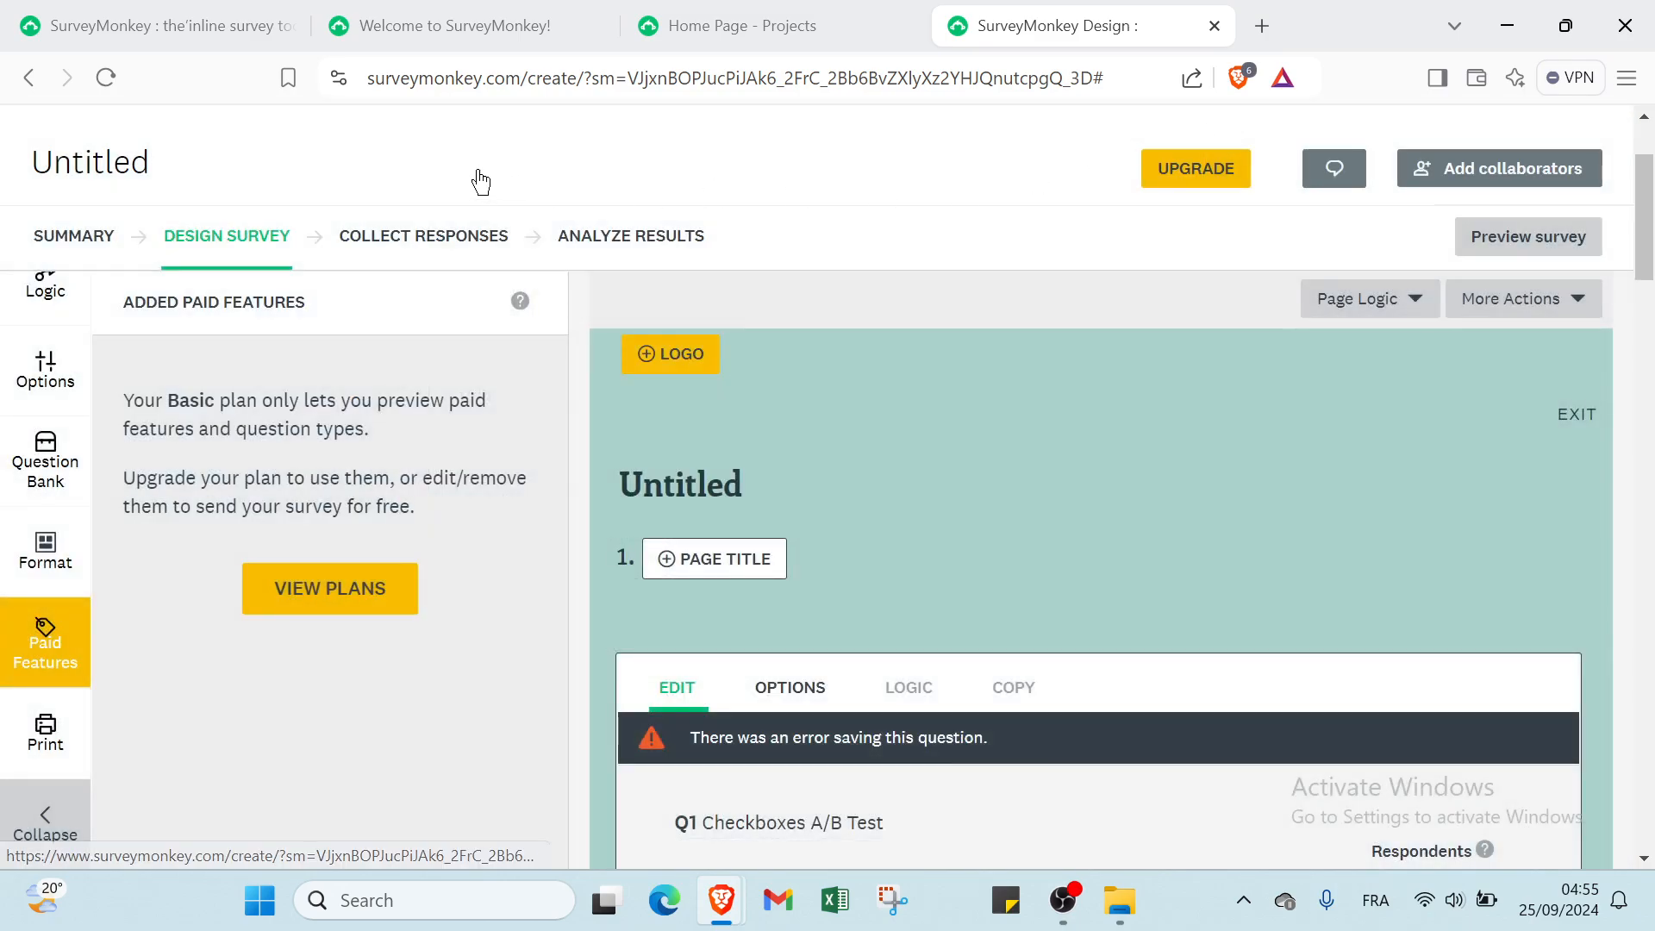
Switch to the SurveyMonkey homepage and look through its customer, team solutions and ready-made template sections.
{"action": "left_click", "coordinate": [227, 32]}
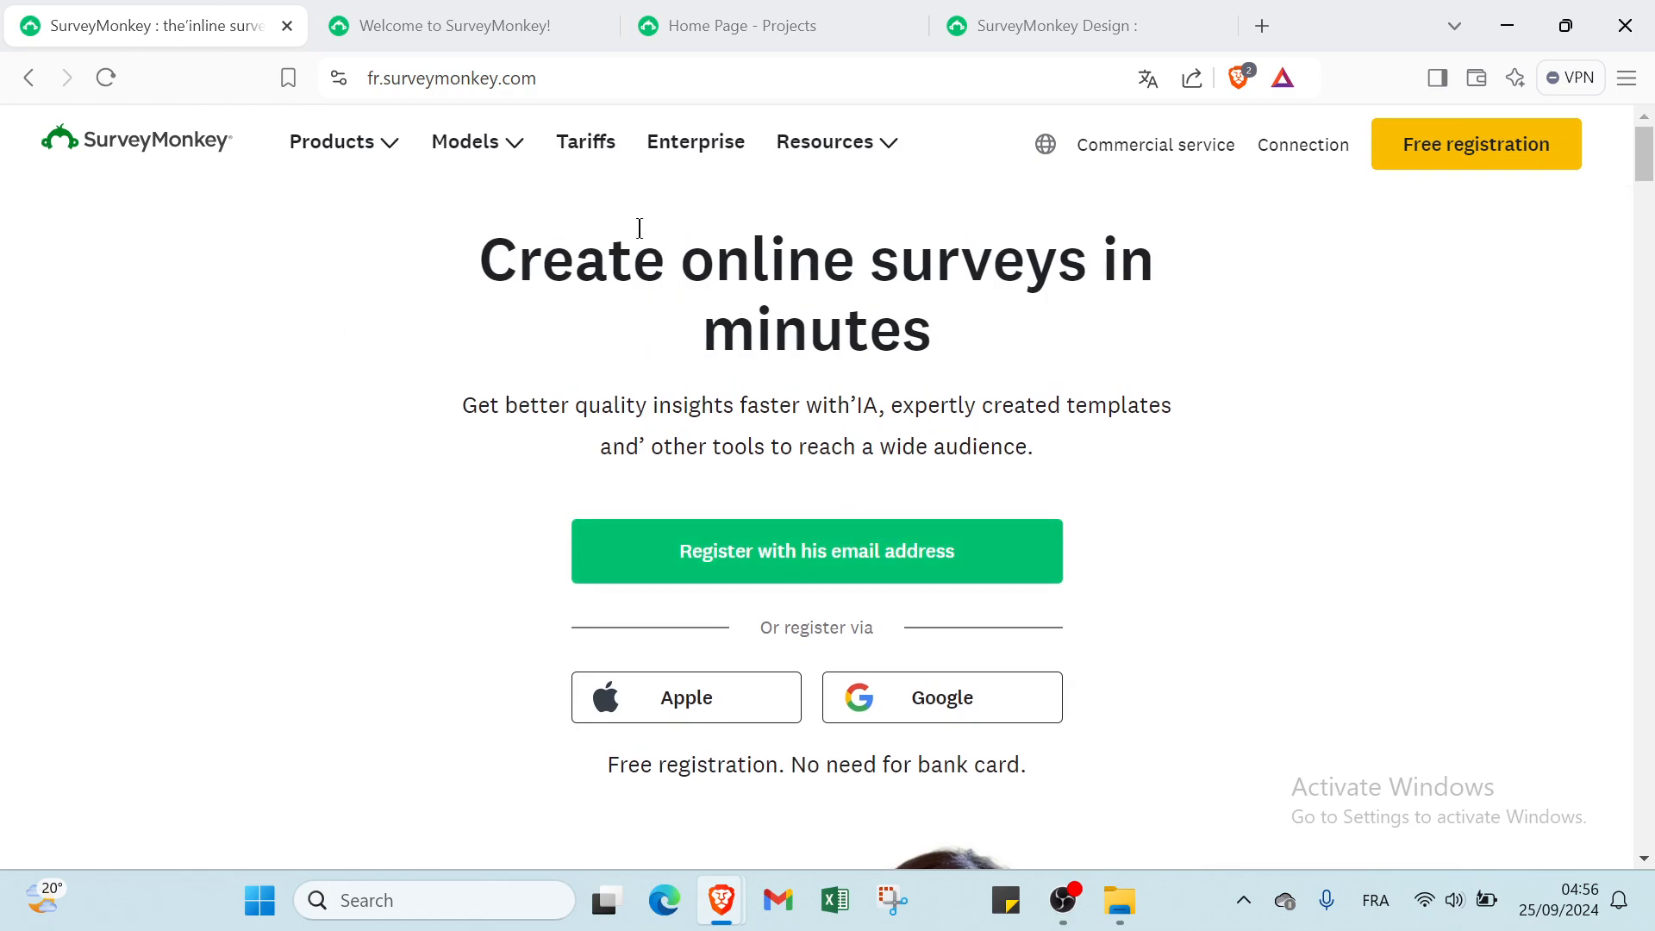
{"action": "scroll", "coordinate": [720, 312], "scroll_direction": "down", "scroll_amount": 5}
{"action": "scroll", "coordinate": [724, 364], "scroll_direction": "down", "scroll_amount": 20}
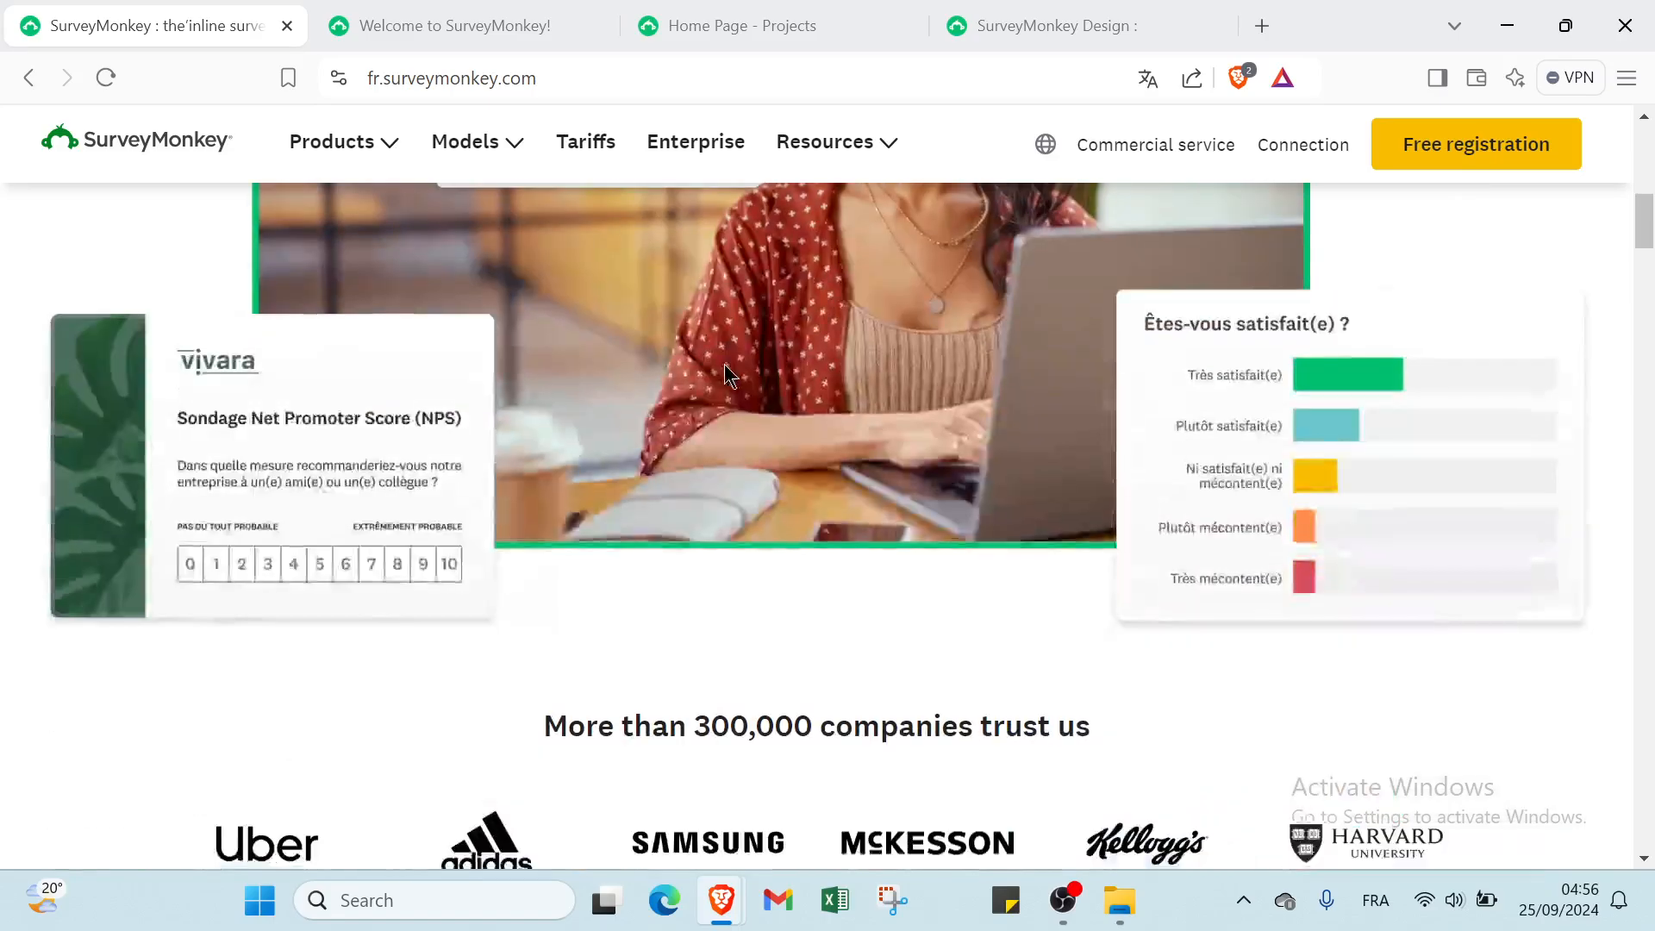
{"action": "scroll", "coordinate": [798, 415], "scroll_direction": "up", "scroll_amount": 3}
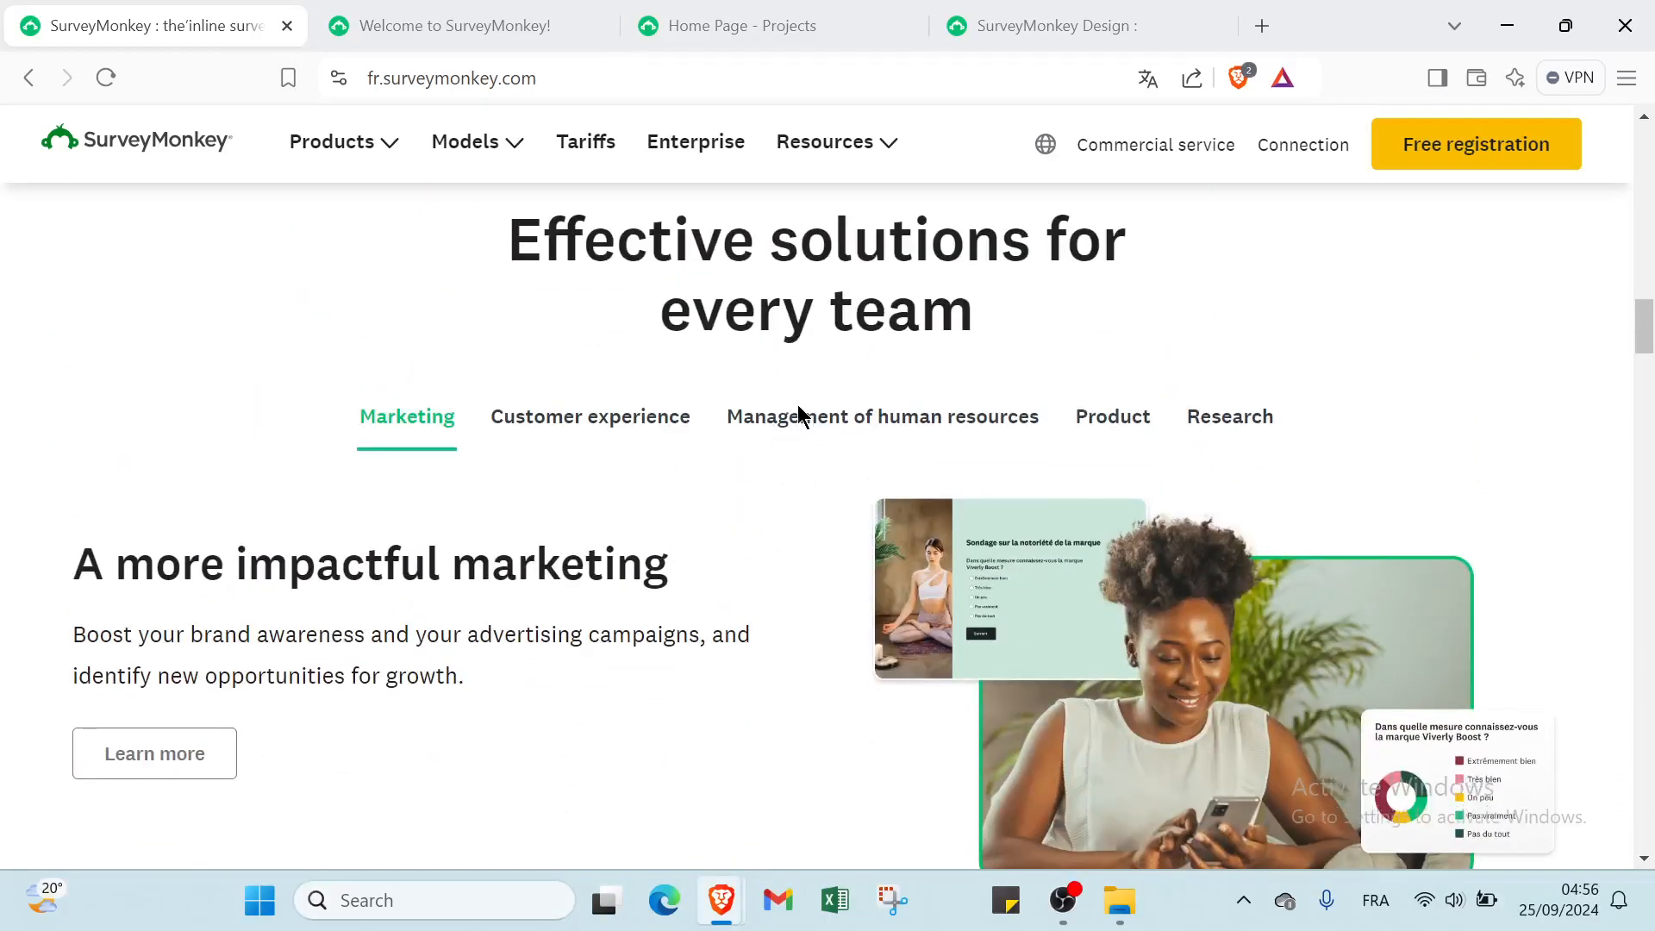
{"action": "scroll", "coordinate": [799, 412], "scroll_direction": "down", "scroll_amount": 14}
{"action": "scroll", "coordinate": [791, 403], "scroll_direction": "up", "scroll_amount": 17}
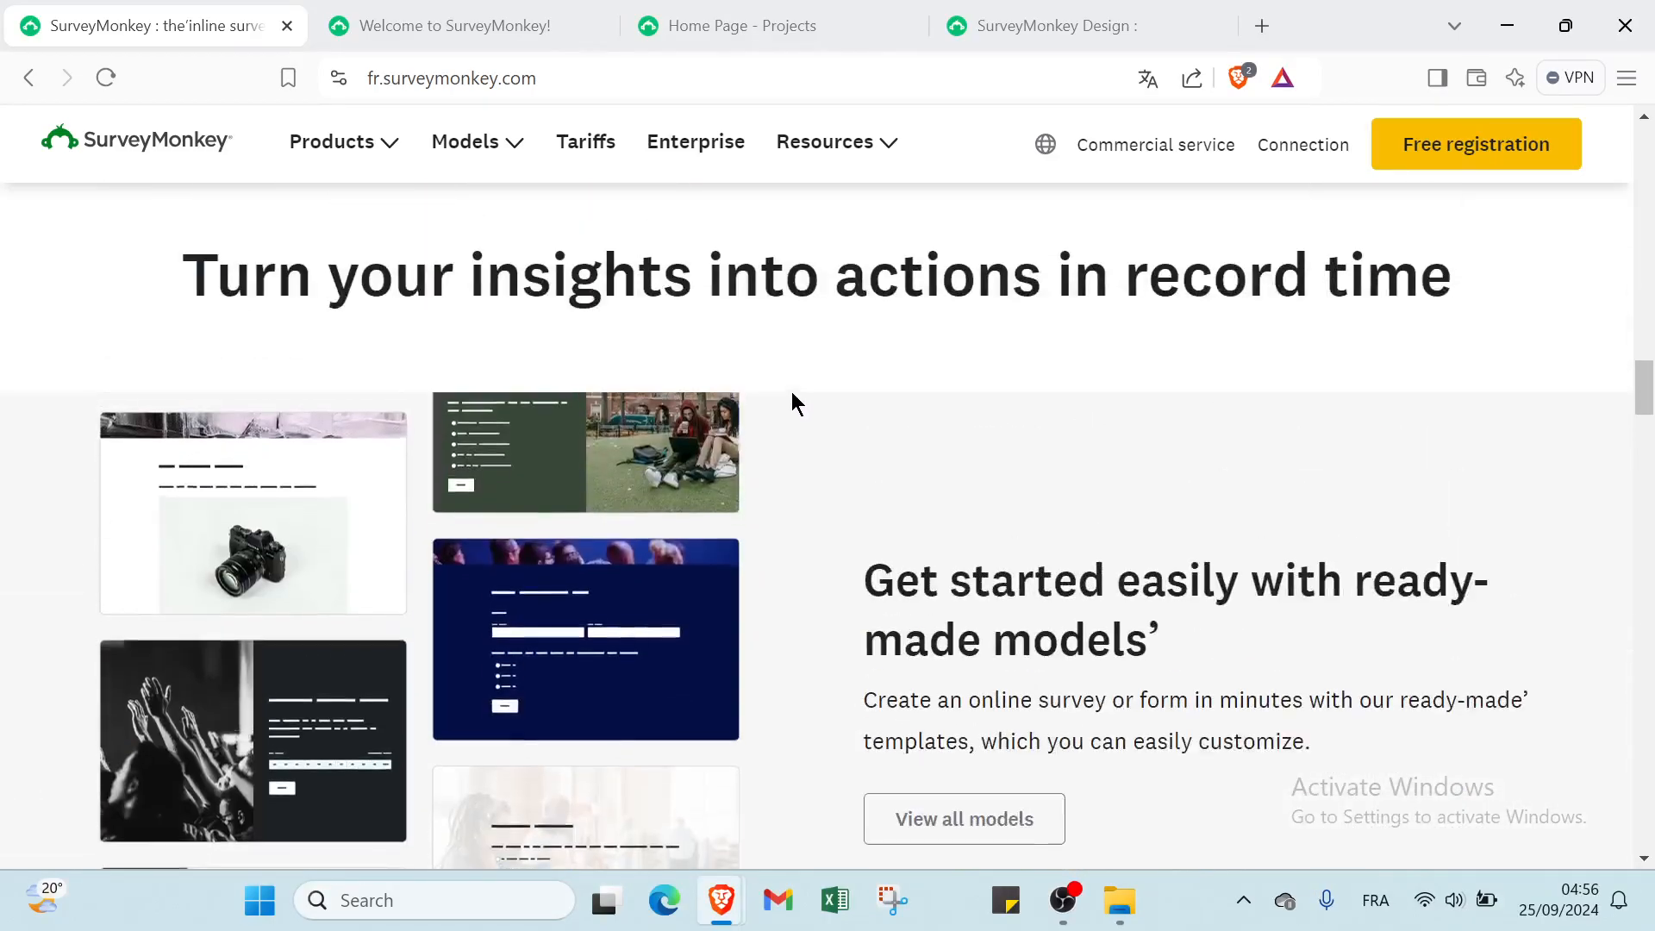